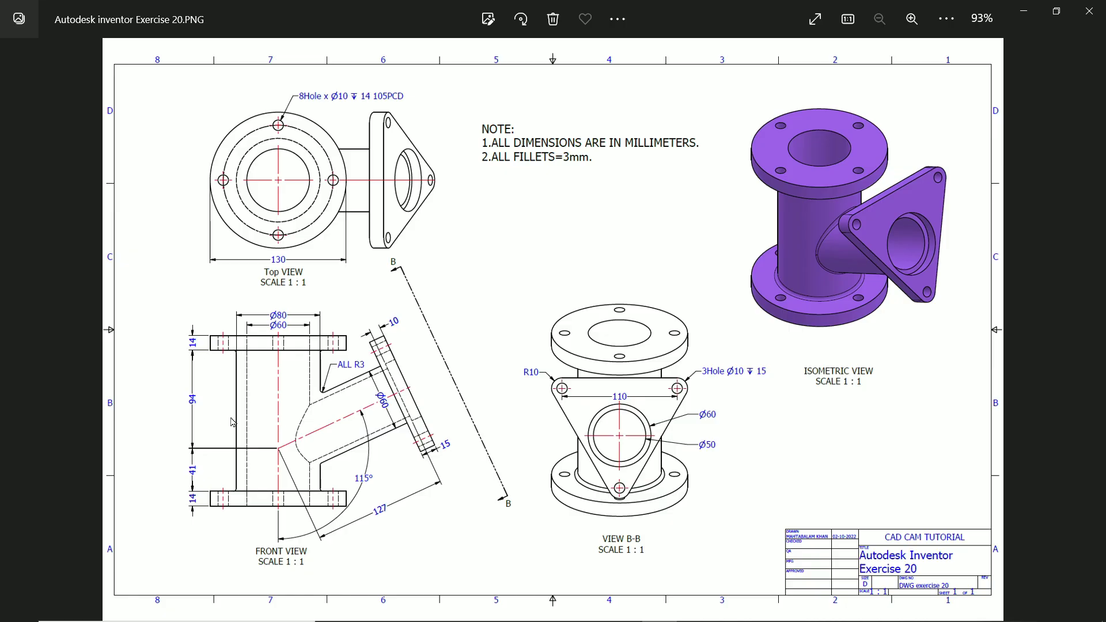
Zoom the Exercise 20 pipe drawing to 121%, inspect its views and title block, then minimize Photos.
ctrl+scroll(233, 421, up, 2)
mouse_move(261, 484)
mouse_down()
mouse_move(273, 414)
mouse_move(265, 494)
mouse_up()
drag(257, 455, 293, 363)
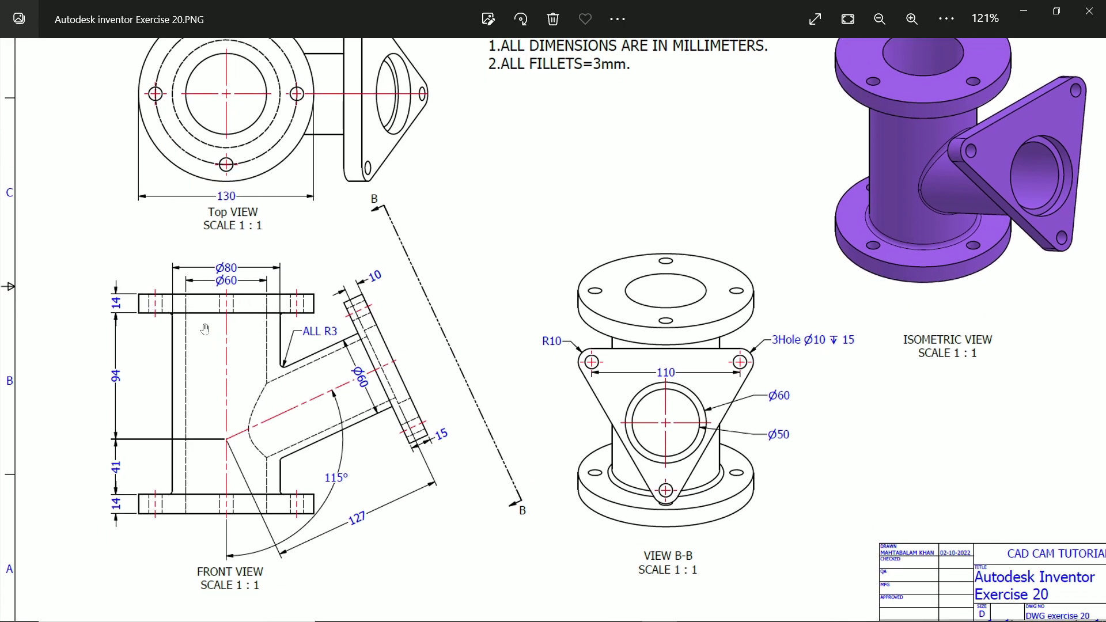
mouse_move(214, 348)
mouse_down()
mouse_move(215, 431)
mouse_move(245, 365)
mouse_up()
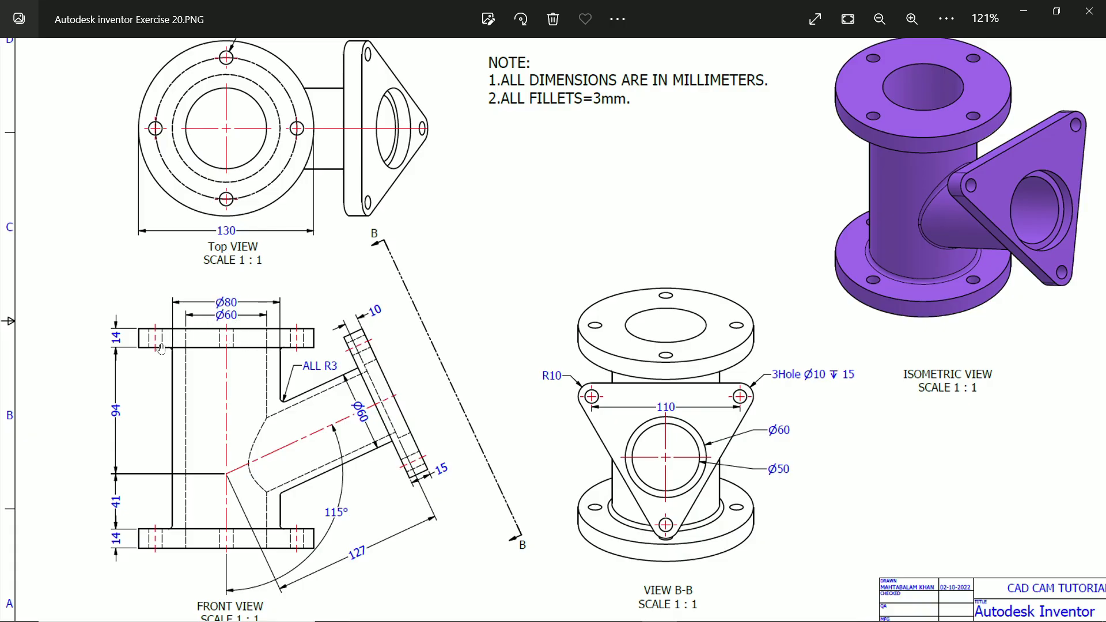
drag(228, 389, 231, 364)
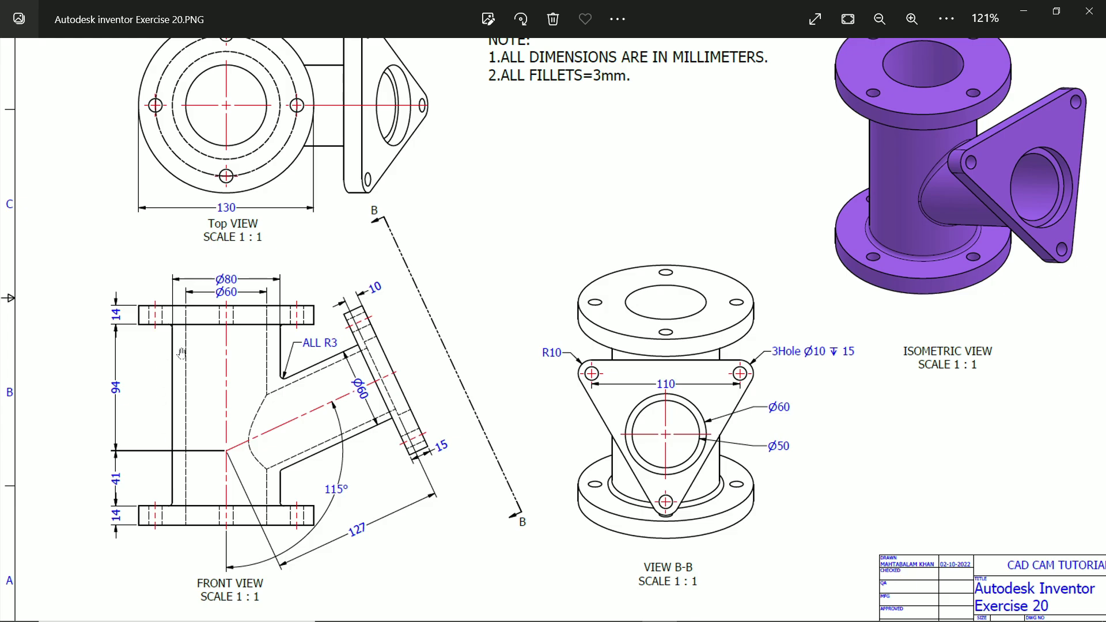
drag(183, 350, 187, 425)
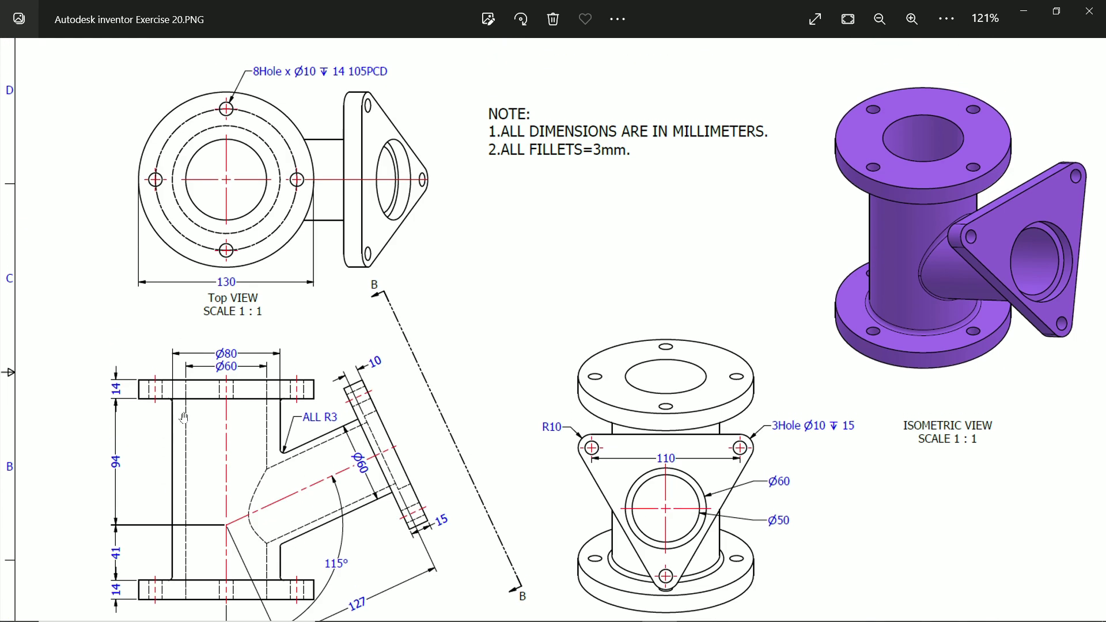
drag(238, 297, 239, 333)
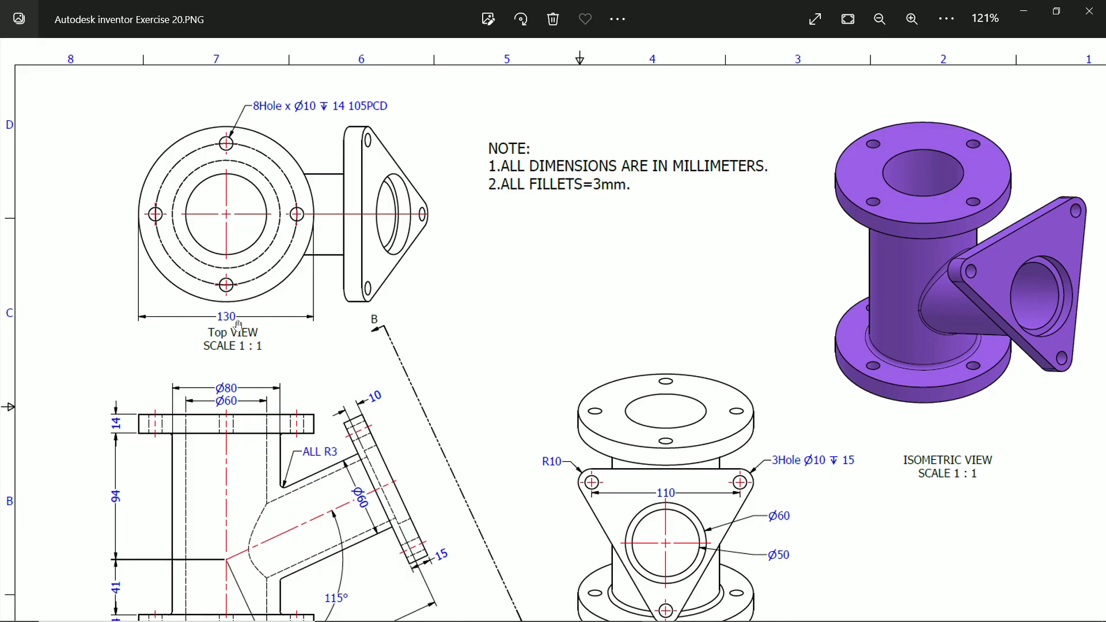
drag(242, 381, 248, 310)
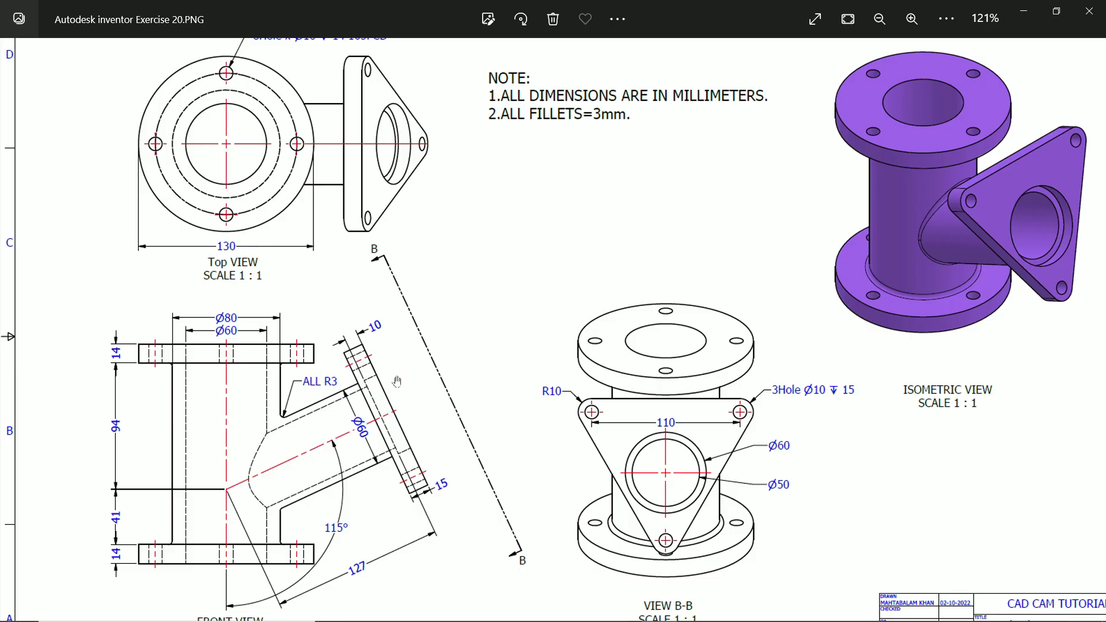
click(1024, 11)
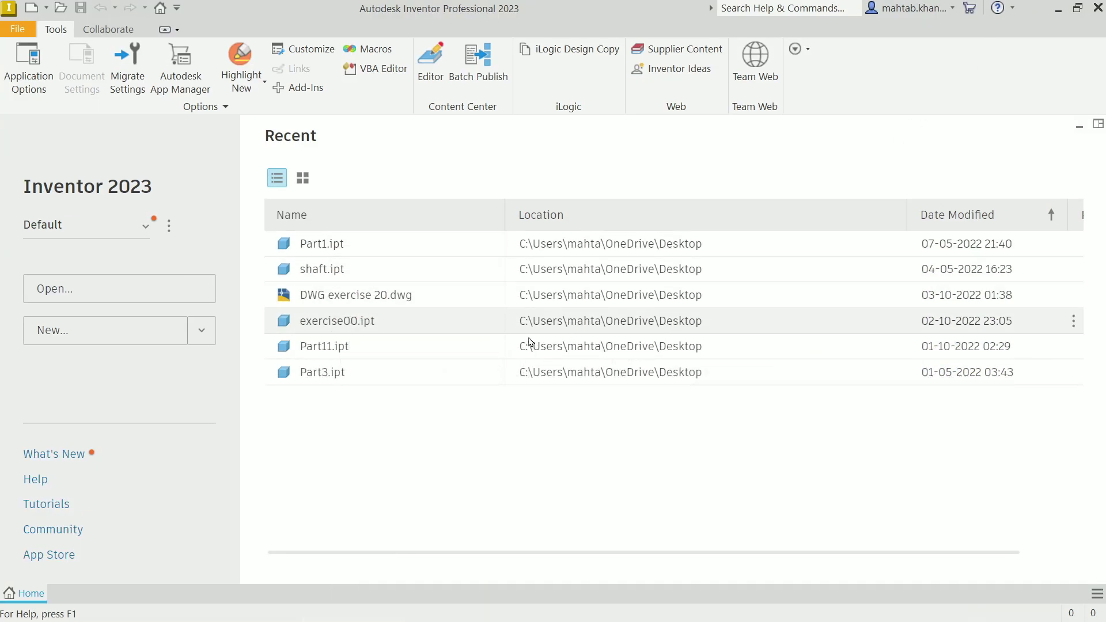
Create a new part, Part1, from the Metric Standard (mm).ipt template.
click(14, 31)
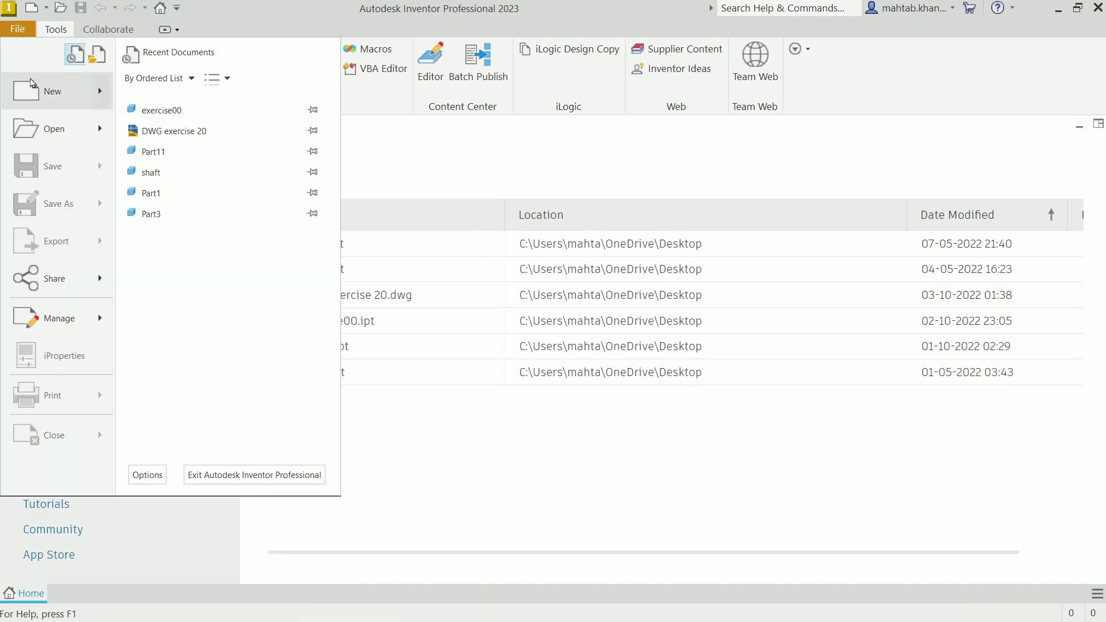
click(60, 108)
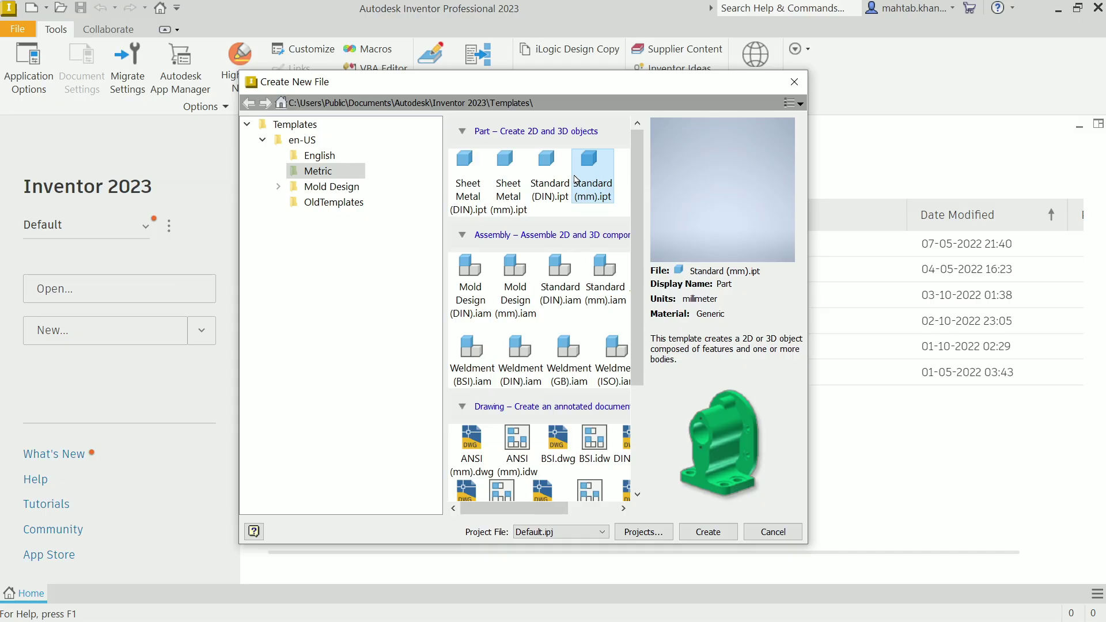
click(701, 533)
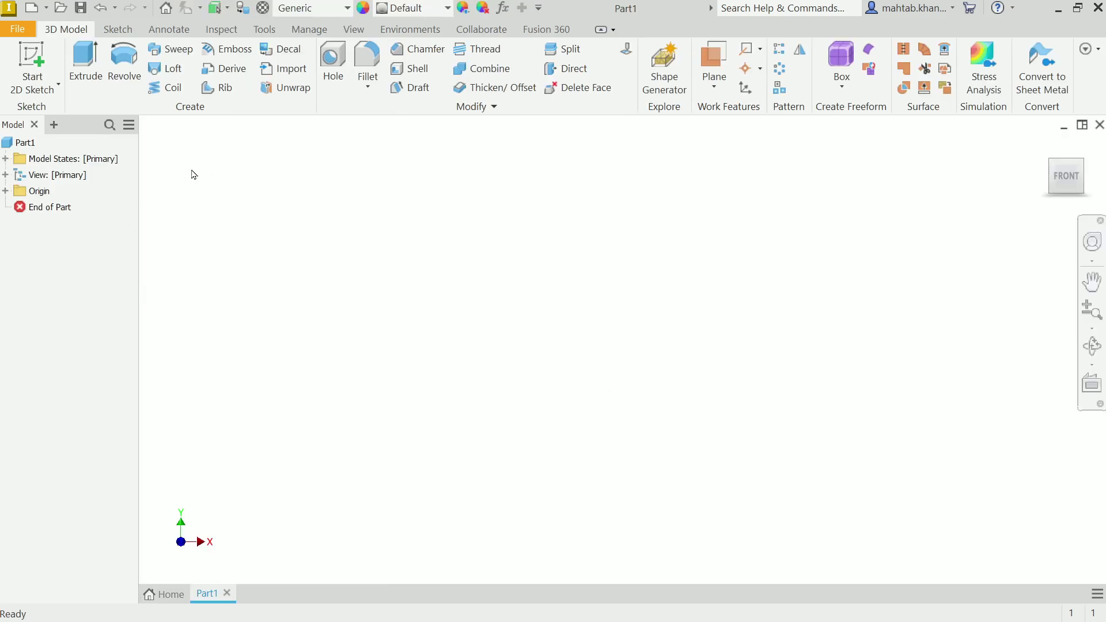
Start a sketch on the XZ plane and draw an 80 mm circle at the origin.
click(33, 60)
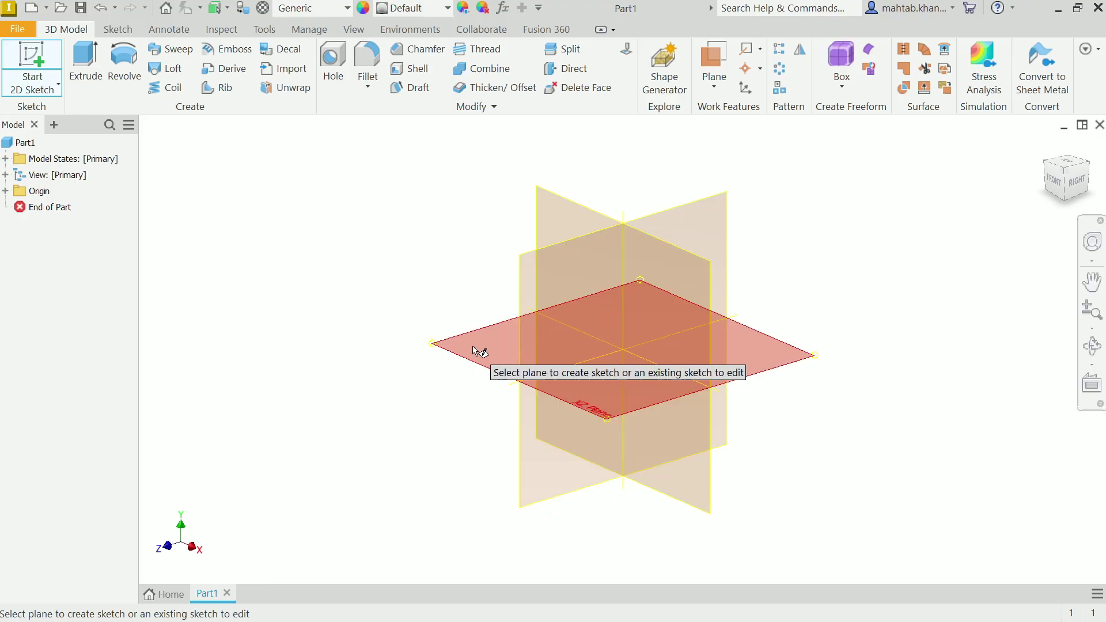
click(473, 349)
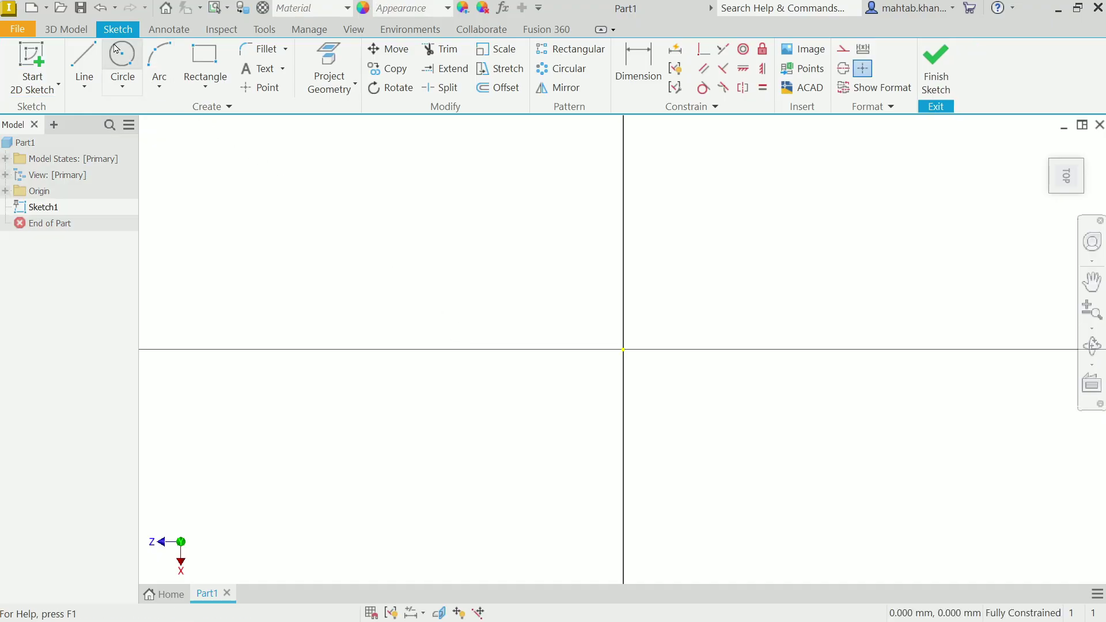
click(123, 89)
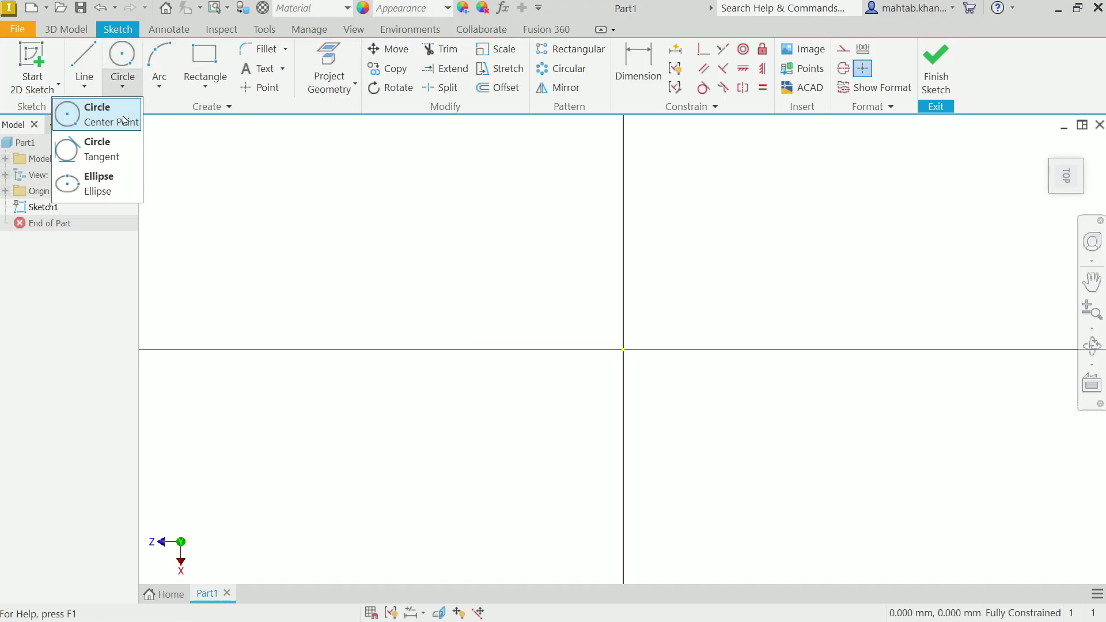
click(102, 123)
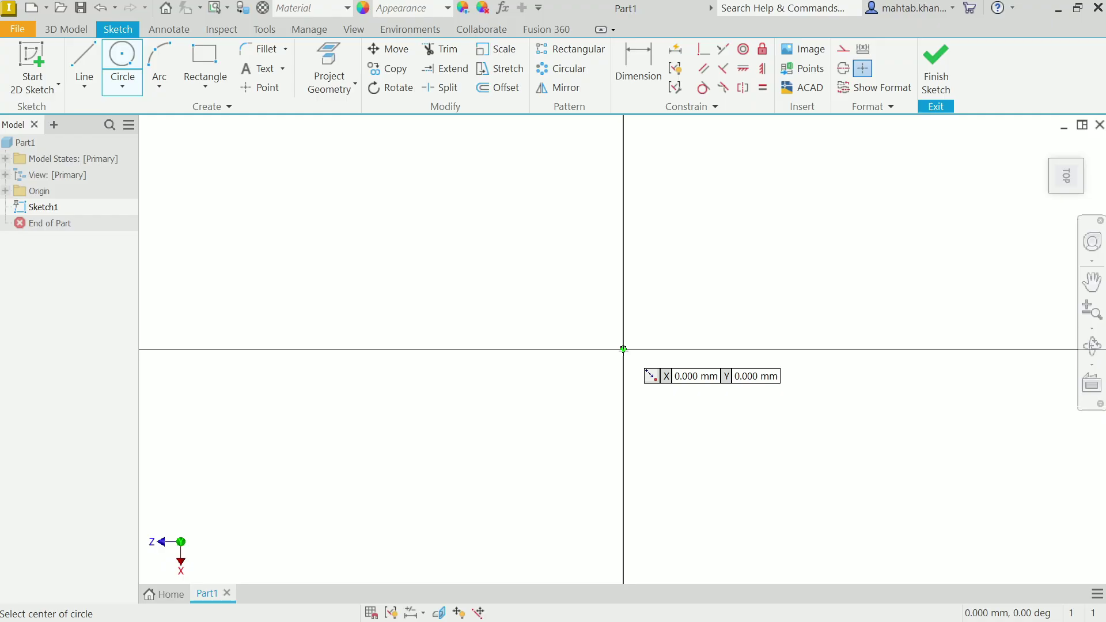
click(623, 349)
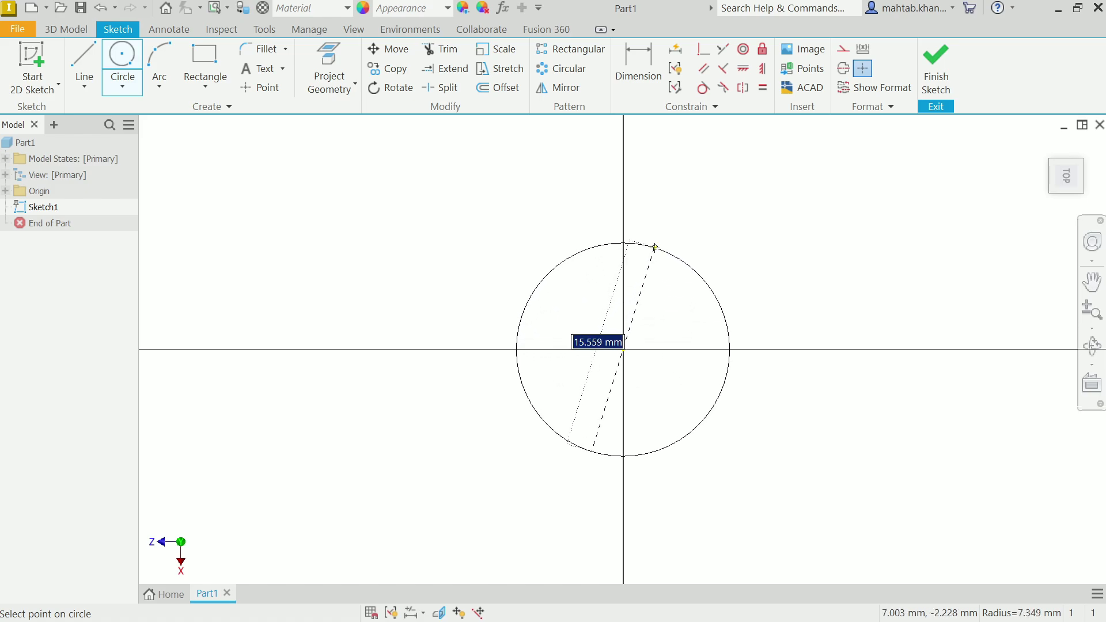
text(8)
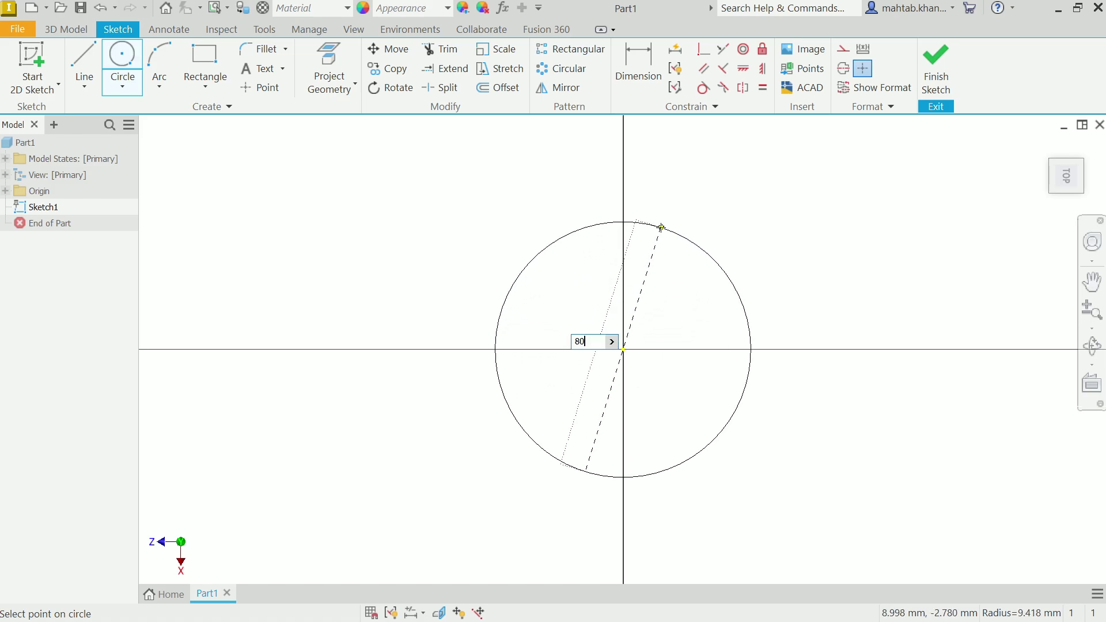
text(0)
key(Return)
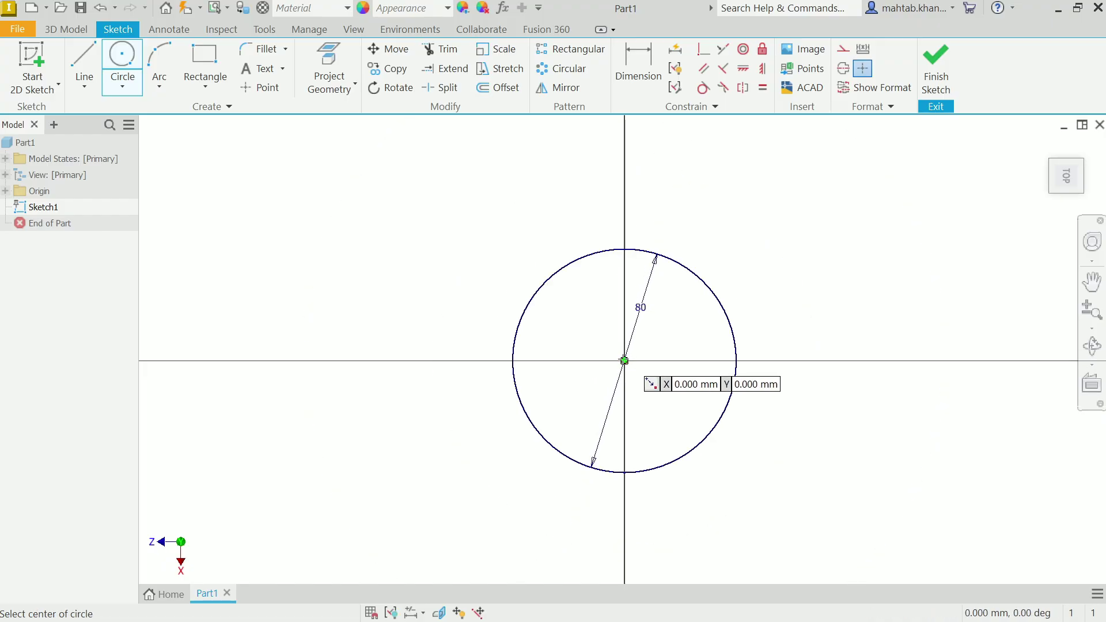
Add a concentric 60 mm circle at the origin and finish the sketch.
click(624, 360)
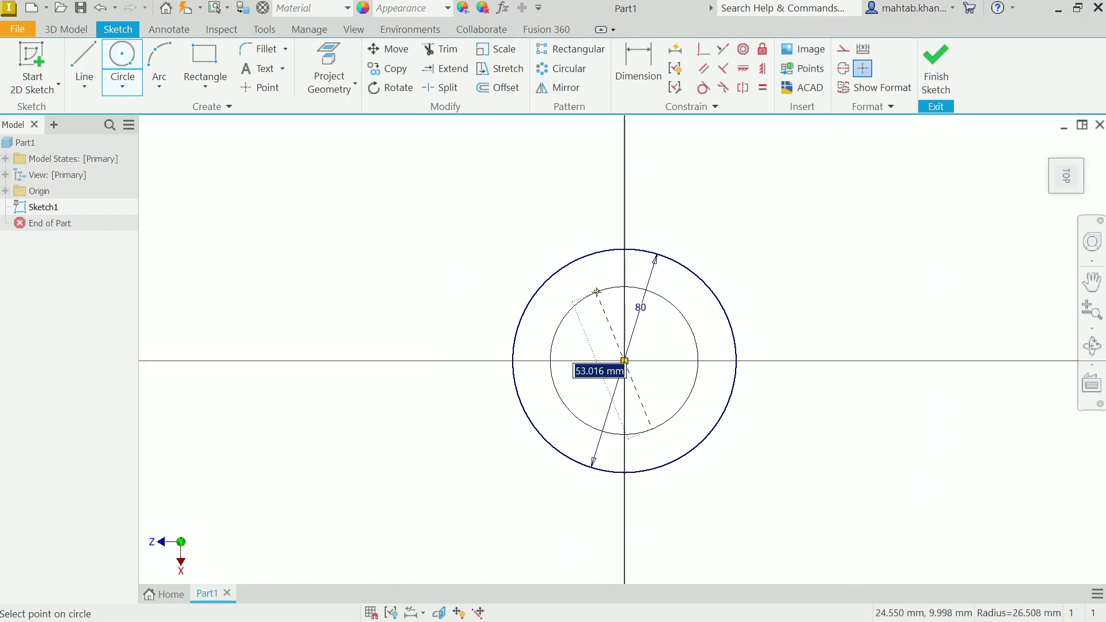
text(60)
key(Return)
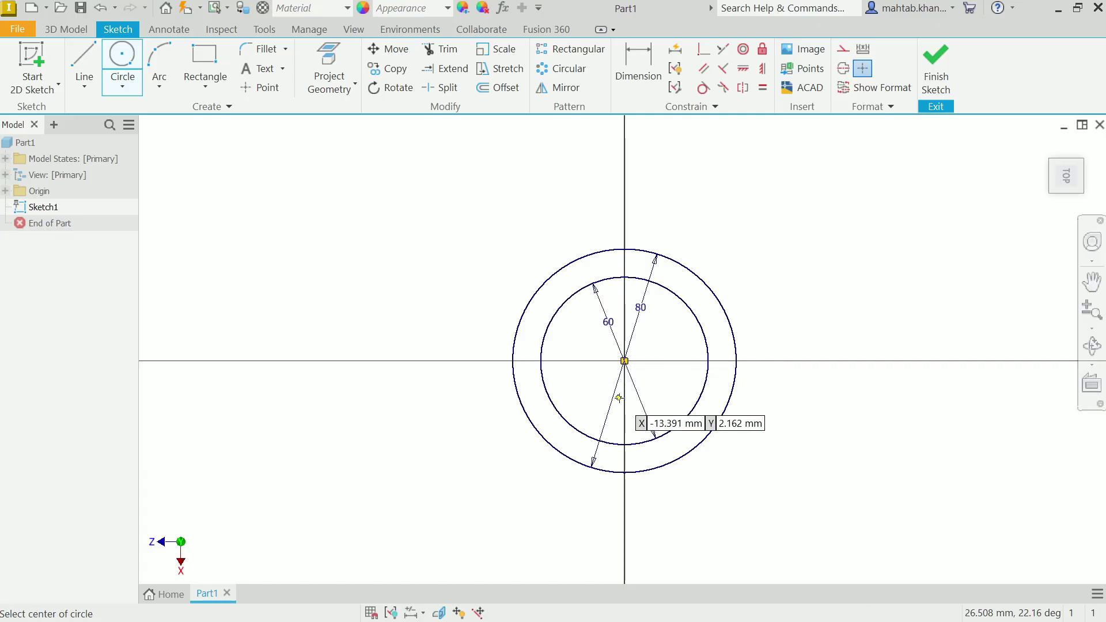
right_click(766, 229)
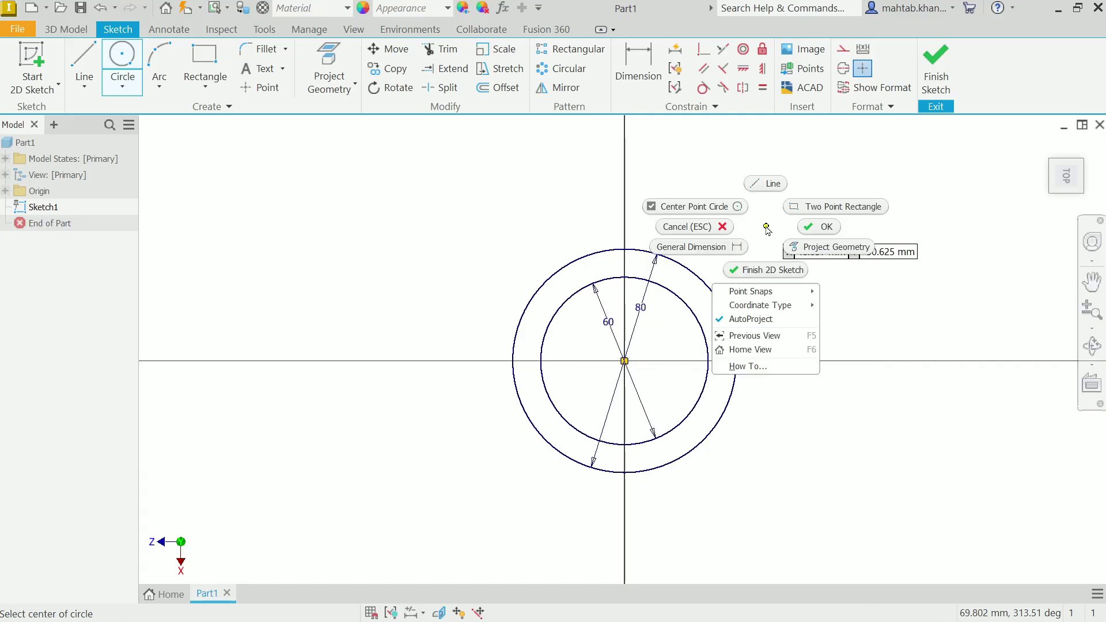
click(824, 229)
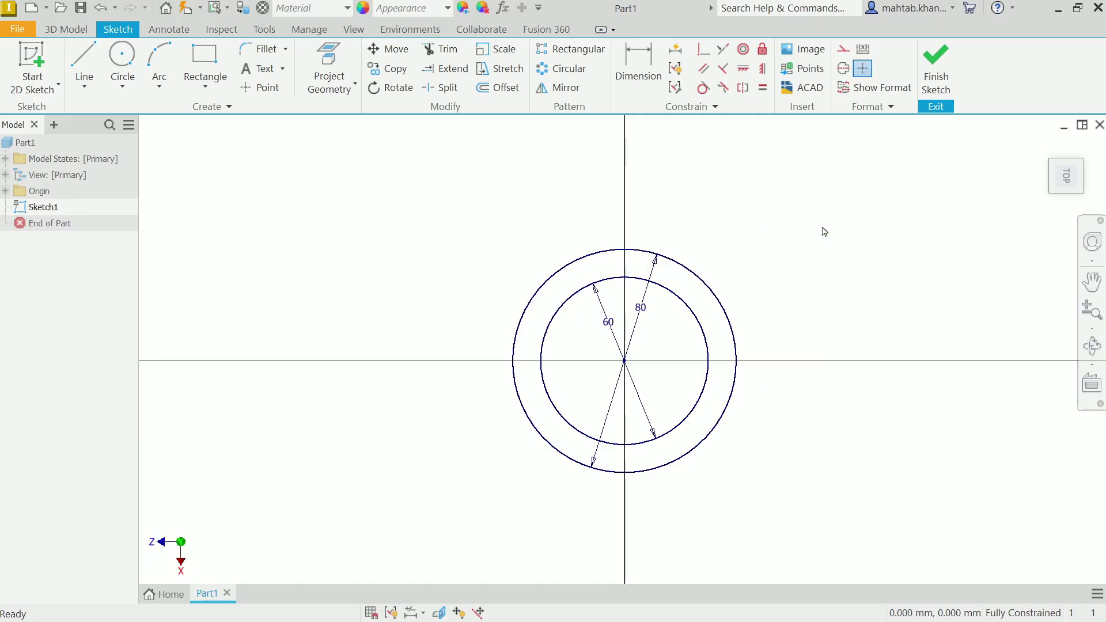
click(937, 81)
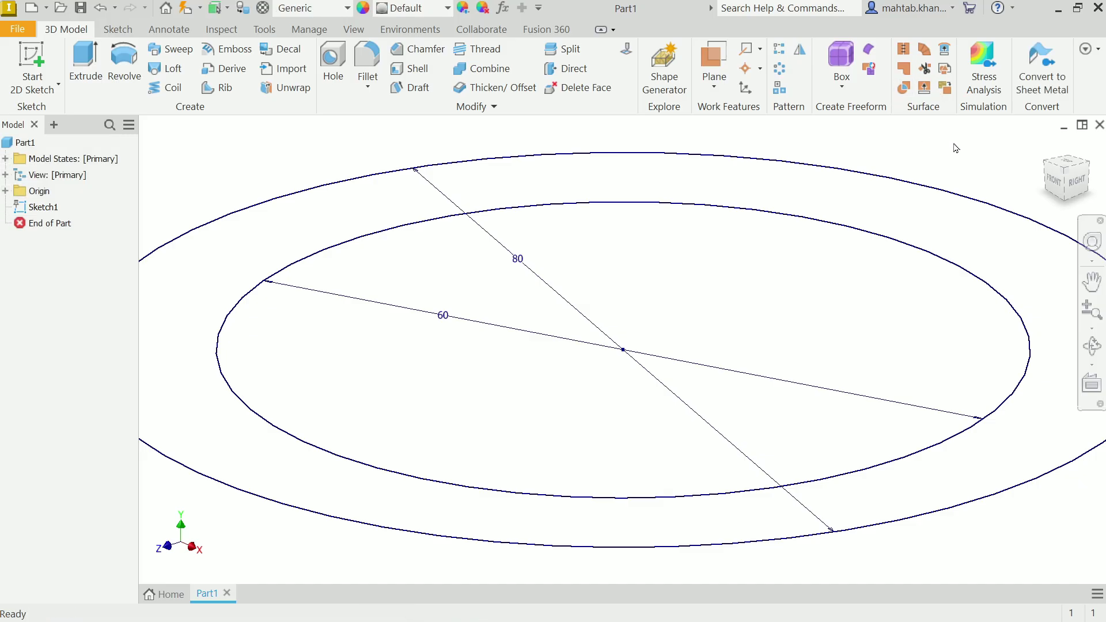
Extrude the ring between the 80 and 60 mm circles 135 mm upward into a hollow tube.
click(1045, 145)
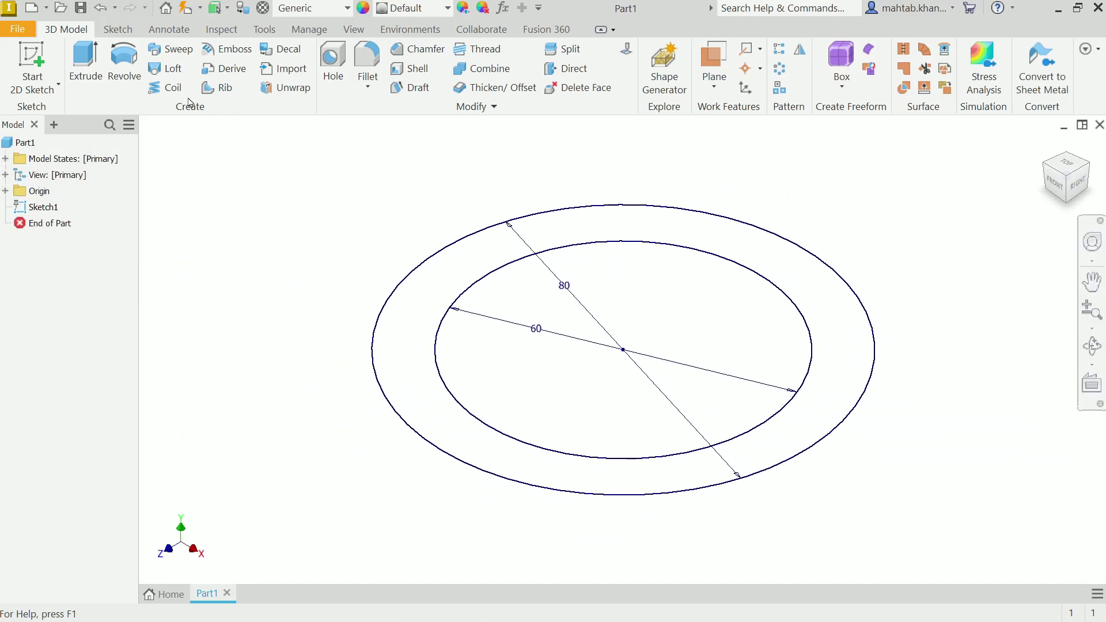
click(87, 79)
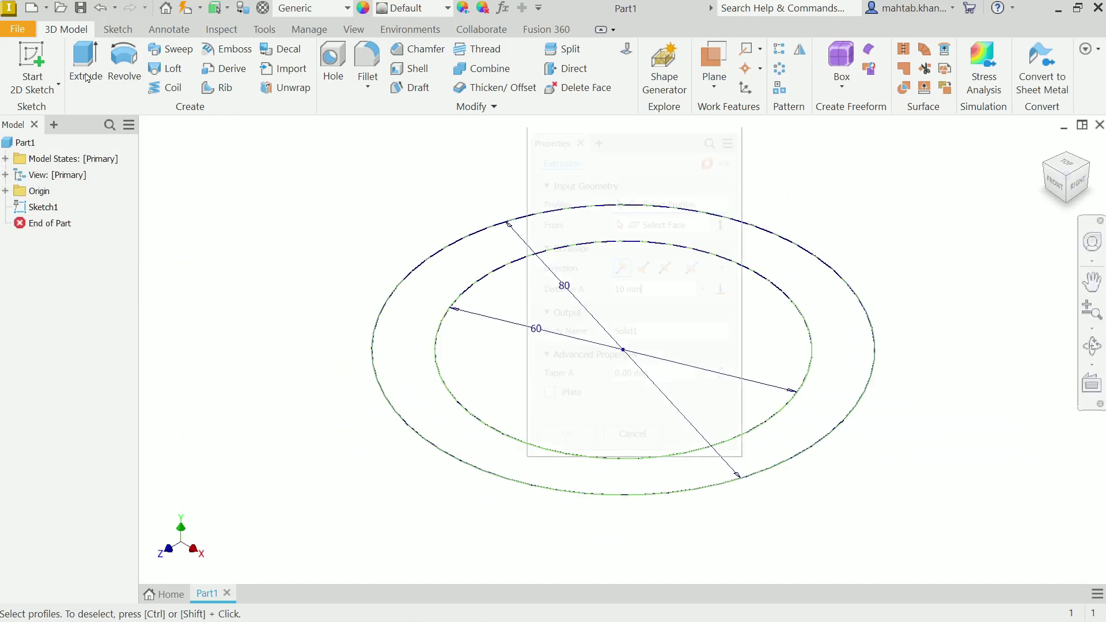
drag(620, 150, 241, 159)
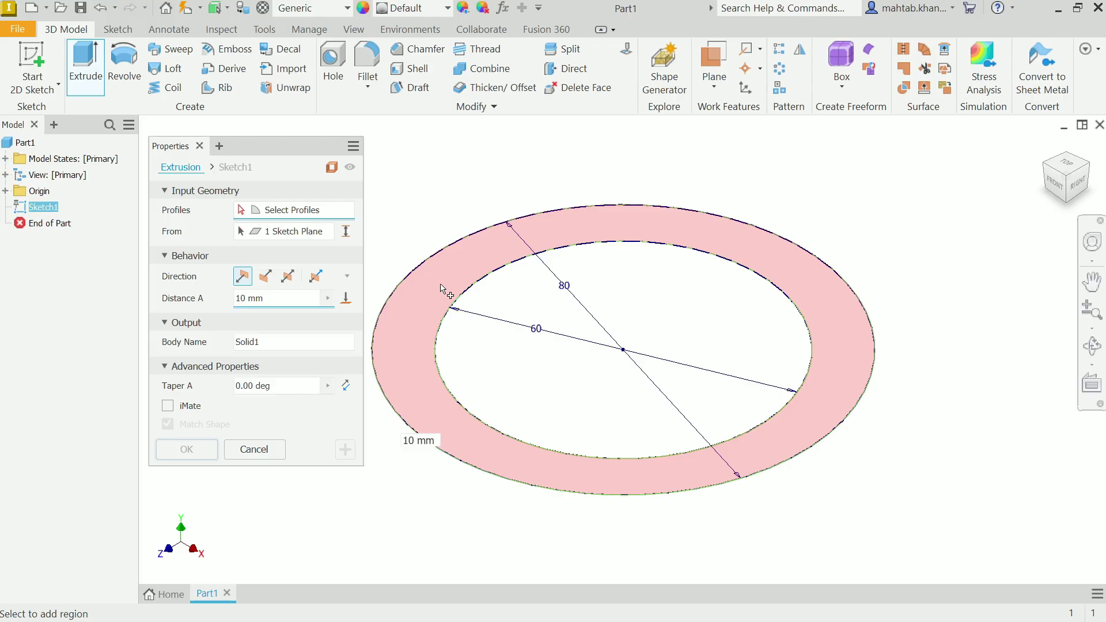
click(443, 291)
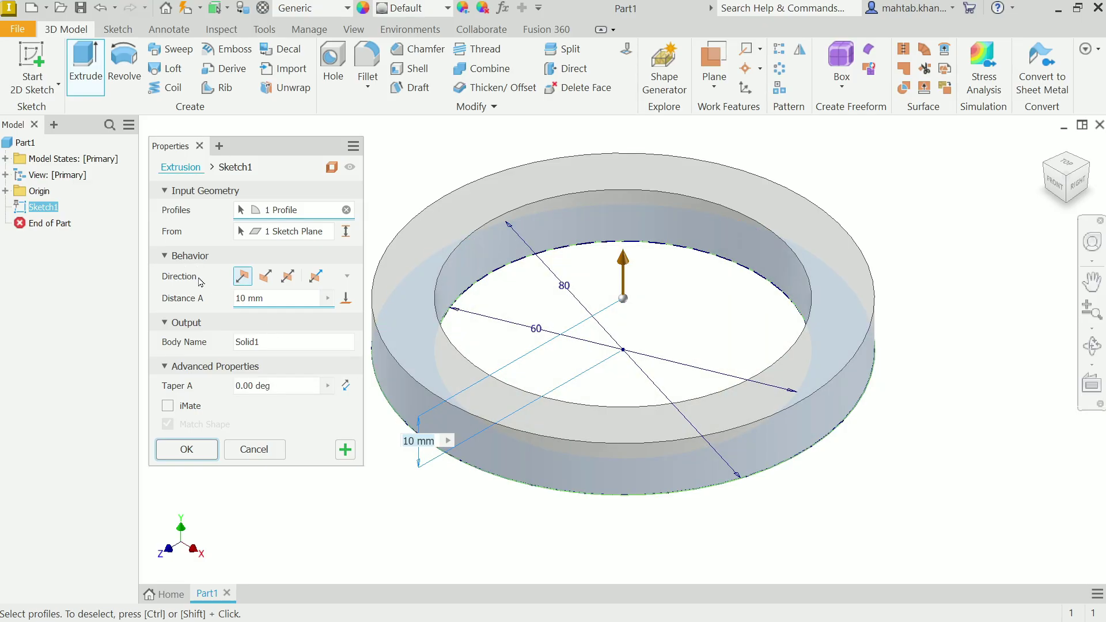
click(265, 276)
click(243, 279)
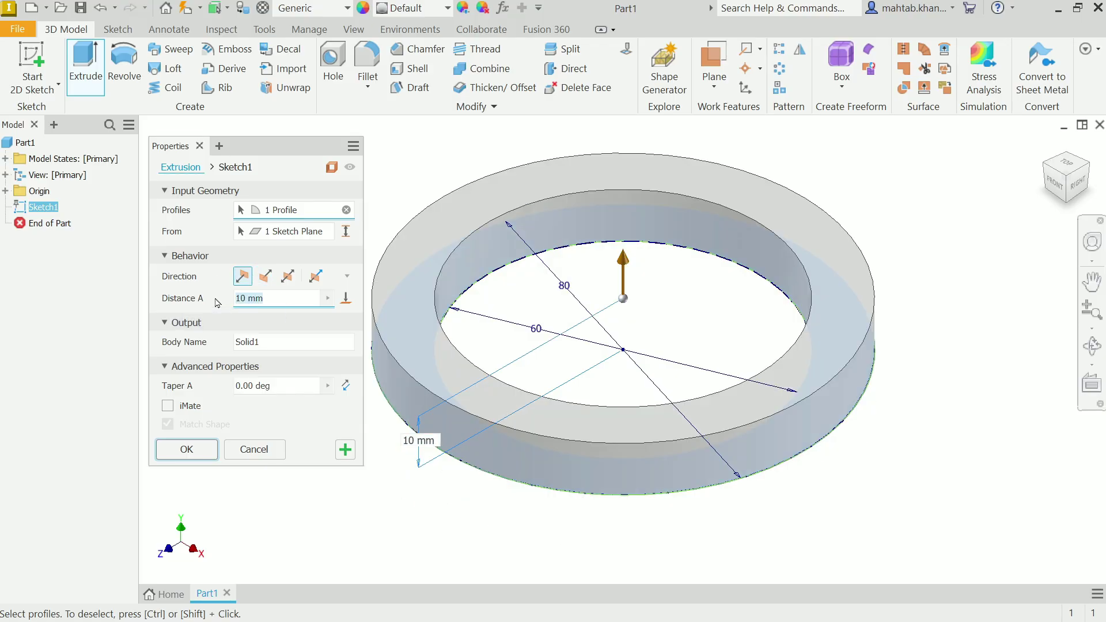
text(135)
scroll(556, 383, up, 5)
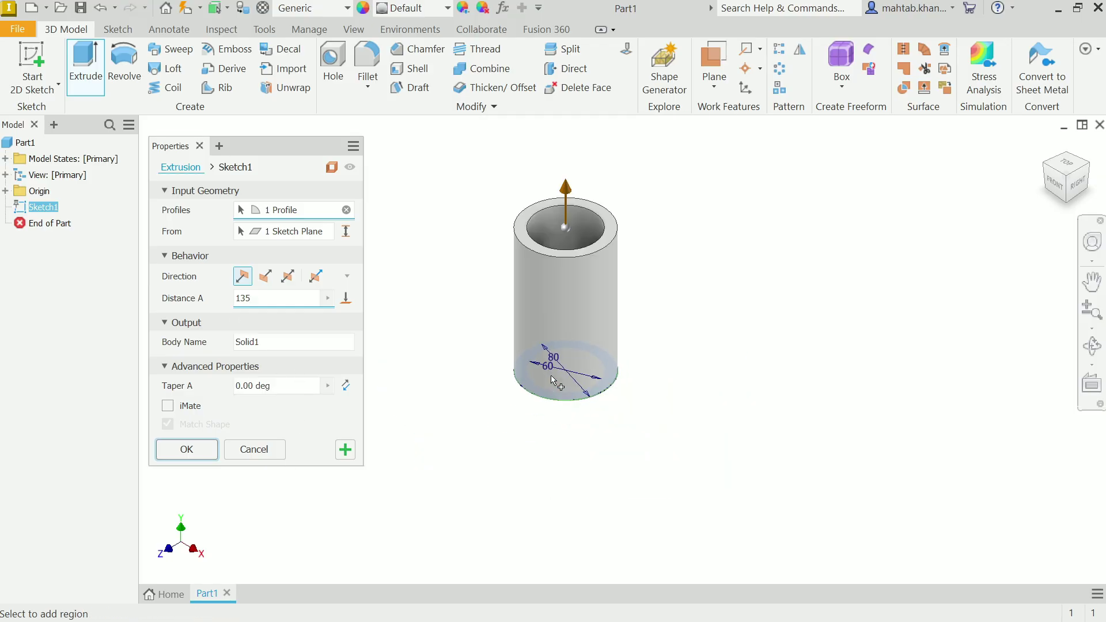
scroll(567, 273, down, 3)
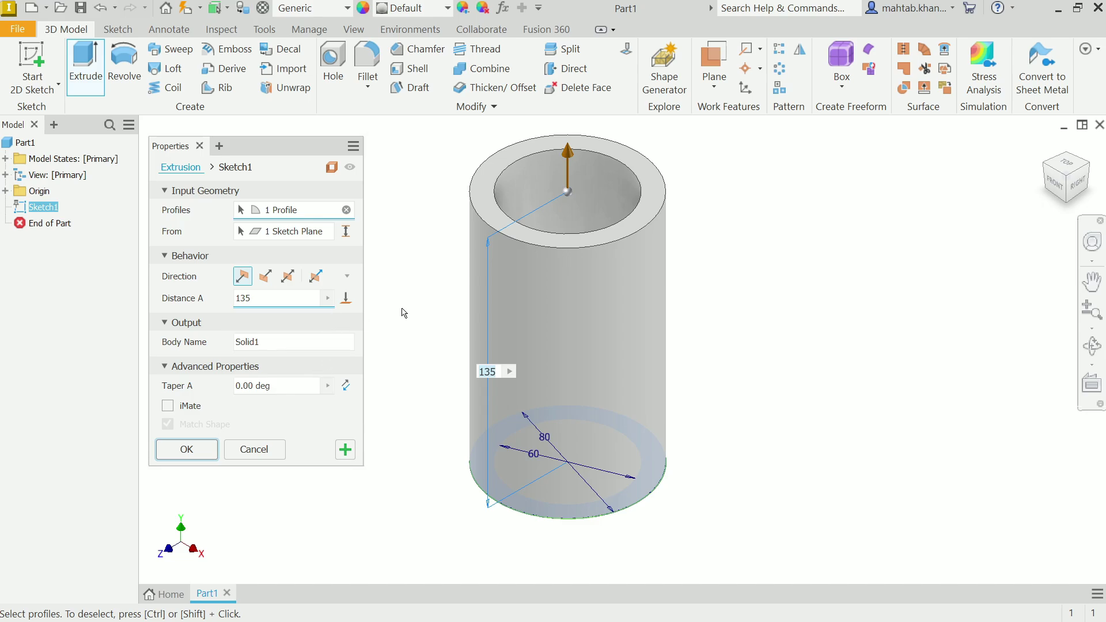
click(186, 449)
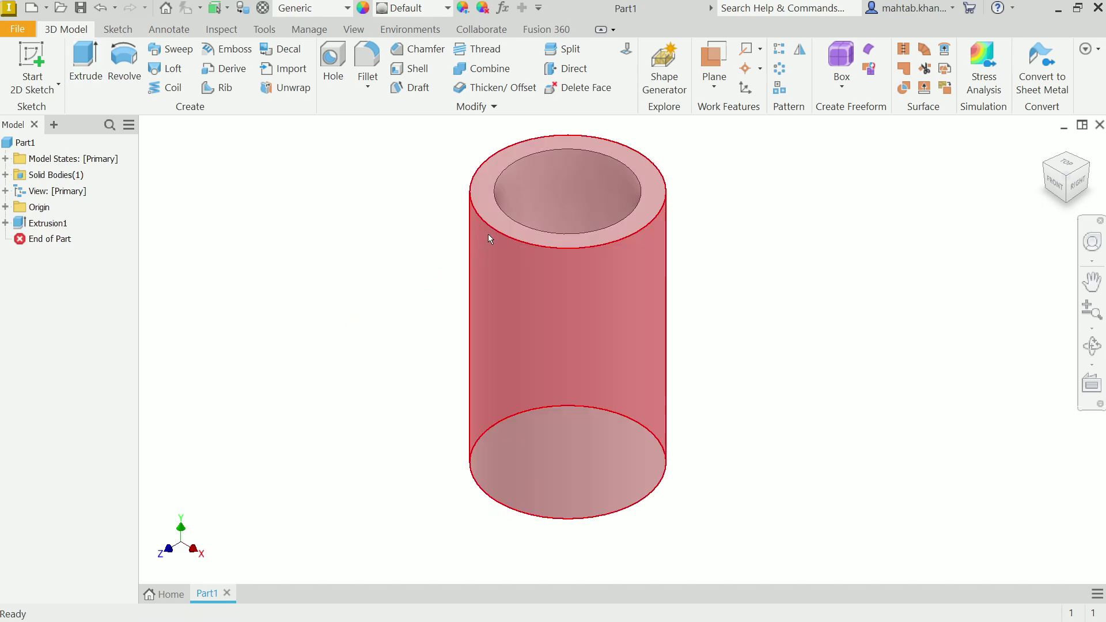
click(521, 235)
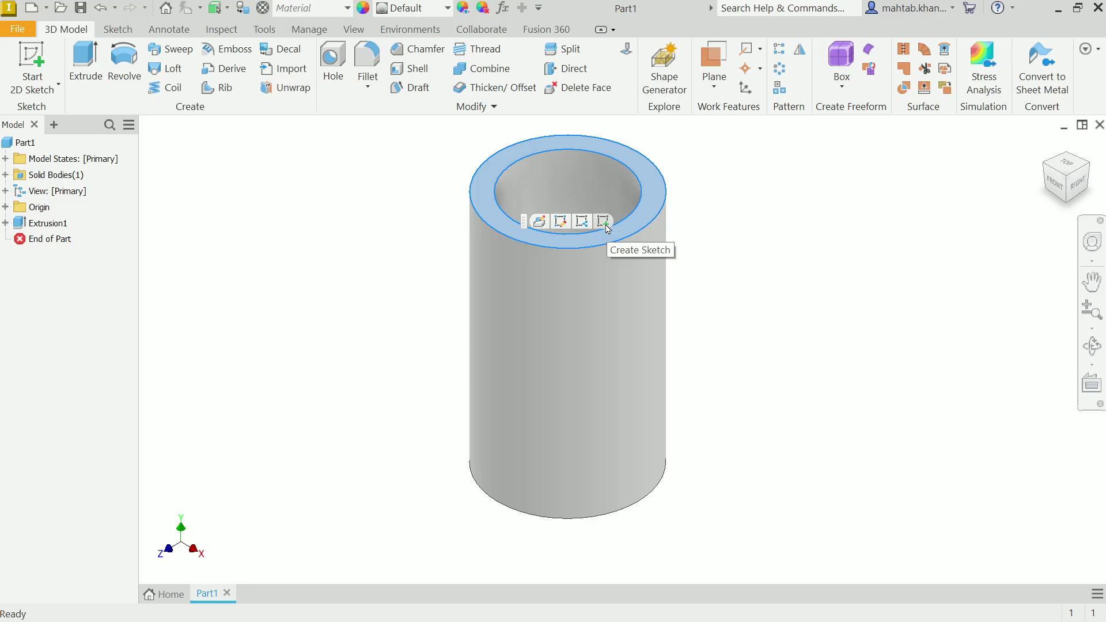
Start a sketch on the tube's top face and draw a 130 mm circle at the origin.
click(20, 55)
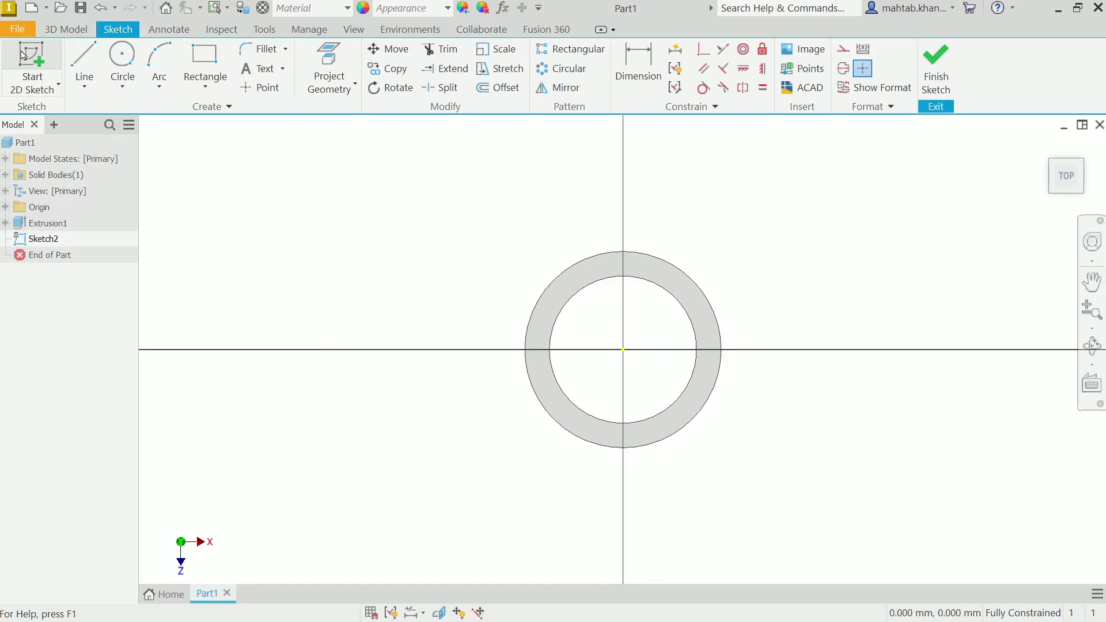
click(124, 63)
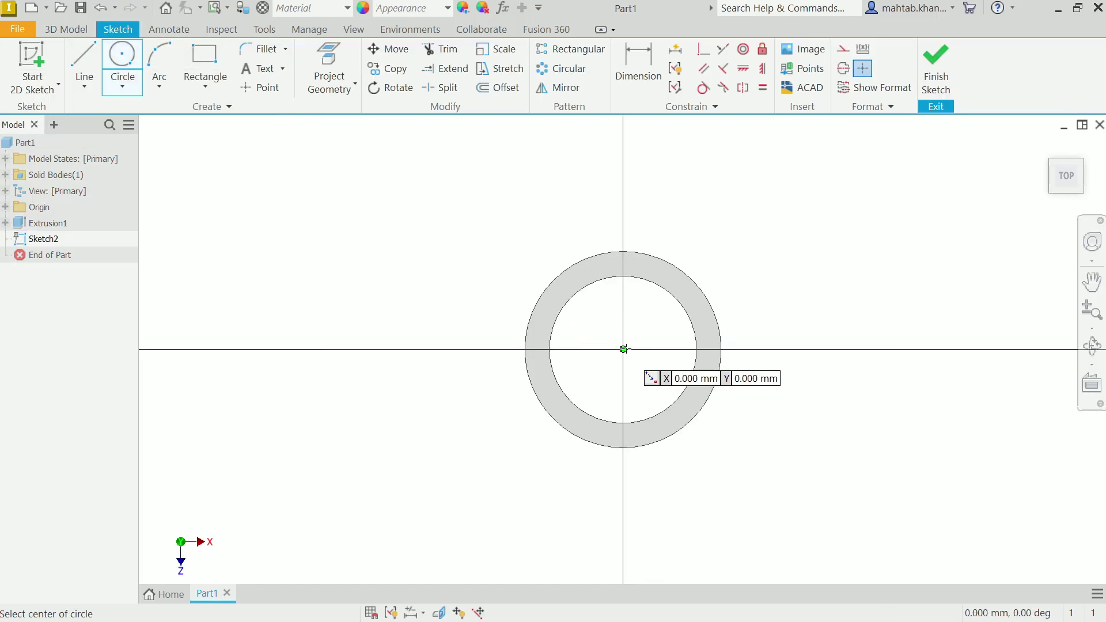
click(623, 349)
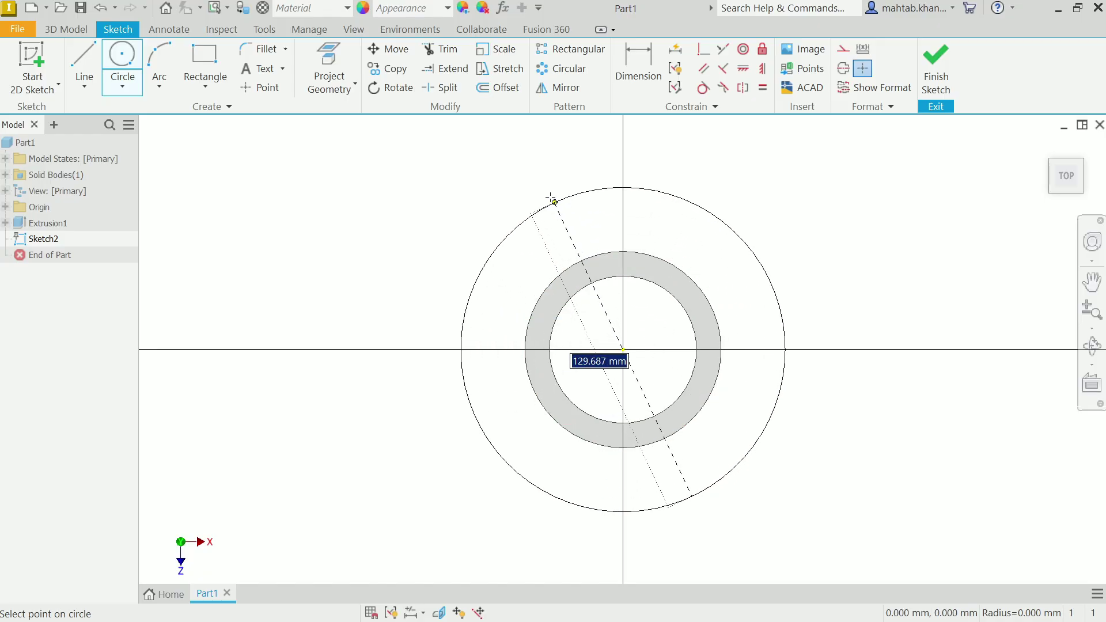
text(130)
key(Return)
right_click(409, 190)
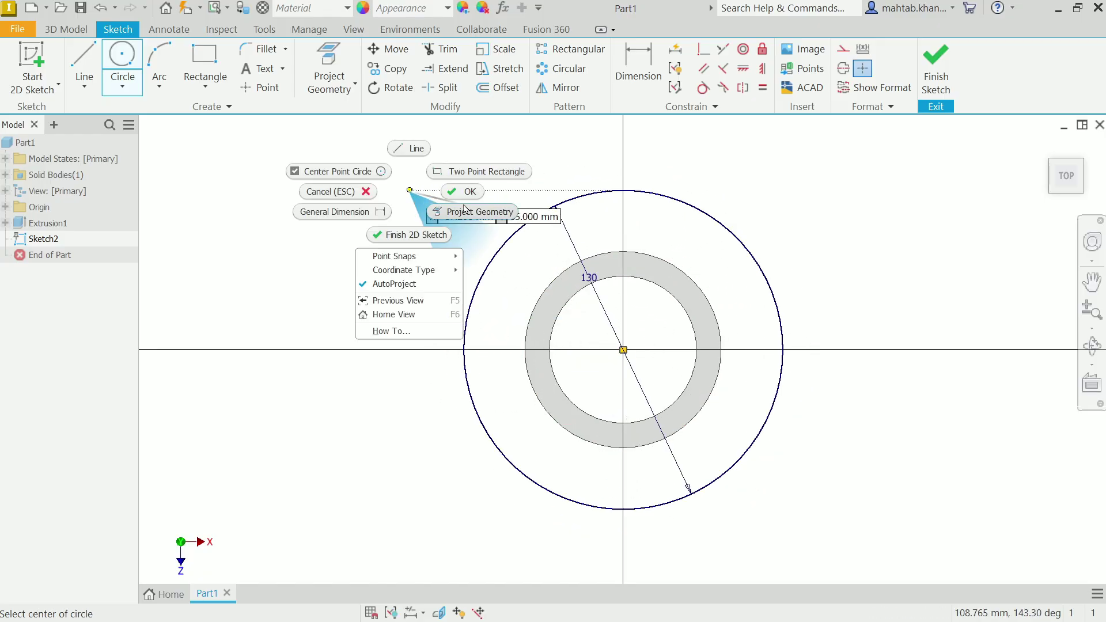
click(471, 192)
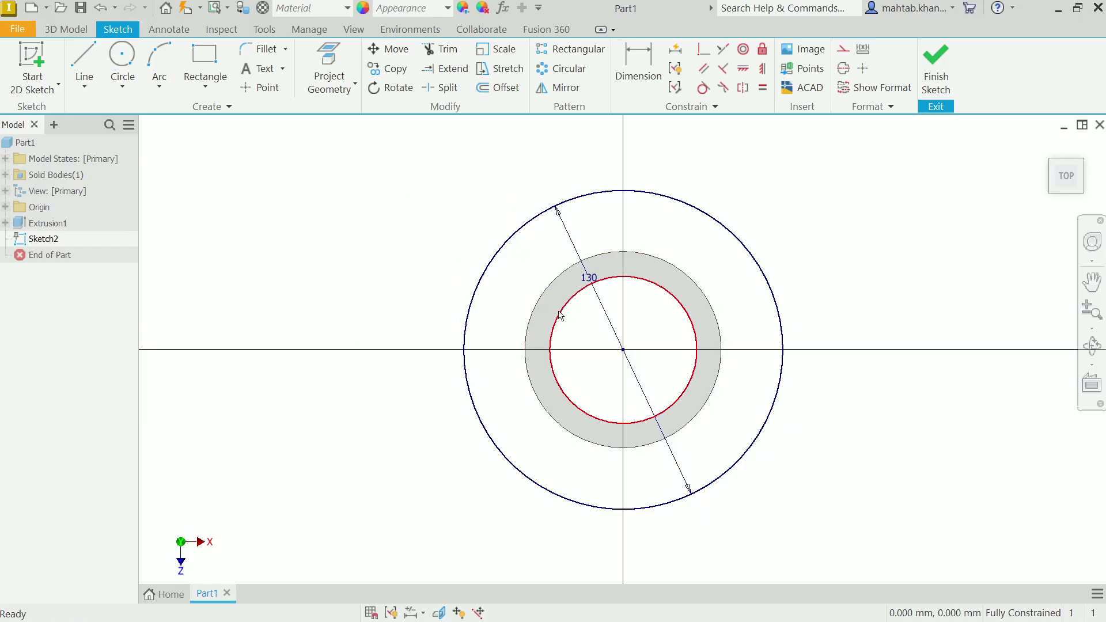
Project the inner bore edge into the sketch and finish it.
click(560, 321)
click(317, 81)
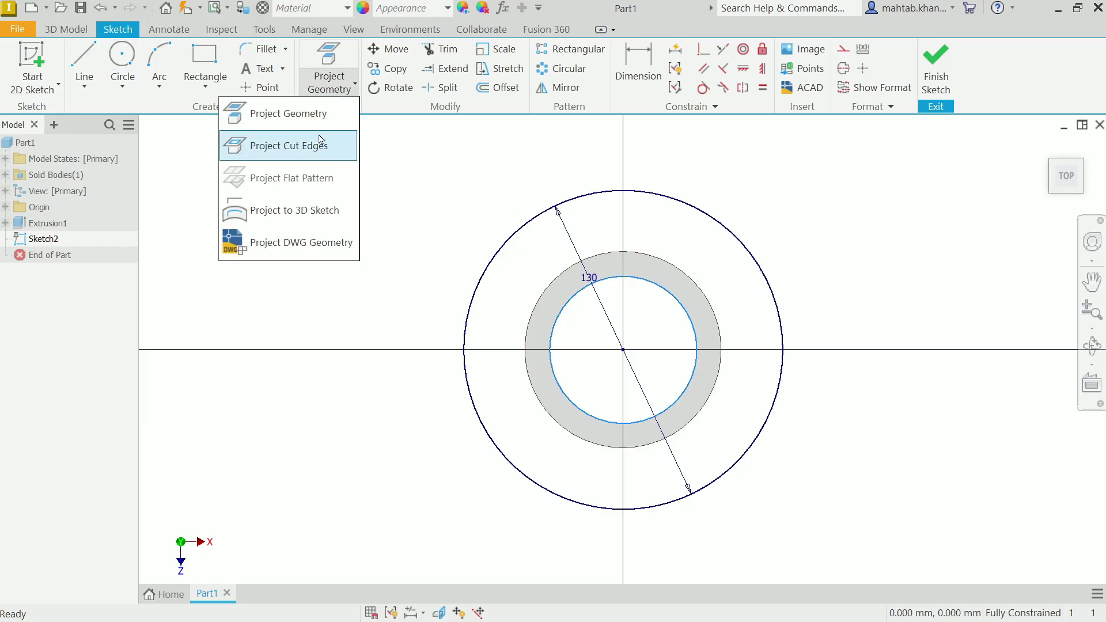
click(289, 116)
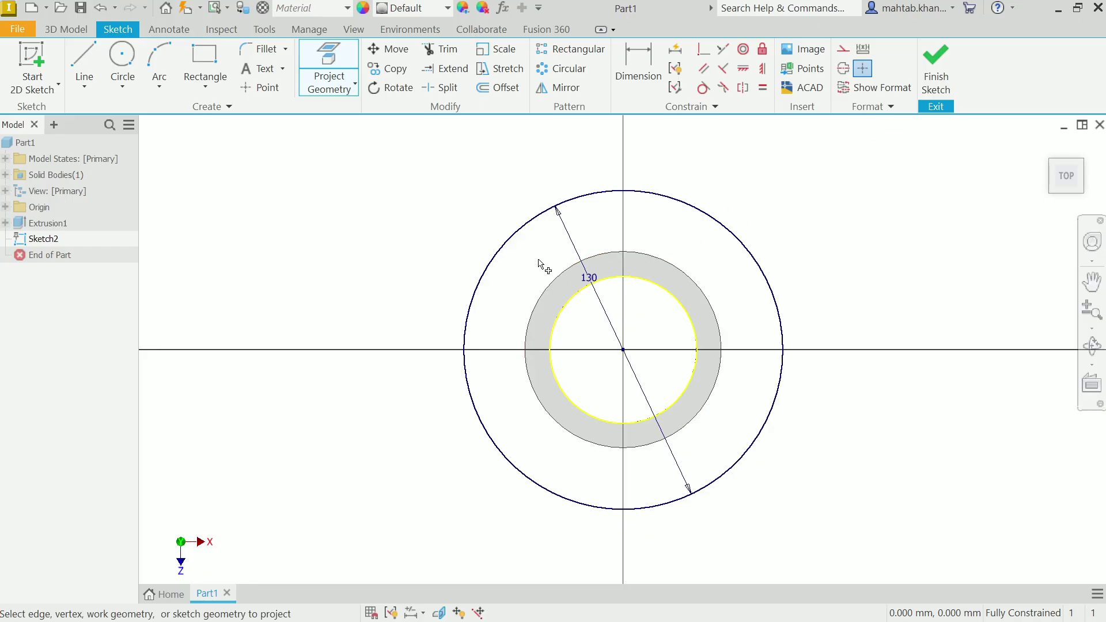
click(940, 86)
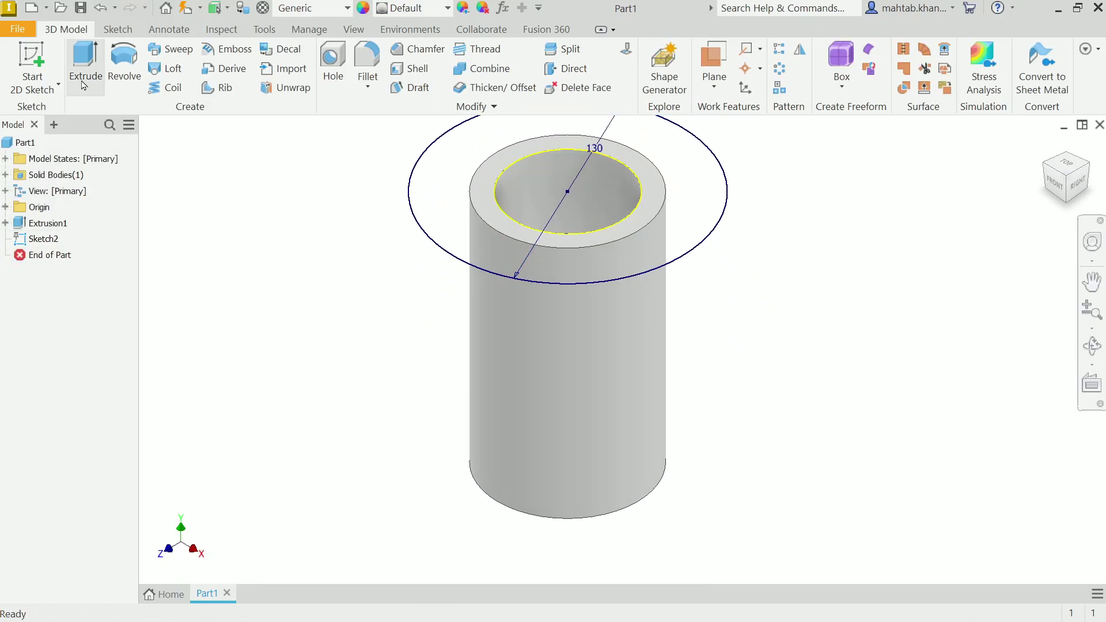
Extrude the outer ring profile 14 mm to create the 130 mm flange, Extrusion2.
click(84, 75)
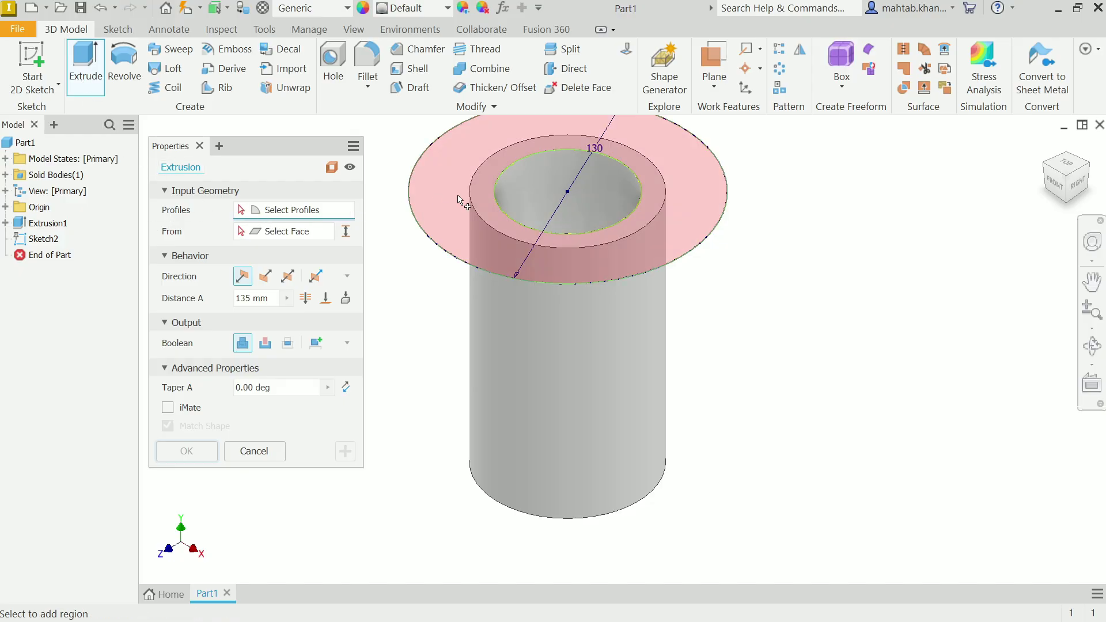
click(459, 200)
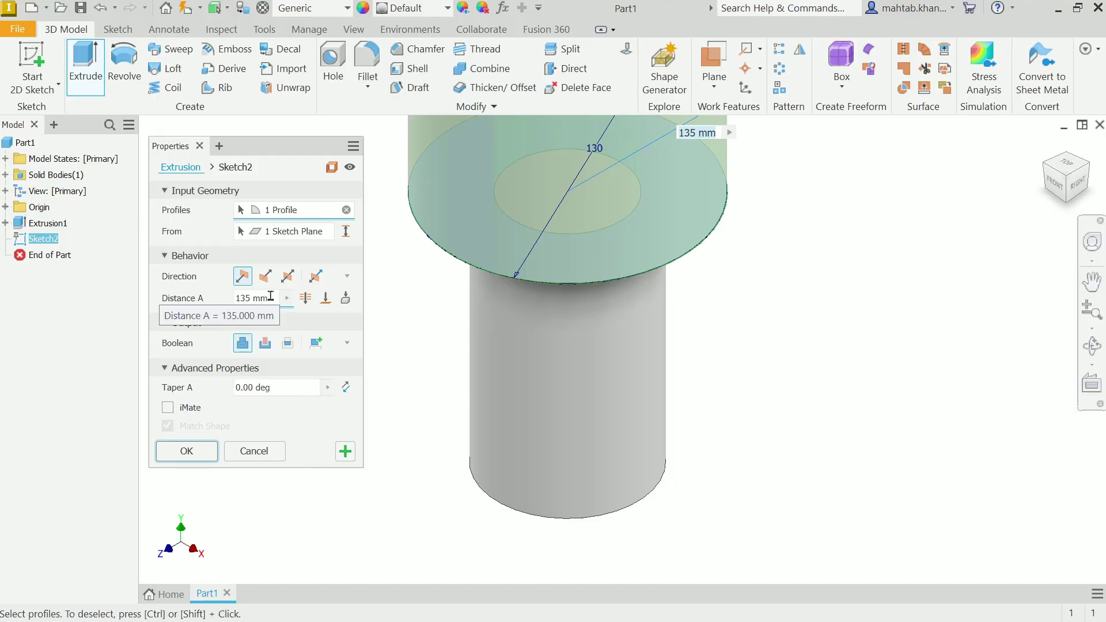
text(14)
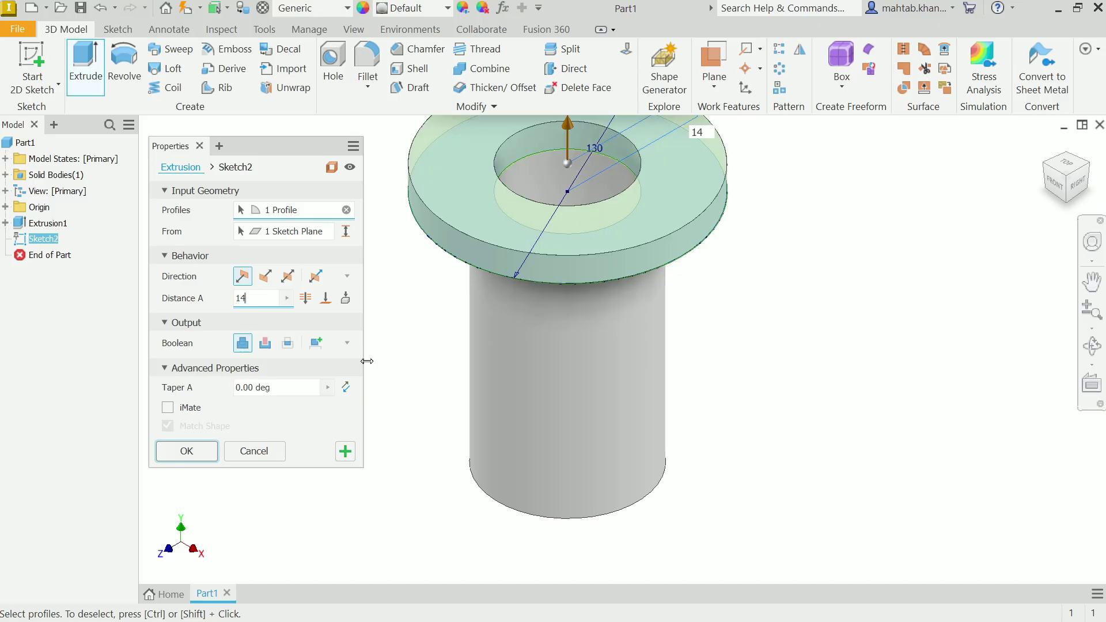
scroll(403, 346, down, 3)
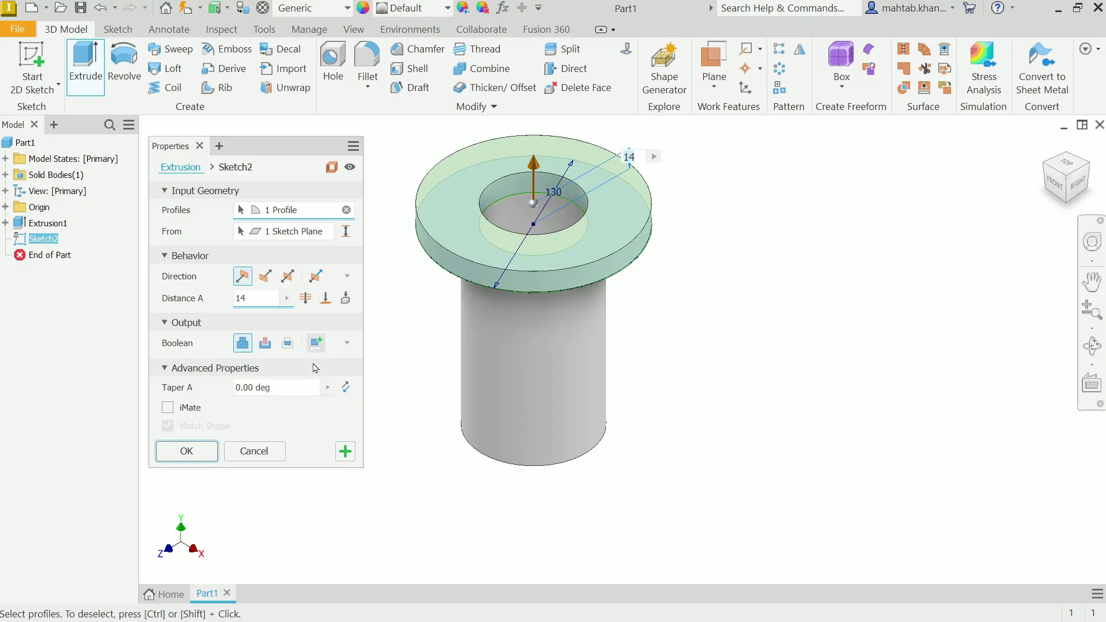
click(180, 451)
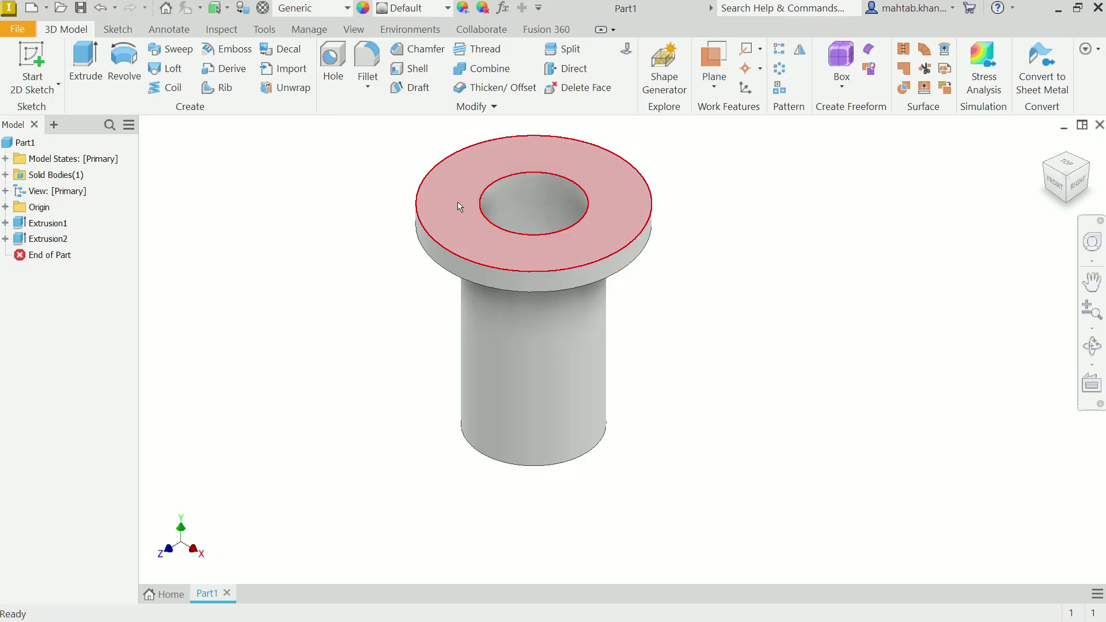
key(alt+Tab)
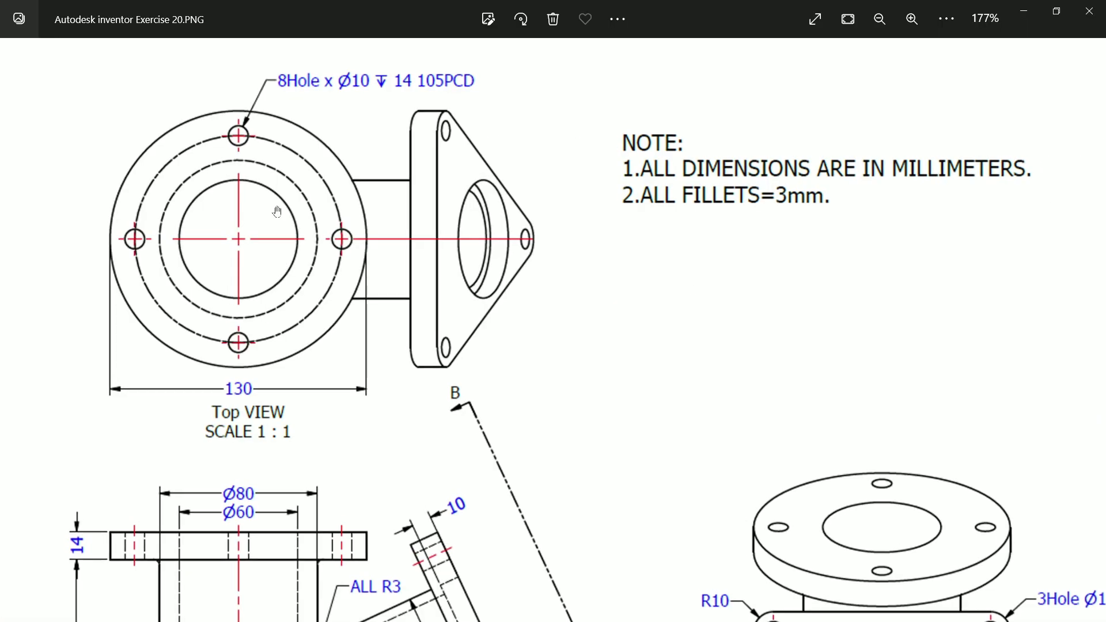
drag(280, 221, 283, 242)
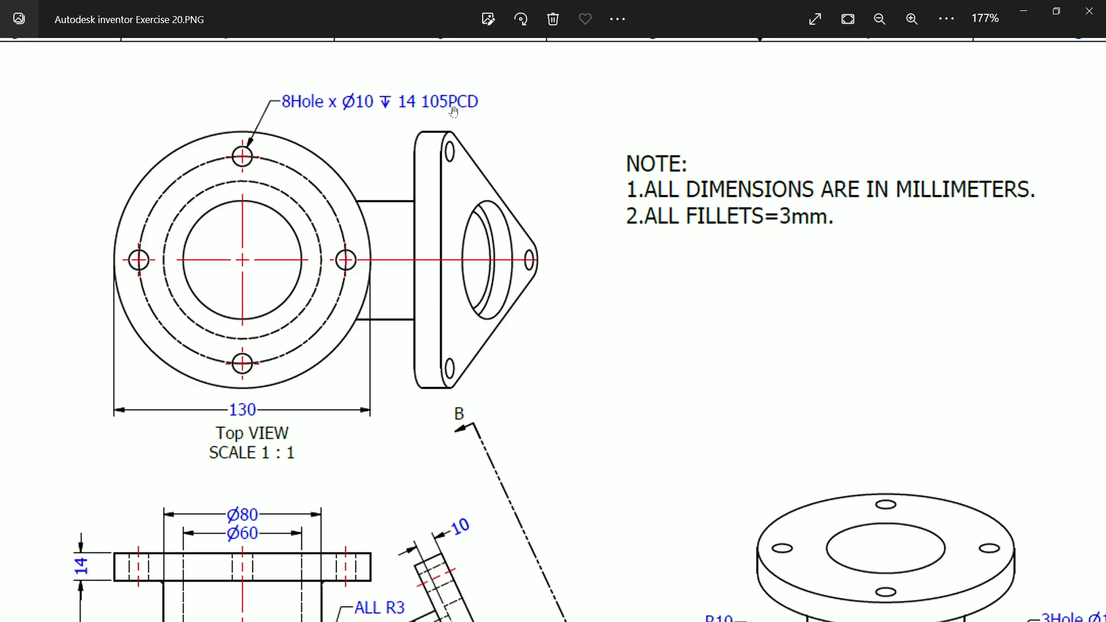
scroll(384, 230, down, 3)
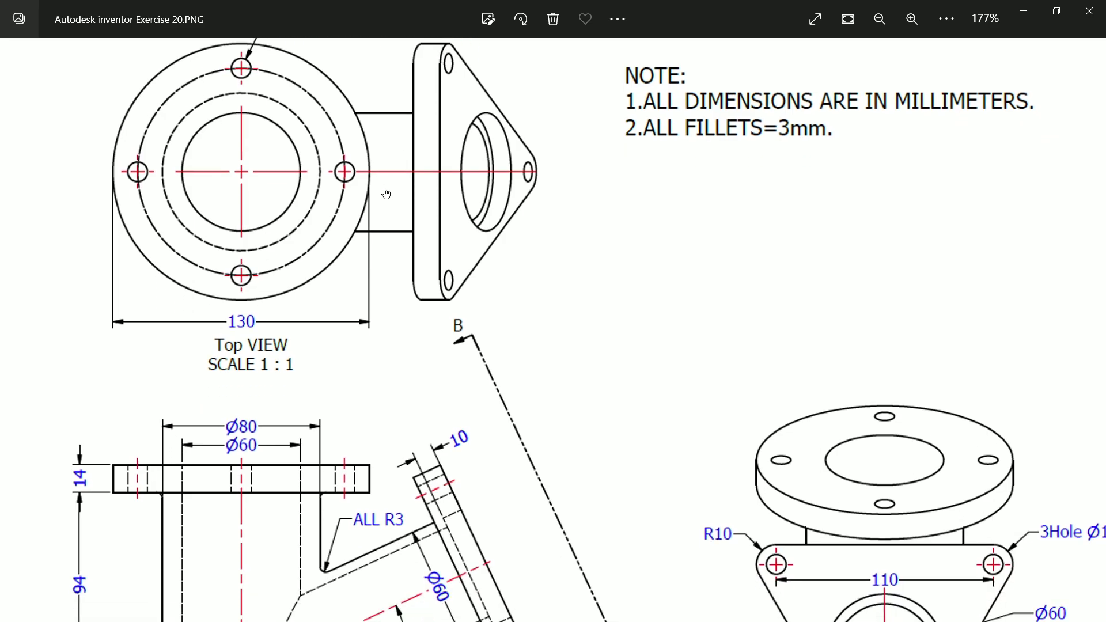
scroll(380, 298, down, 5)
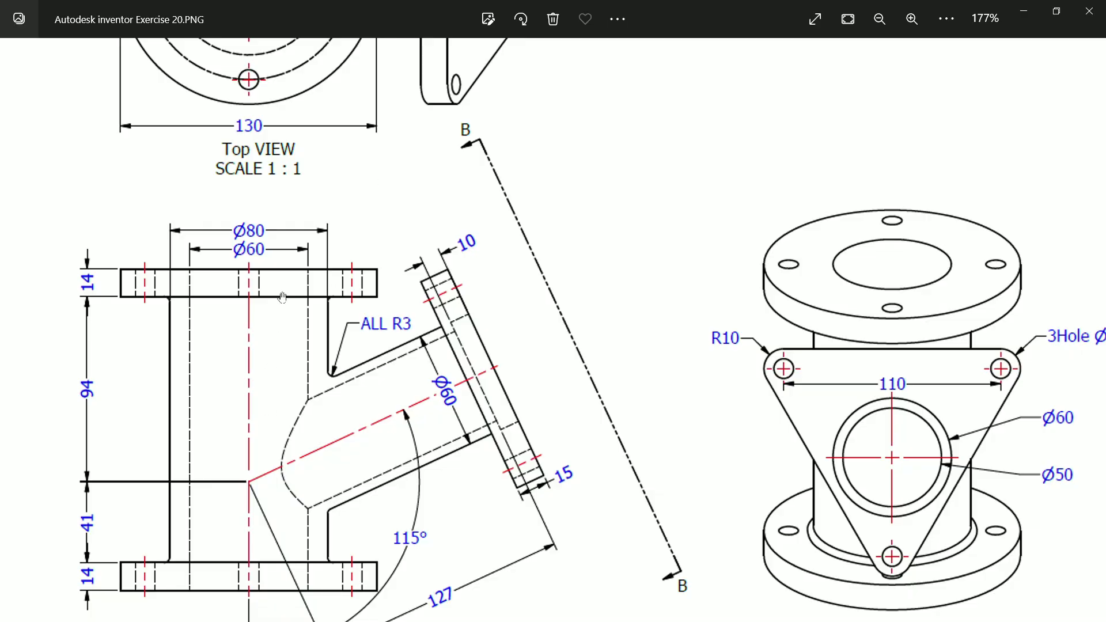
click(1025, 12)
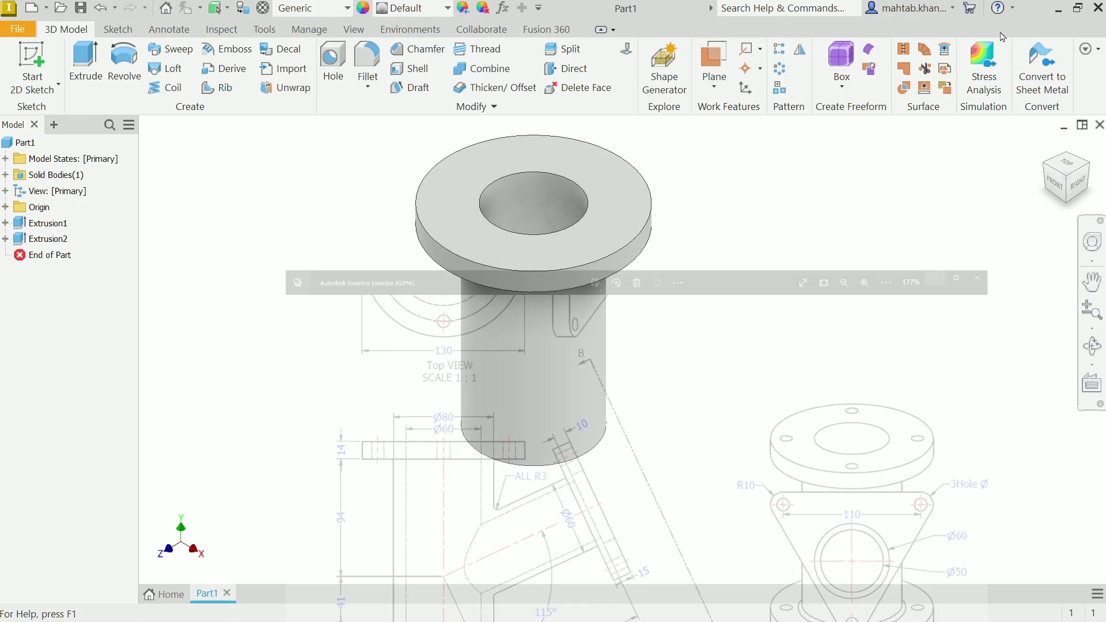
Start a sketch on the flange's top face and draw a 105 mm construction circle at the origin.
click(619, 219)
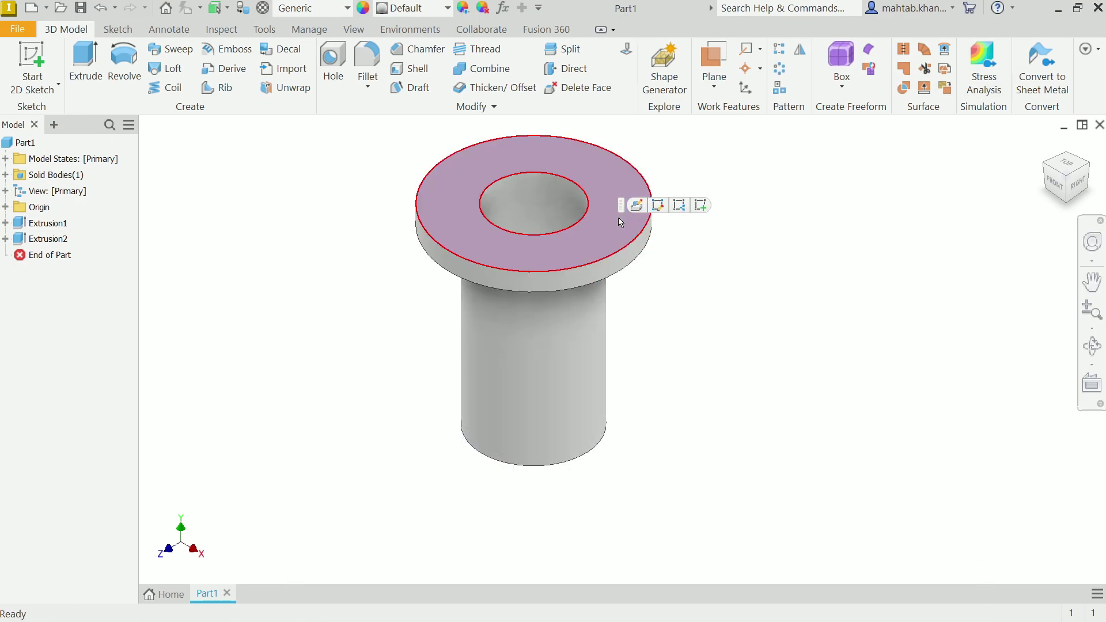
click(701, 205)
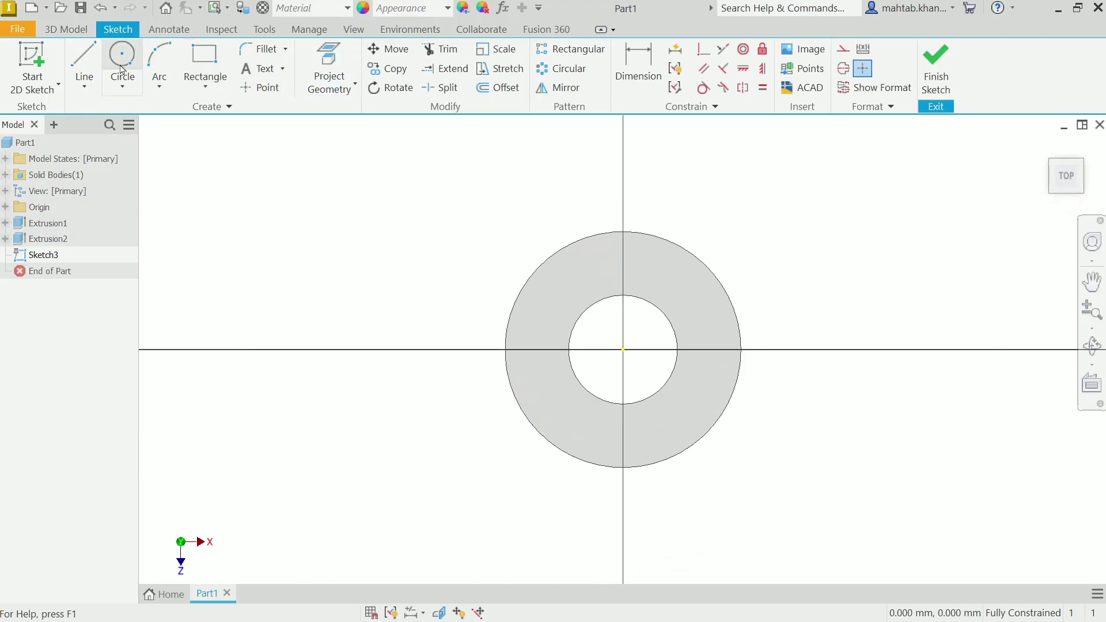
click(123, 64)
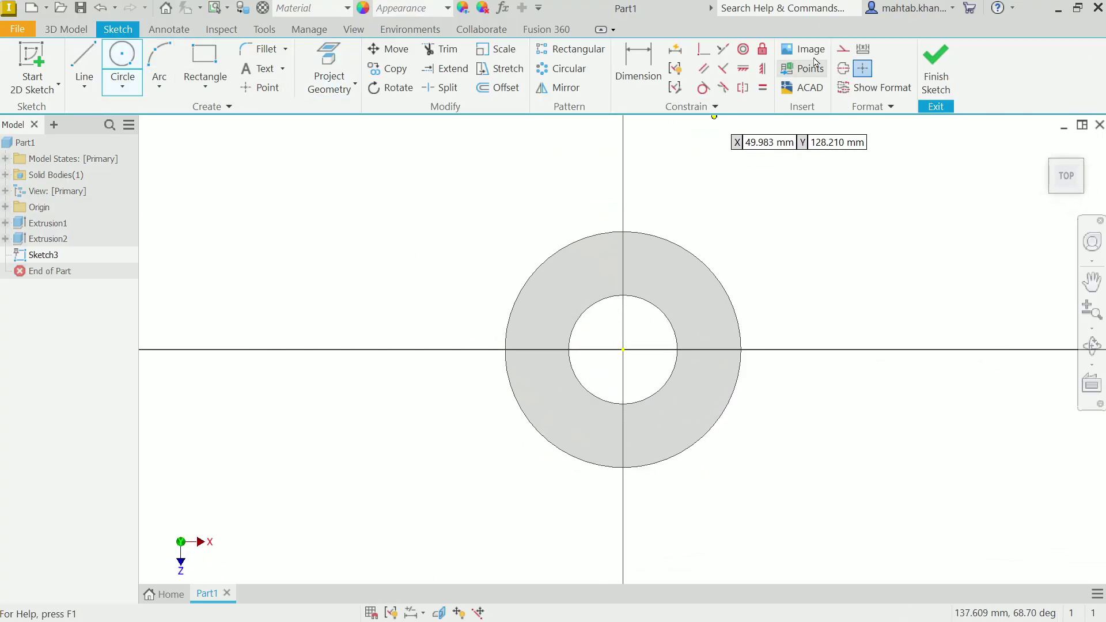
click(850, 54)
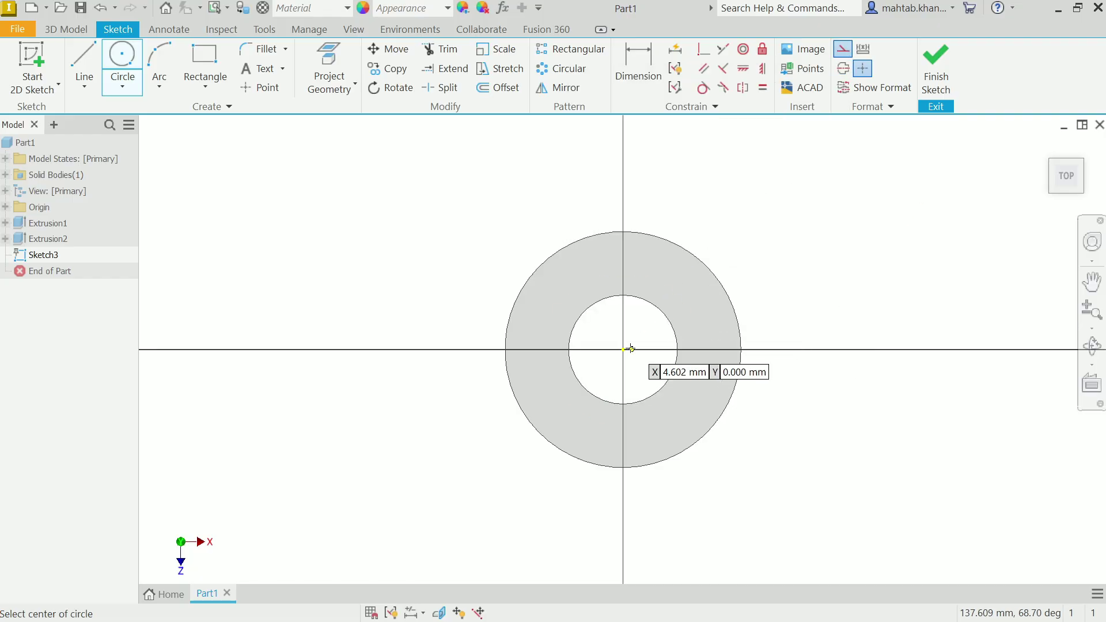
click(624, 349)
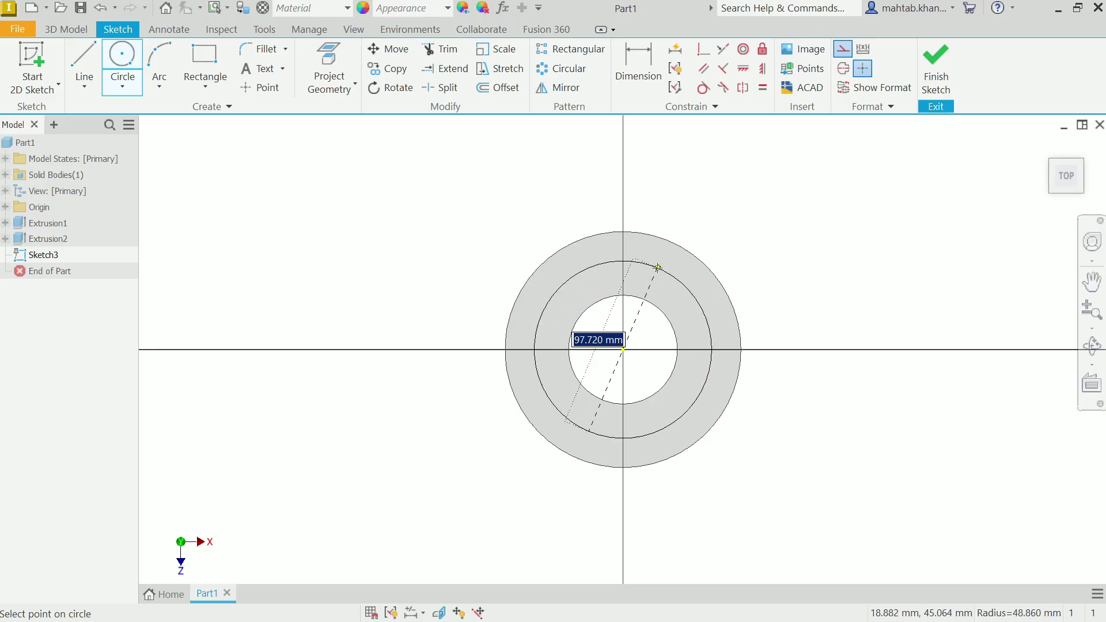
text(105)
key(Return)
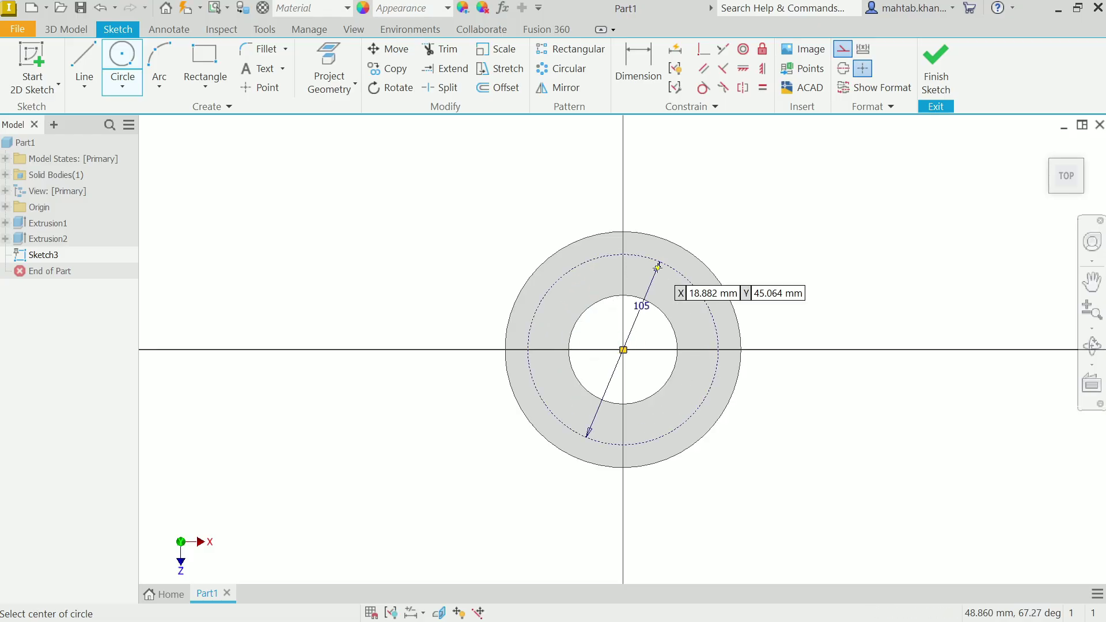
right_click(719, 208)
click(776, 212)
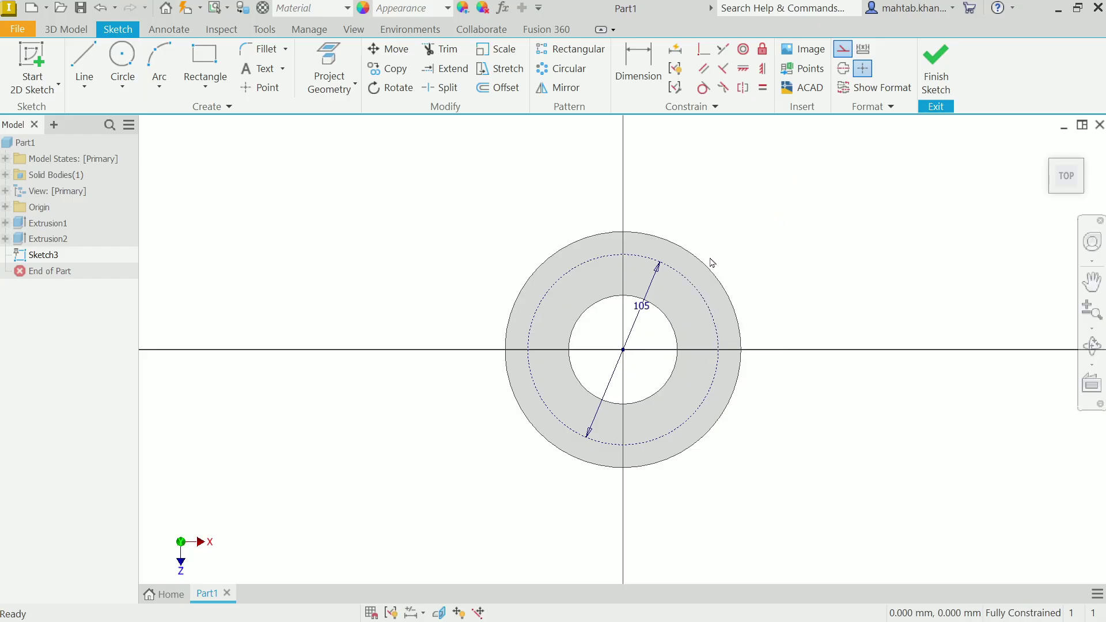
Abandon the stray line started at the centre and finish Sketch3.
click(87, 65)
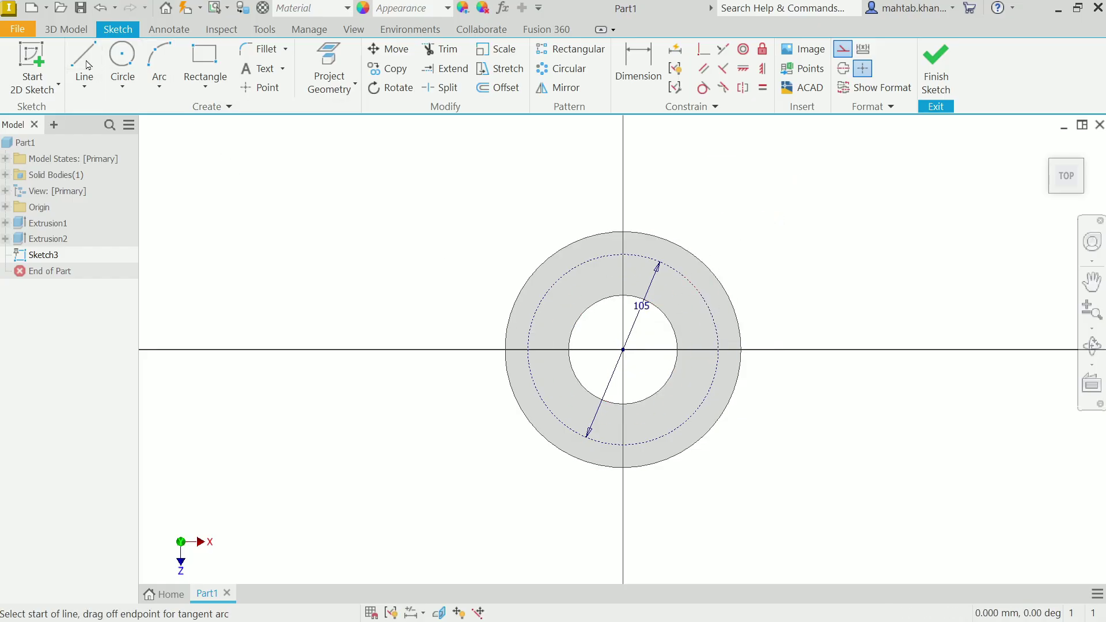
scroll(623, 351, up, 3)
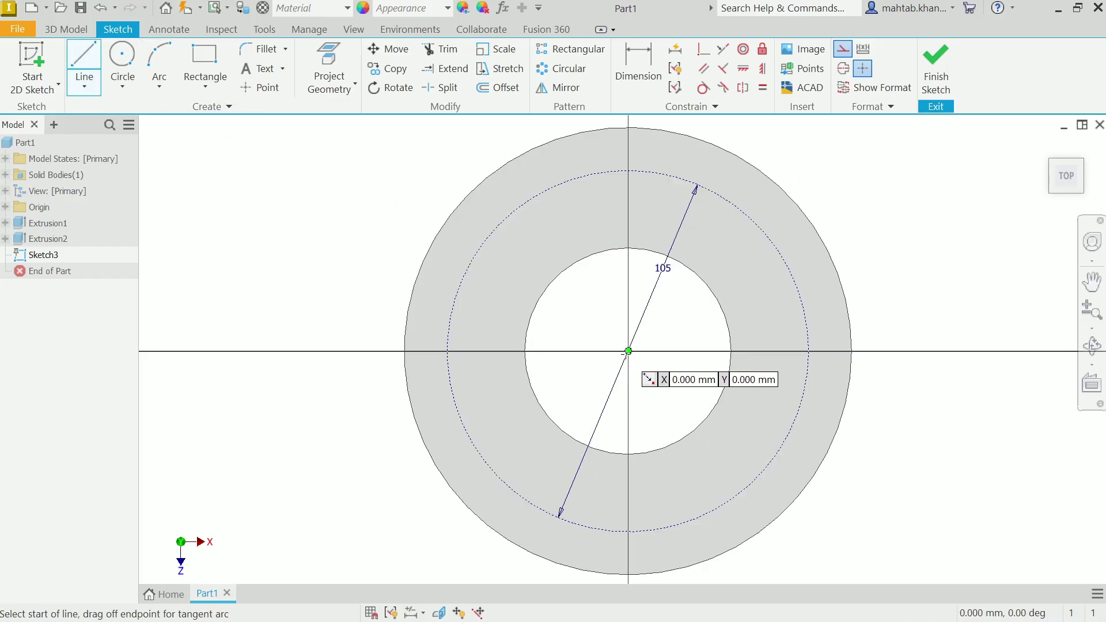
click(627, 351)
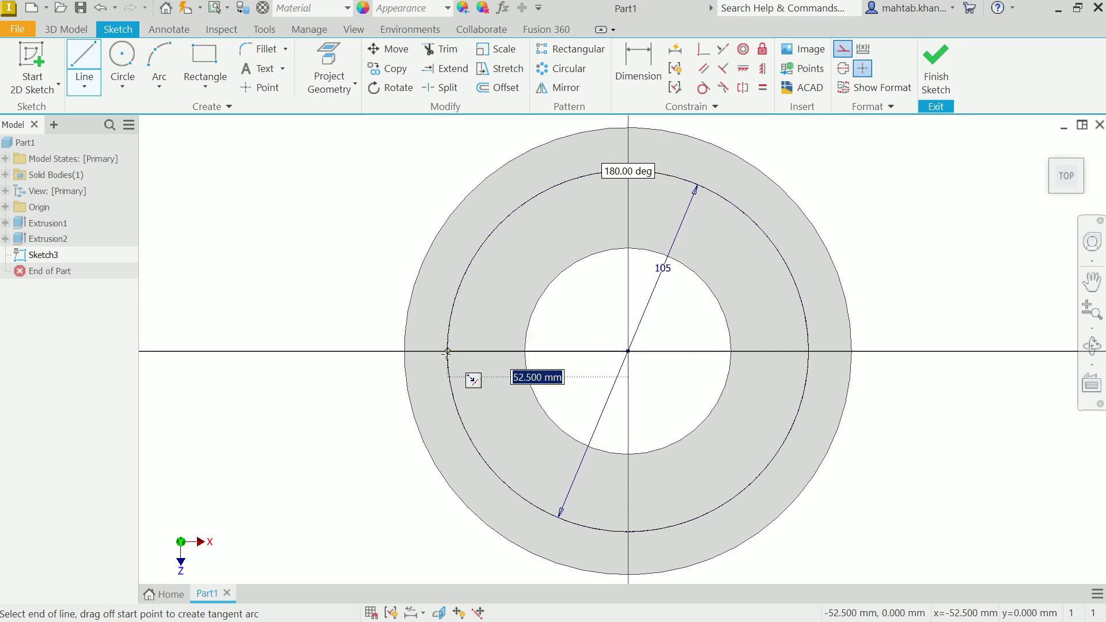
key(Escape)
right_click(364, 314)
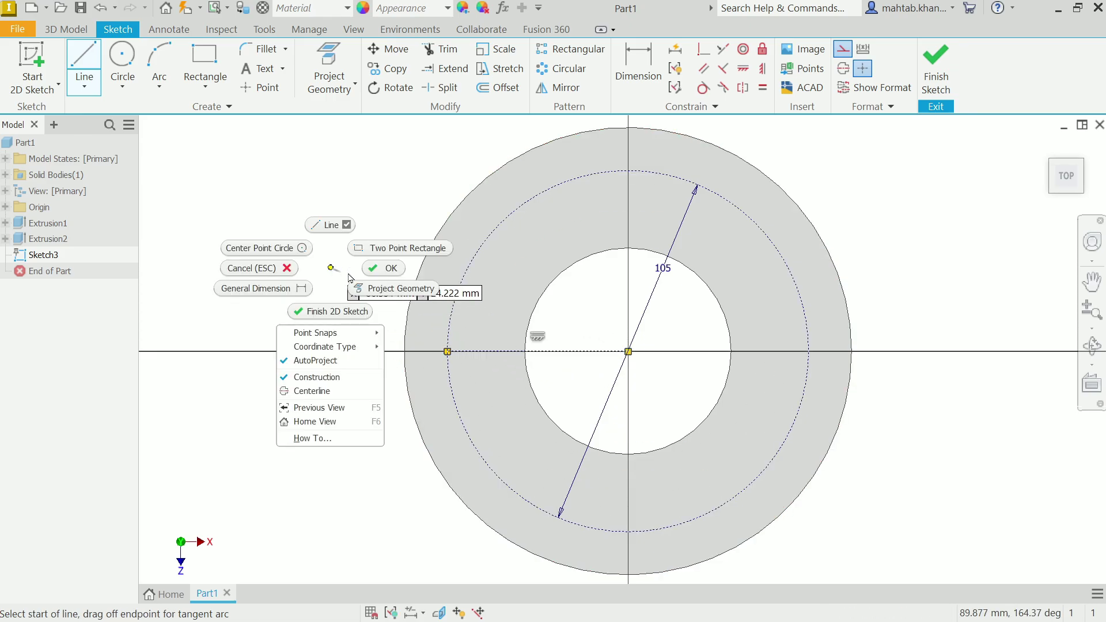
click(382, 267)
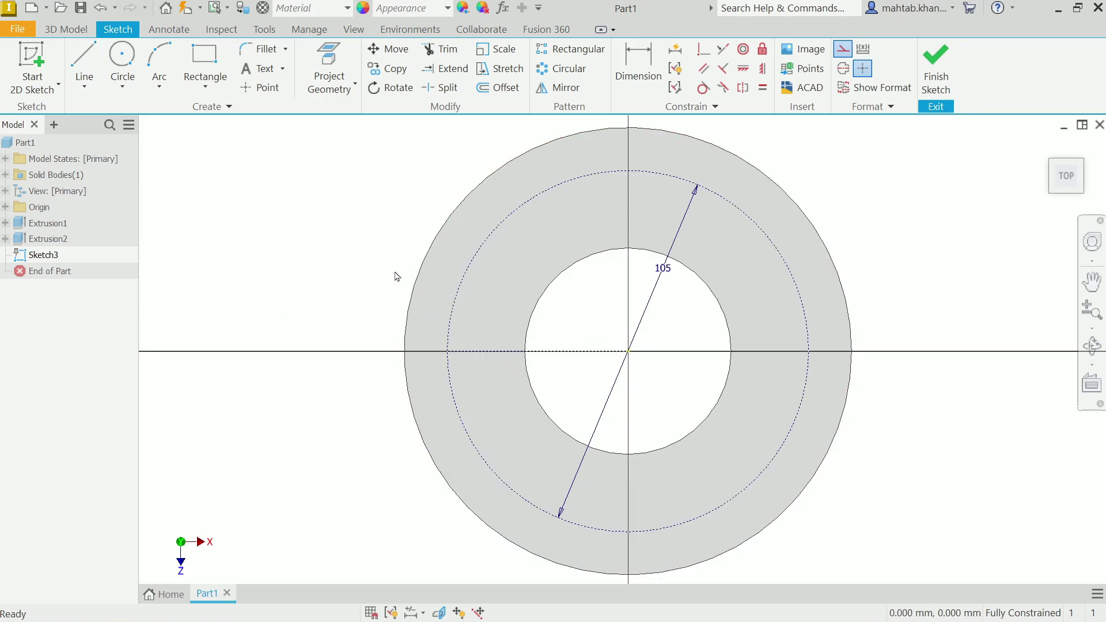
click(929, 82)
scroll(505, 137, up, 5)
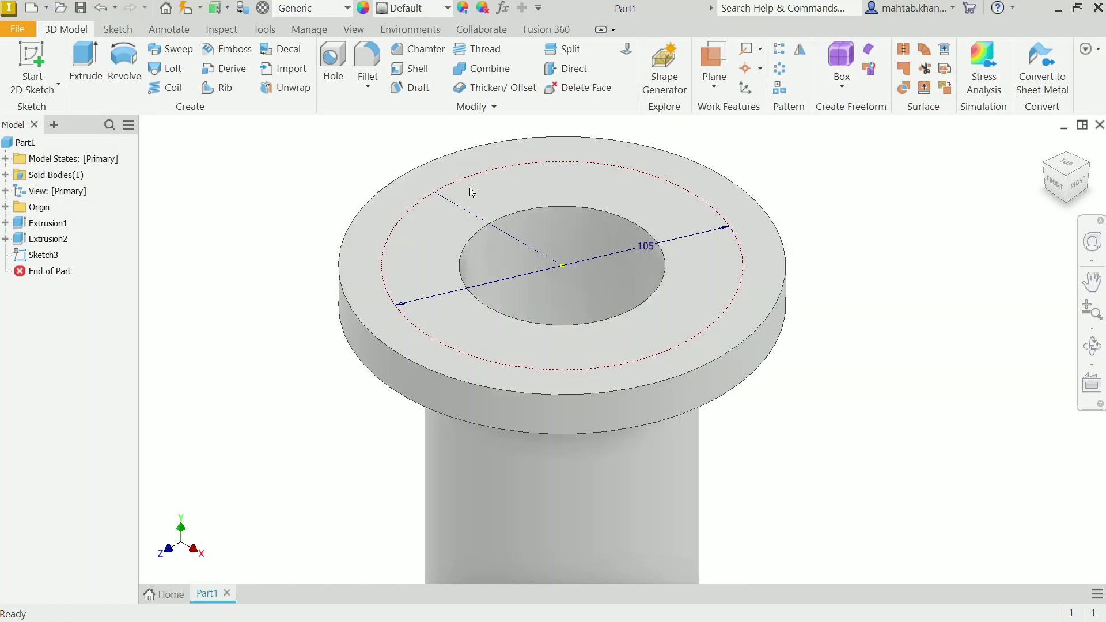
Place a 10 mm diameter, 14 mm deep hole on the 105 mm bolt circle.
click(334, 70)
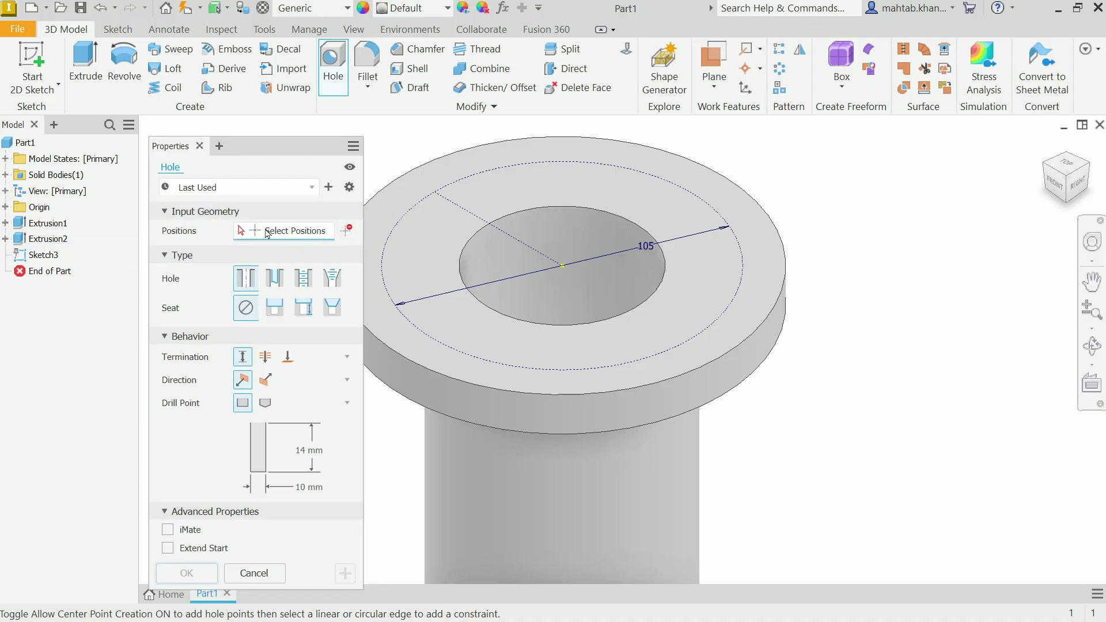
click(434, 193)
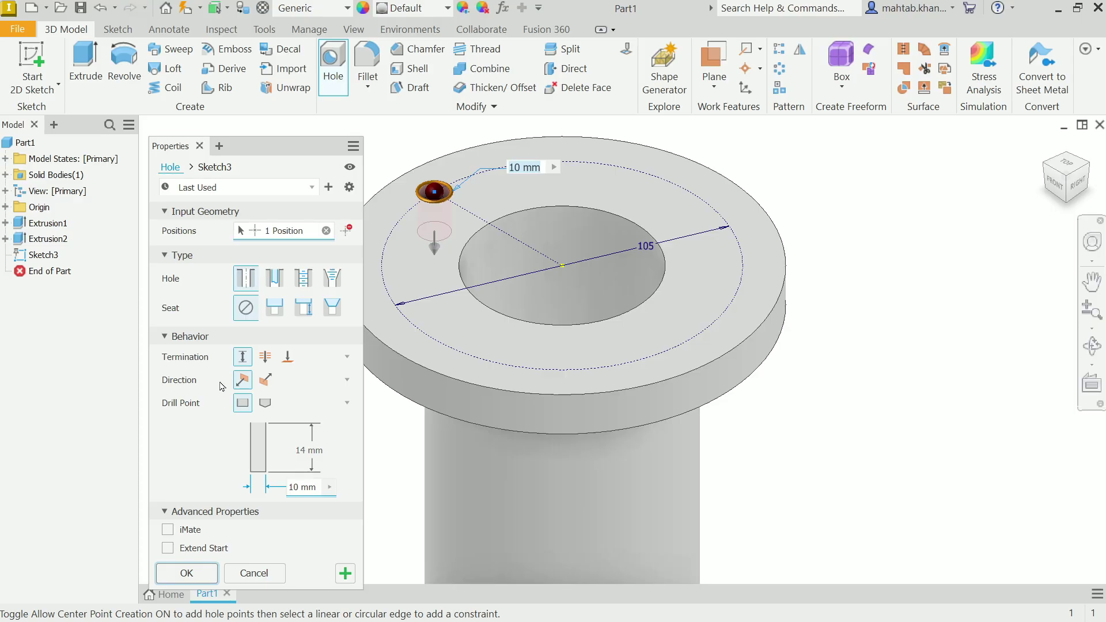
click(318, 451)
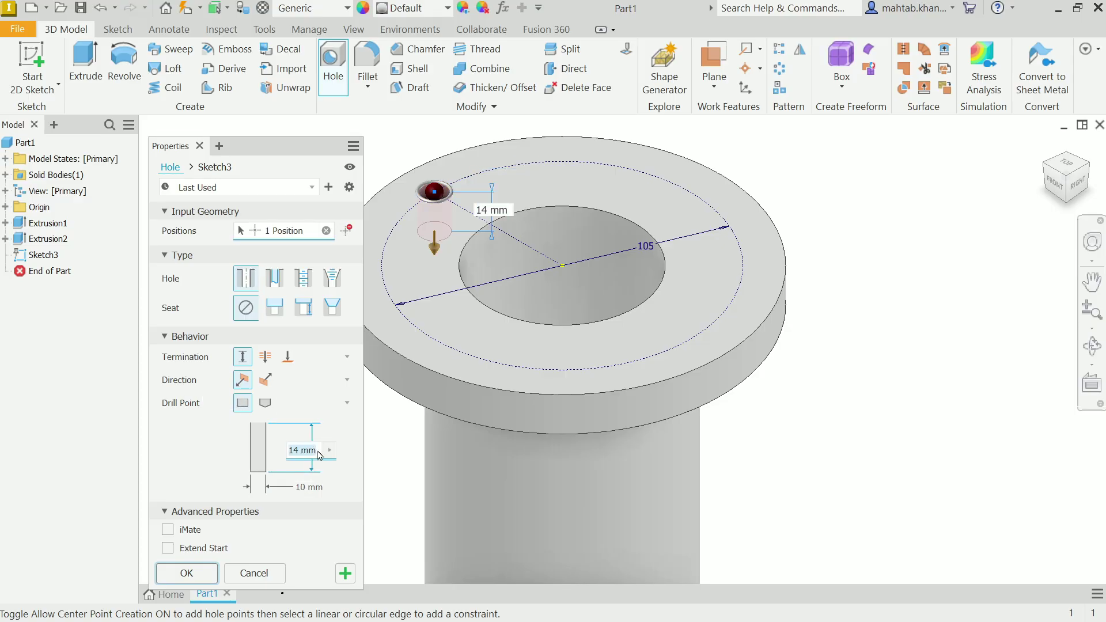
click(310, 488)
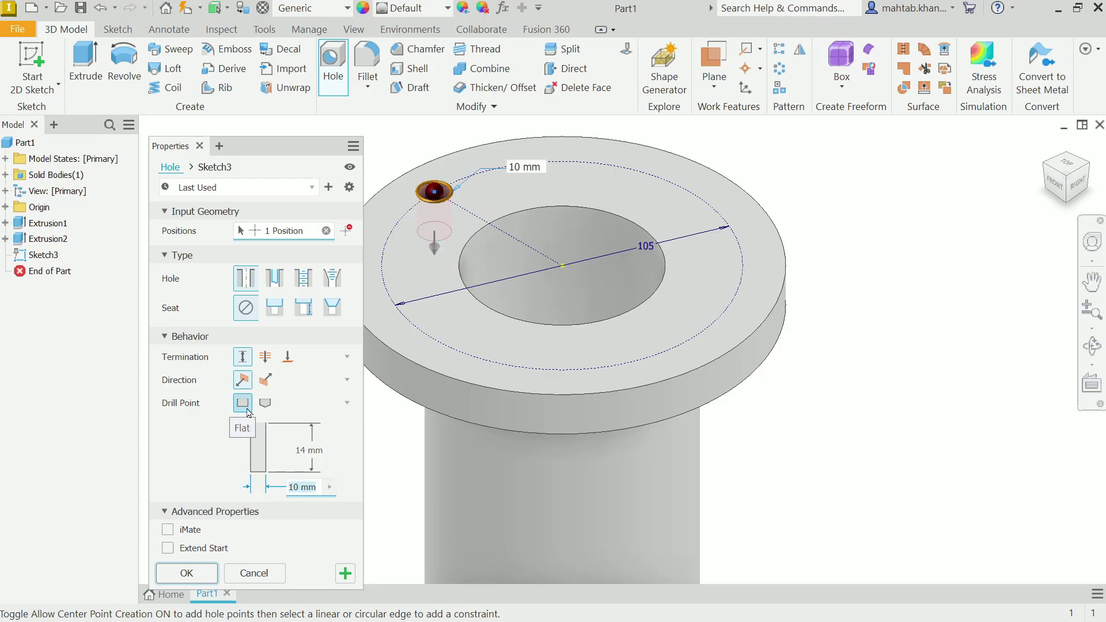
click(189, 573)
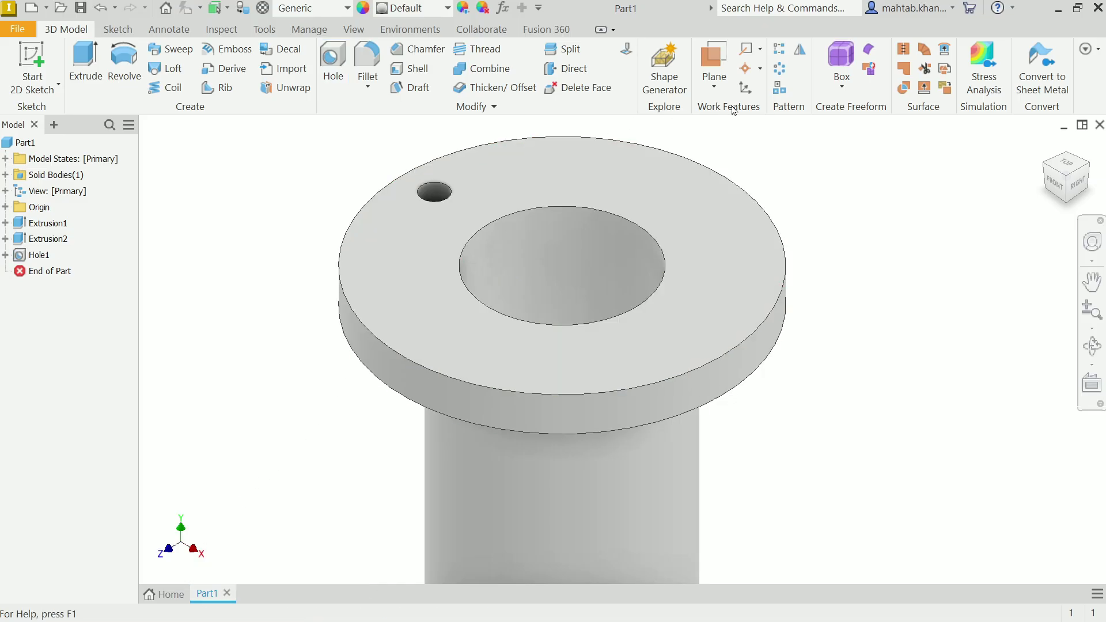
click(778, 70)
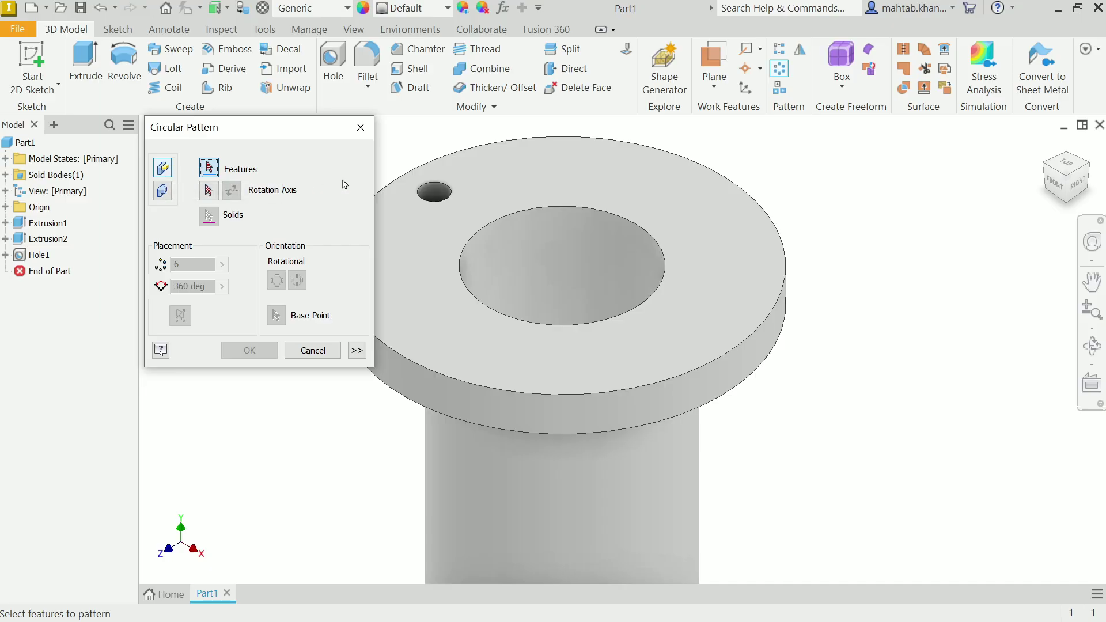
Pattern Hole1 four times over 360° about the flange's cylindrical face.
click(36, 259)
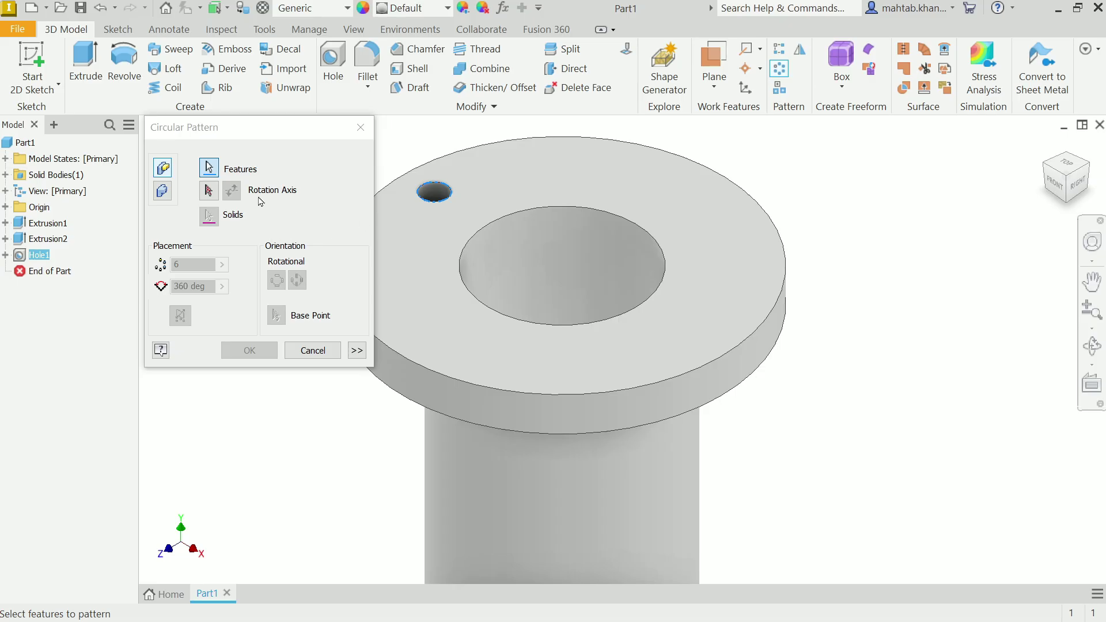
click(210, 195)
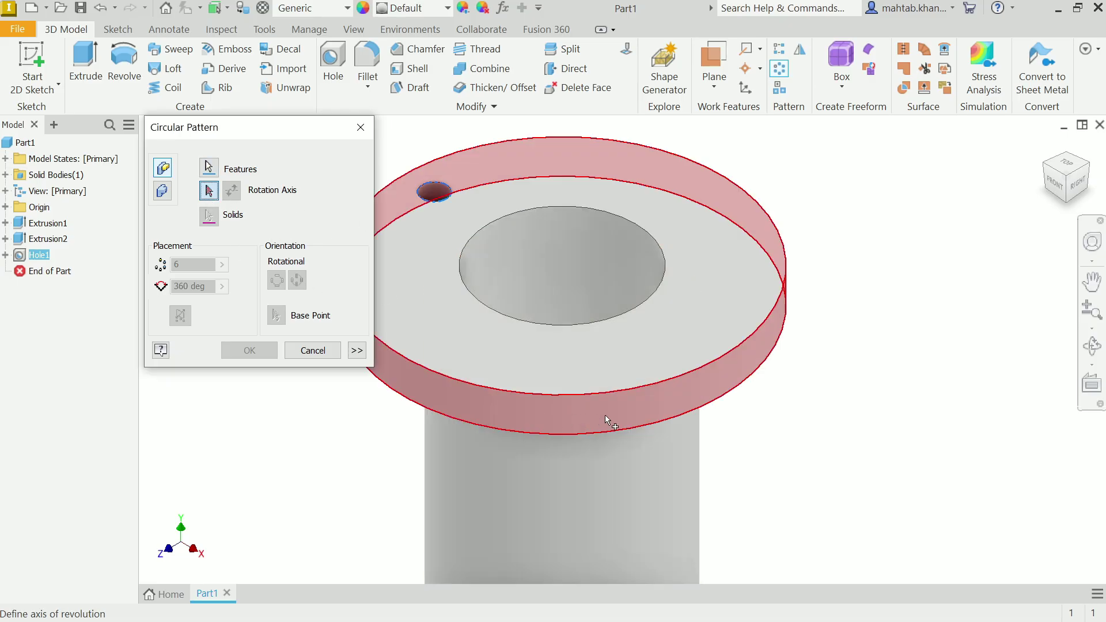
click(623, 405)
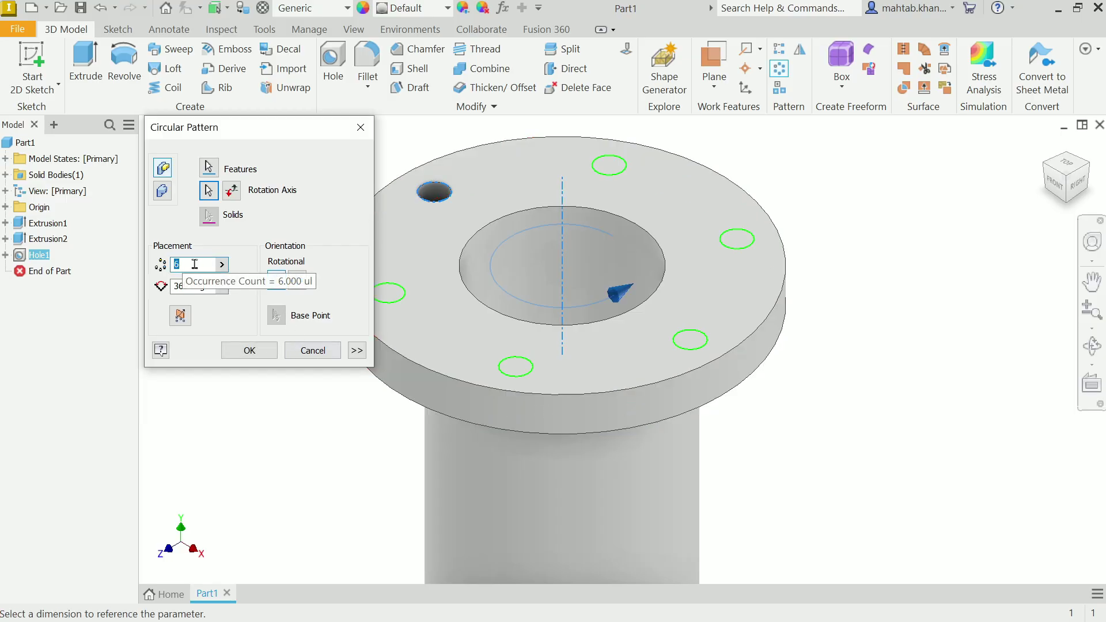
text(4)
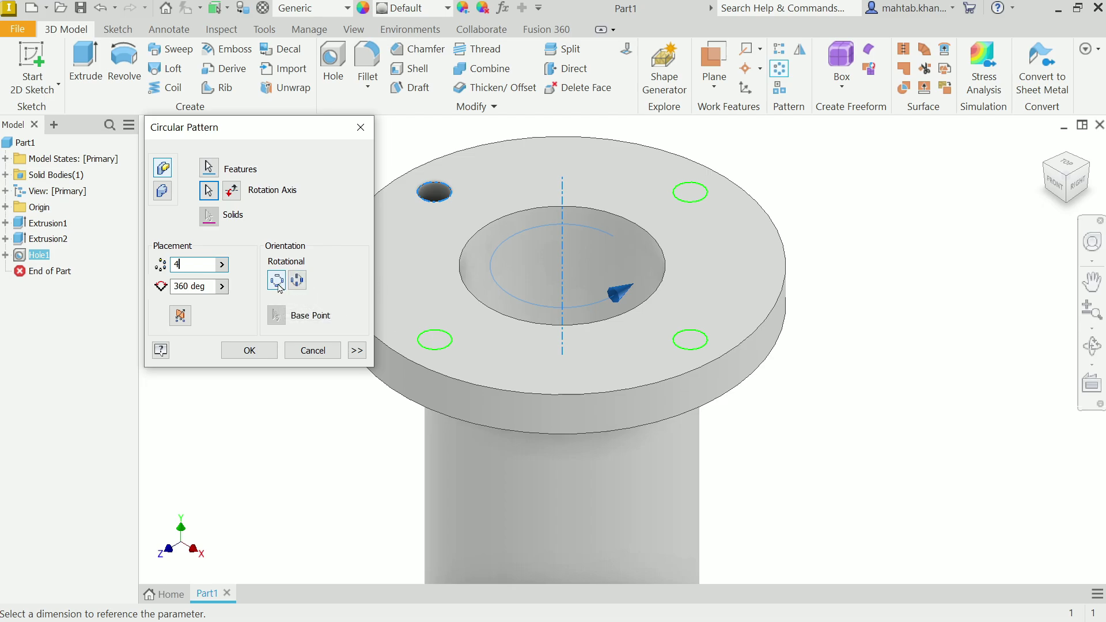
click(250, 351)
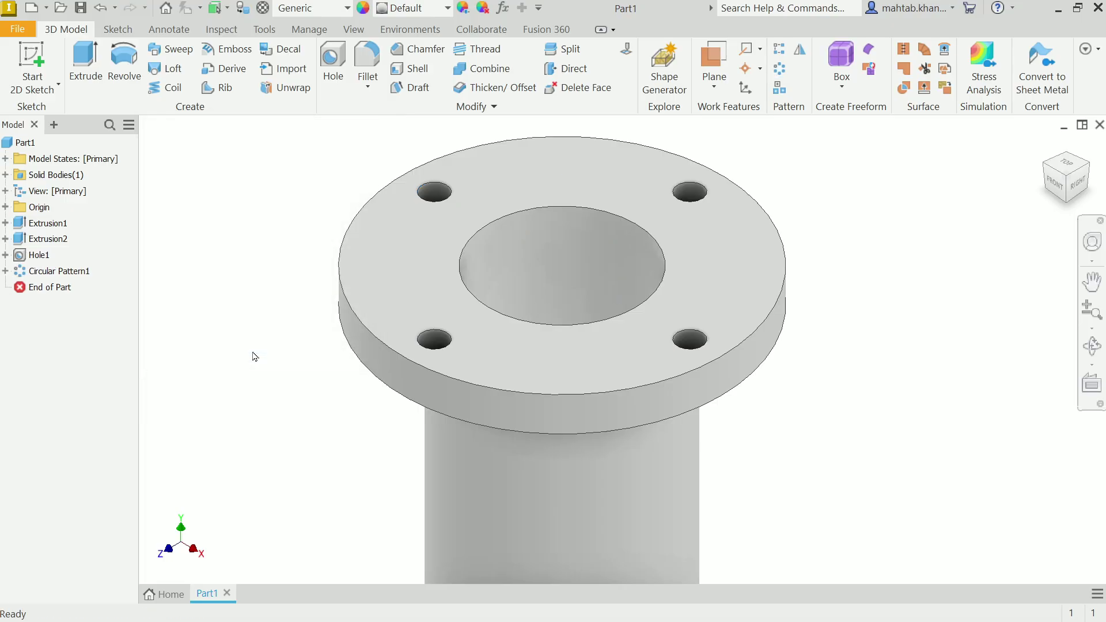
scroll(565, 263, down, 3)
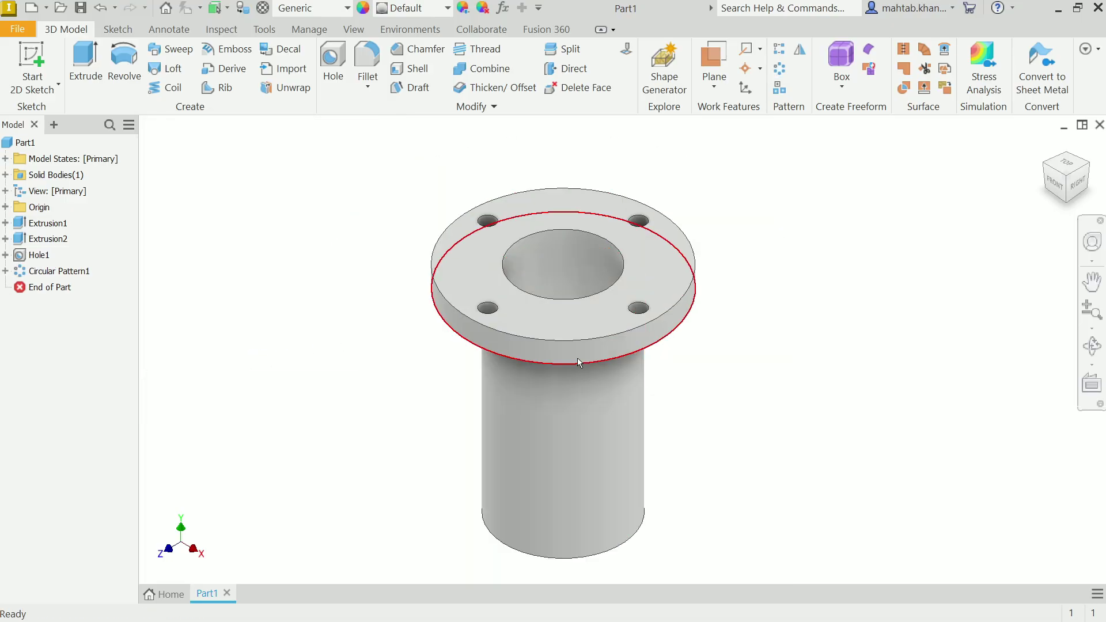
Create a work plane offset 135/2 mm from the pipe's bottom face.
click(714, 81)
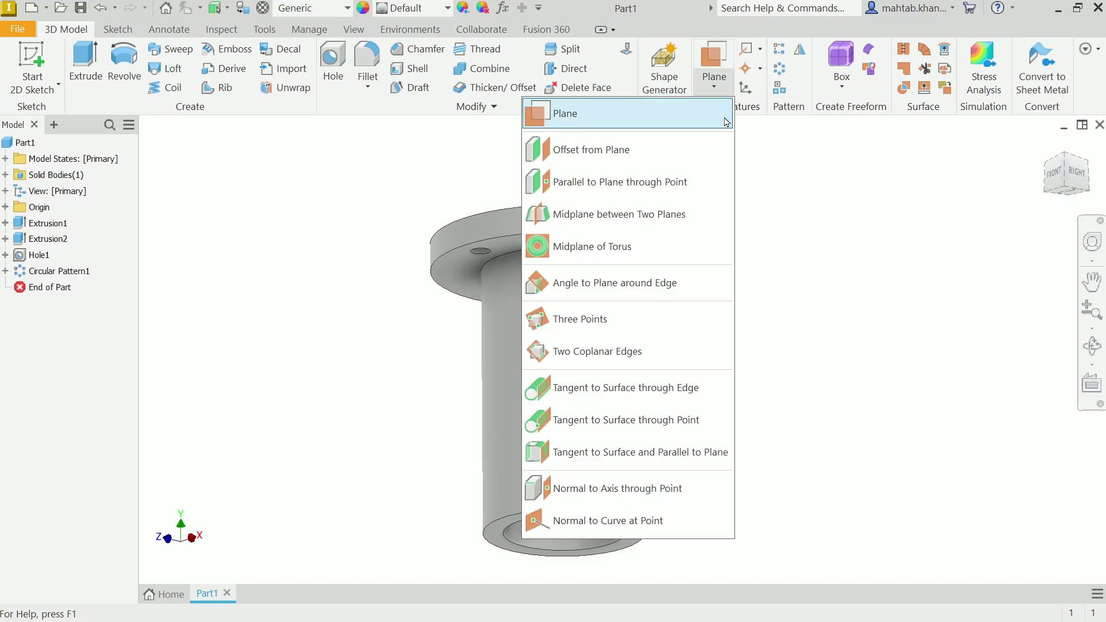
click(636, 150)
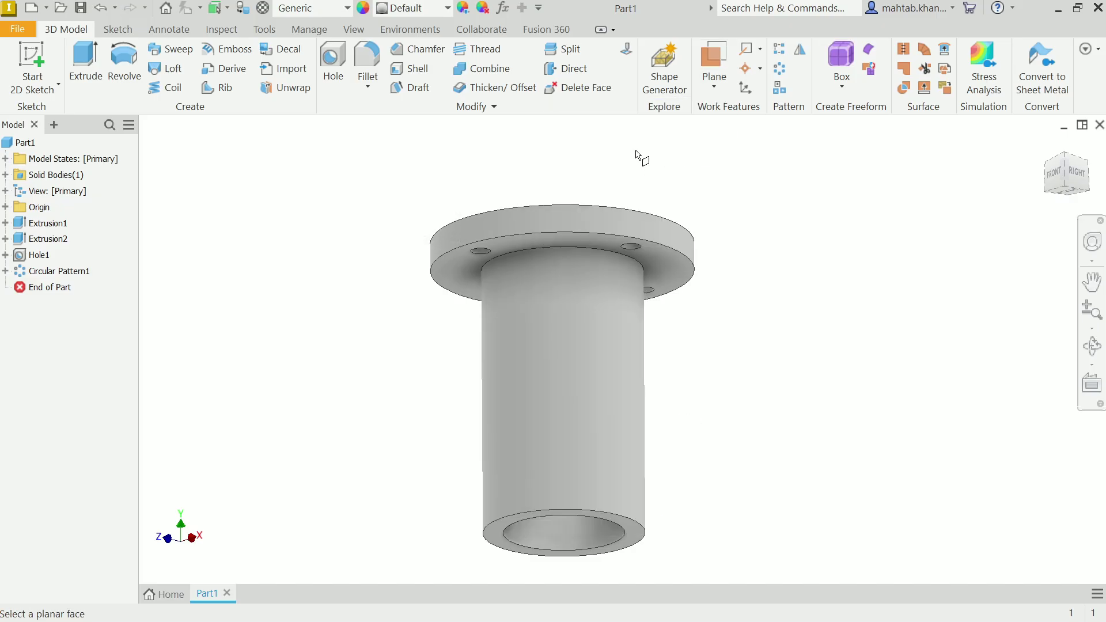
click(637, 541)
drag(617, 535, 568, 537)
text(135/2)
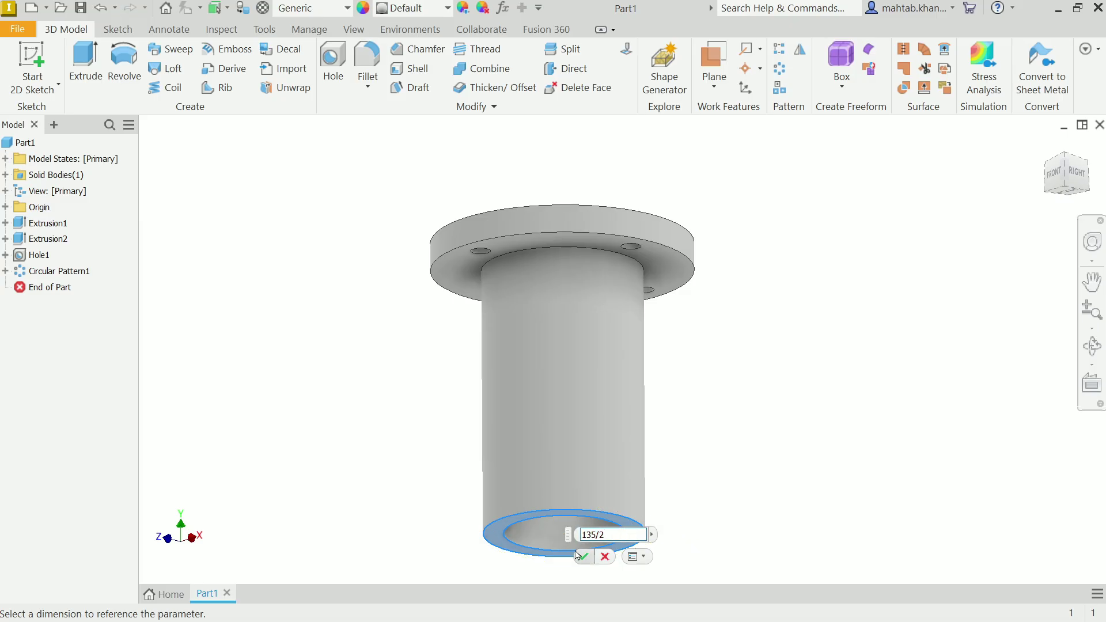
click(584, 557)
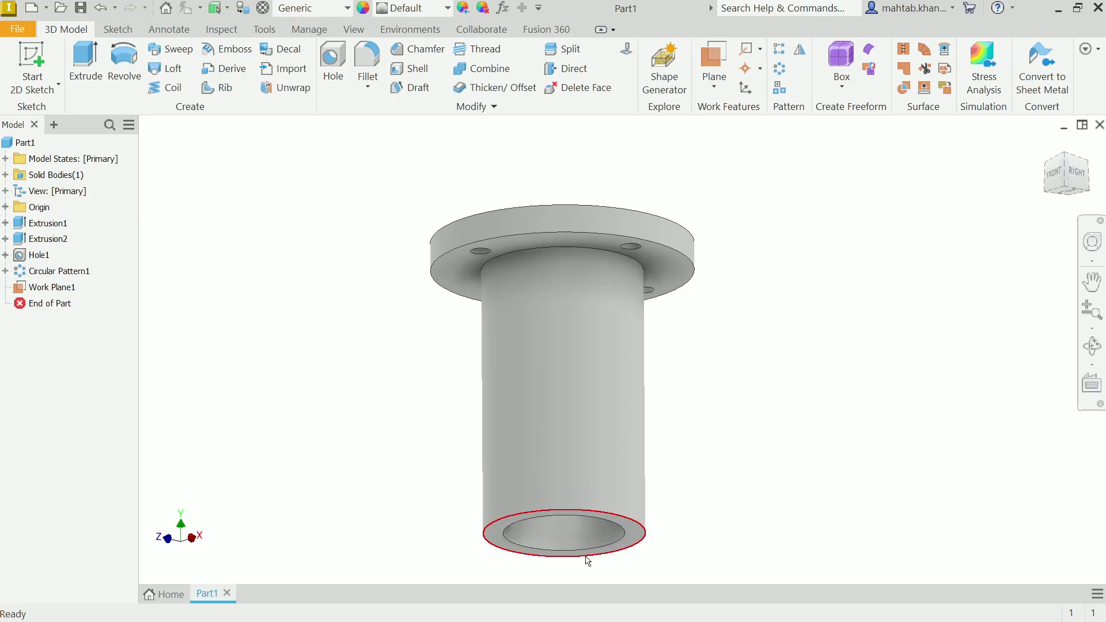
Change Work Plane1's offset to -135/2 mm so it crosses the pipe at mid-height.
click(52, 287)
scroll(385, 329, down, 2)
scroll(385, 329, down, 2)
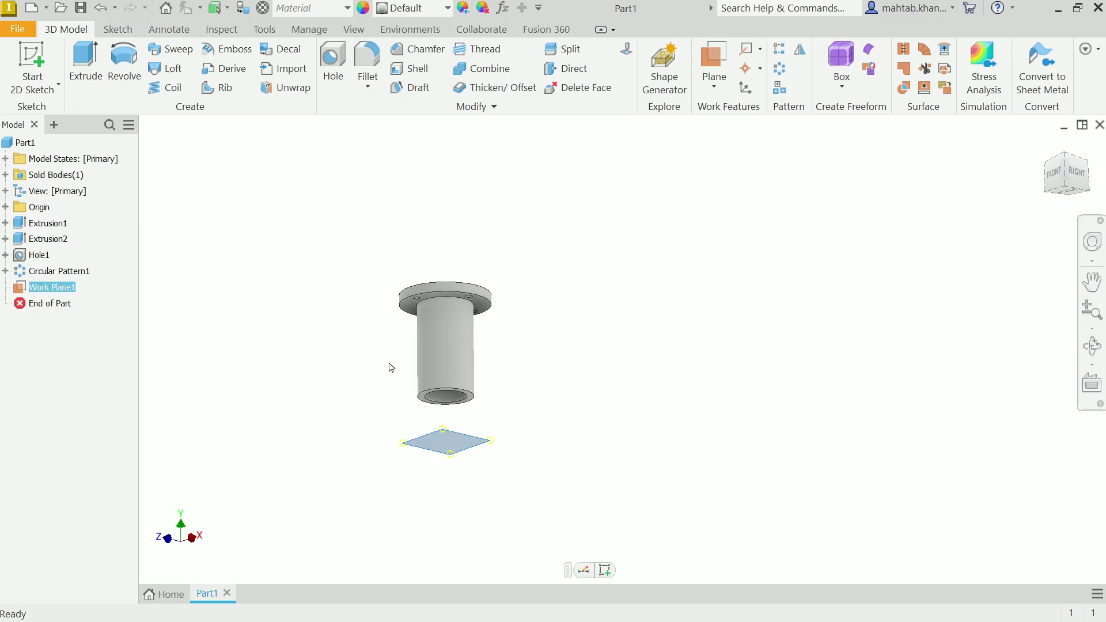
scroll(409, 402, up, 3)
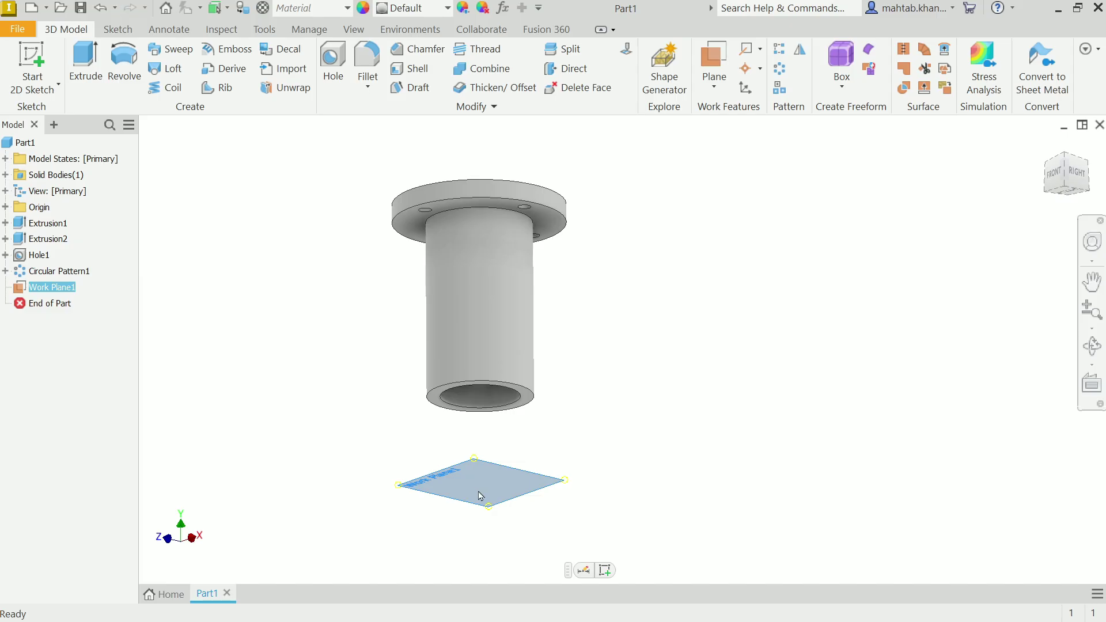
right_click(71, 285)
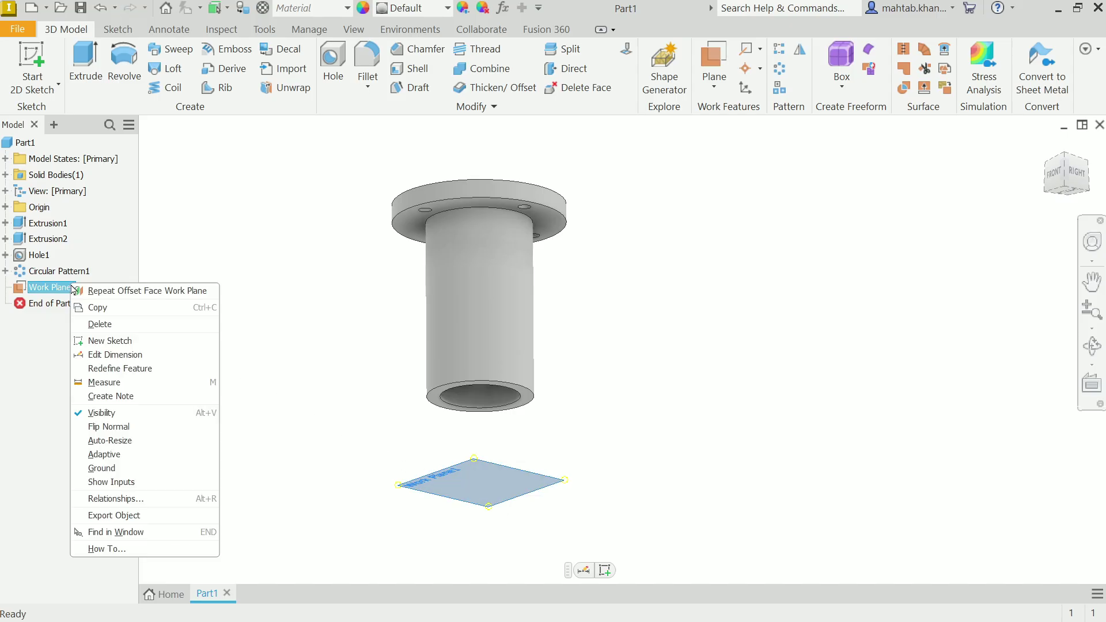
click(117, 355)
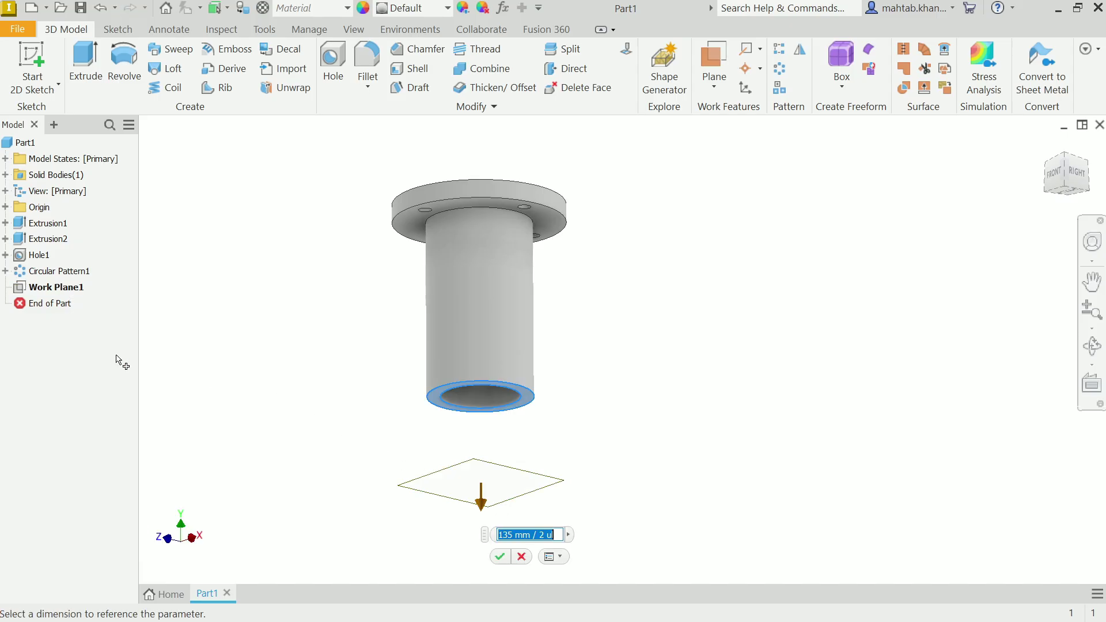
click(499, 535)
text(-)
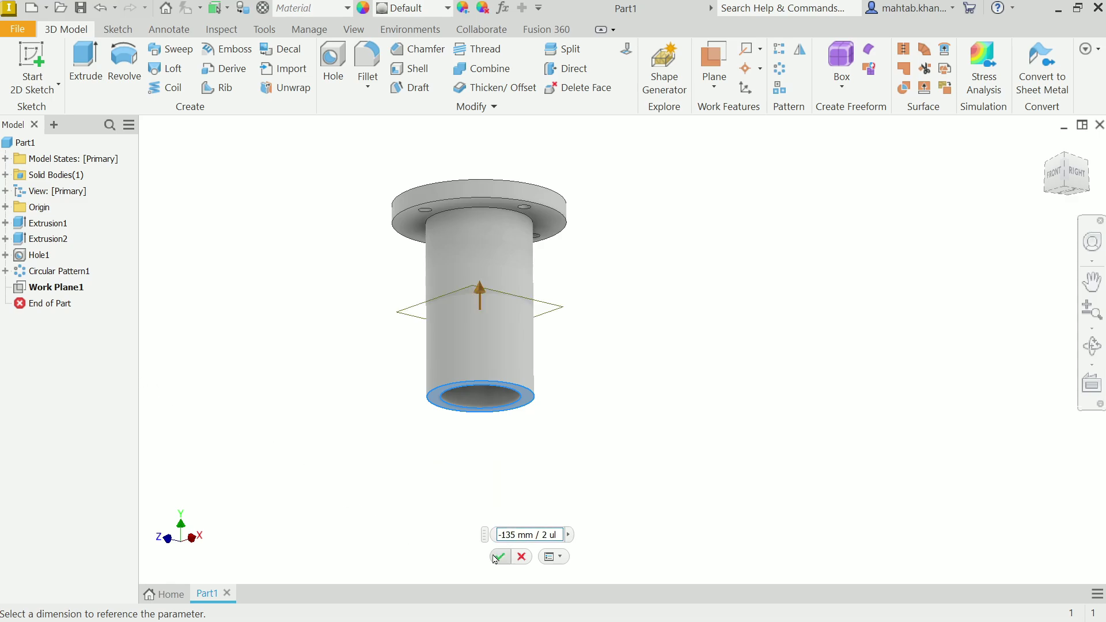
click(499, 557)
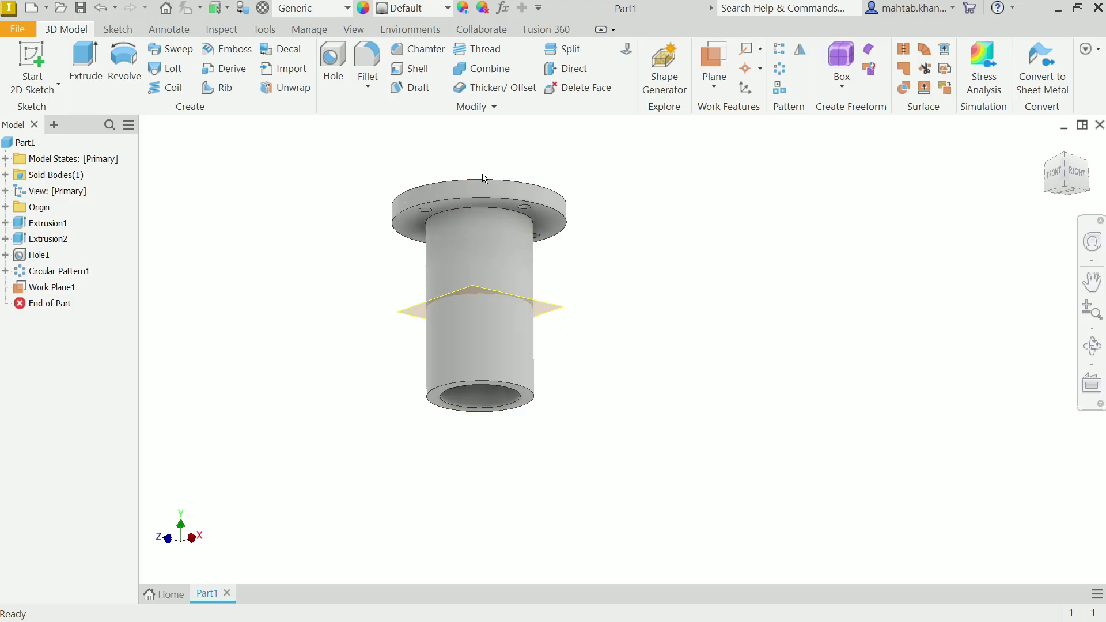
drag(636, 177, 630, 217)
key(Escape)
key(F6)
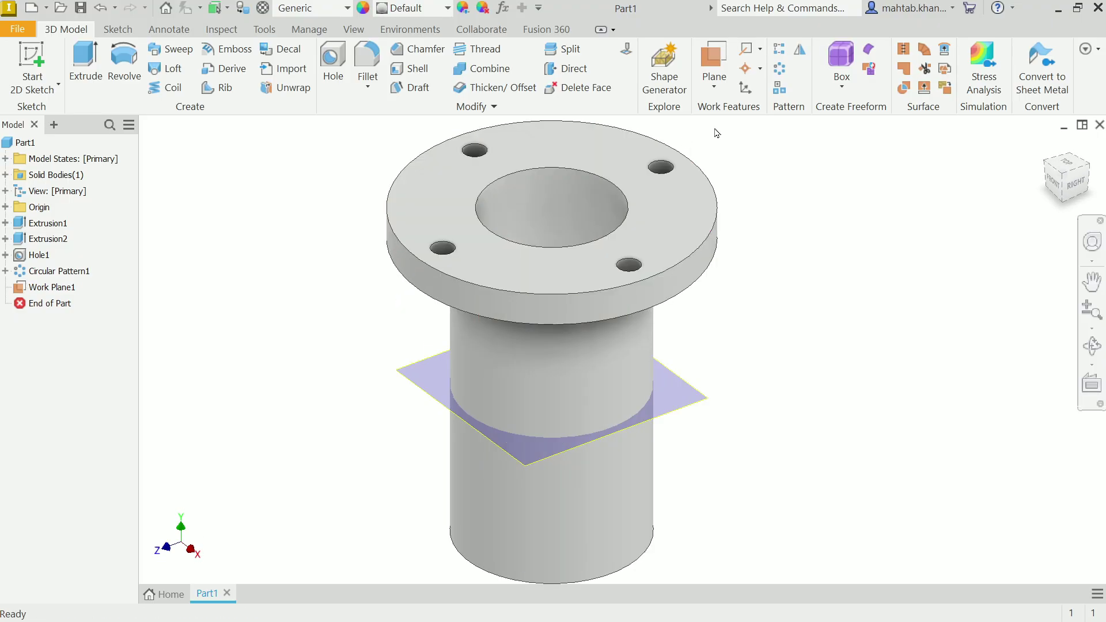
click(800, 50)
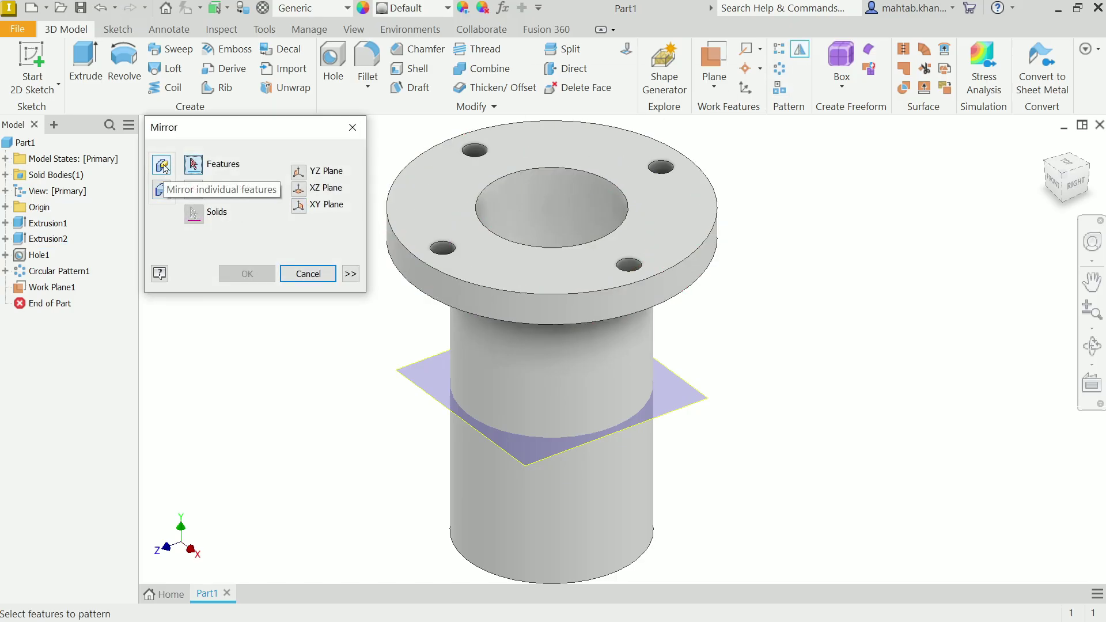
Mirror the bolt-hole pattern and top flange (Circular Pattern1, Extrusion2) about Work Plane1.
click(38, 257)
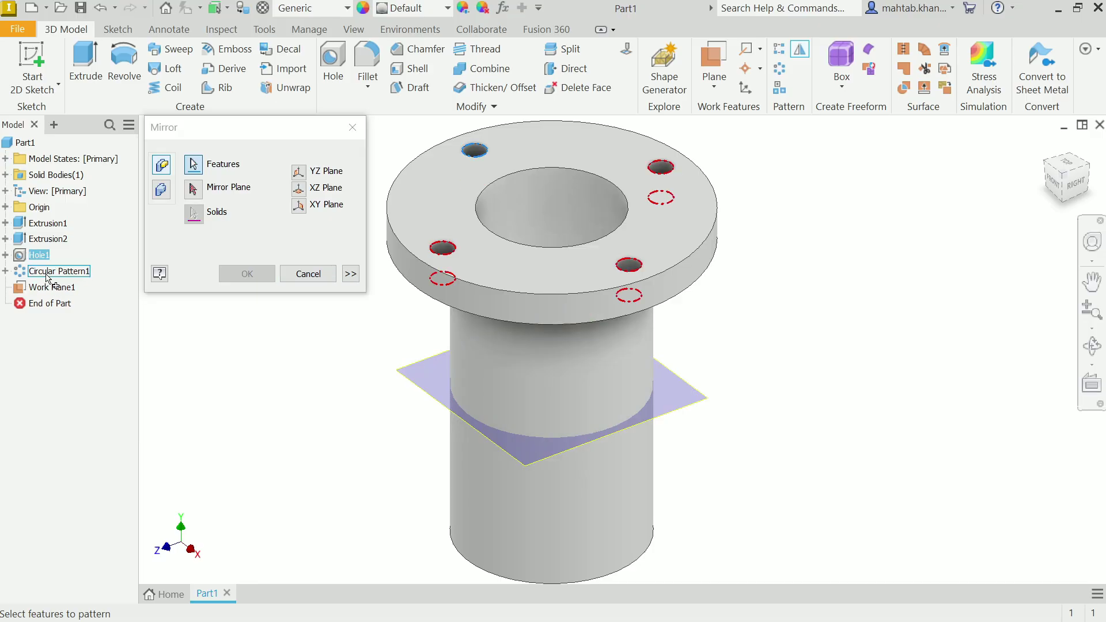
click(49, 274)
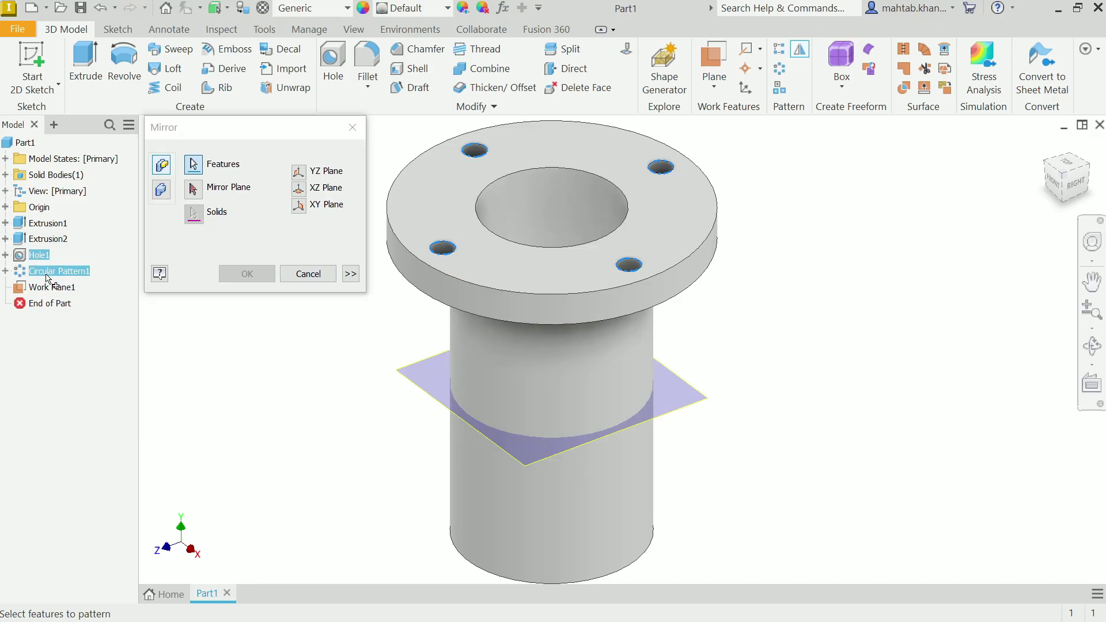
click(49, 243)
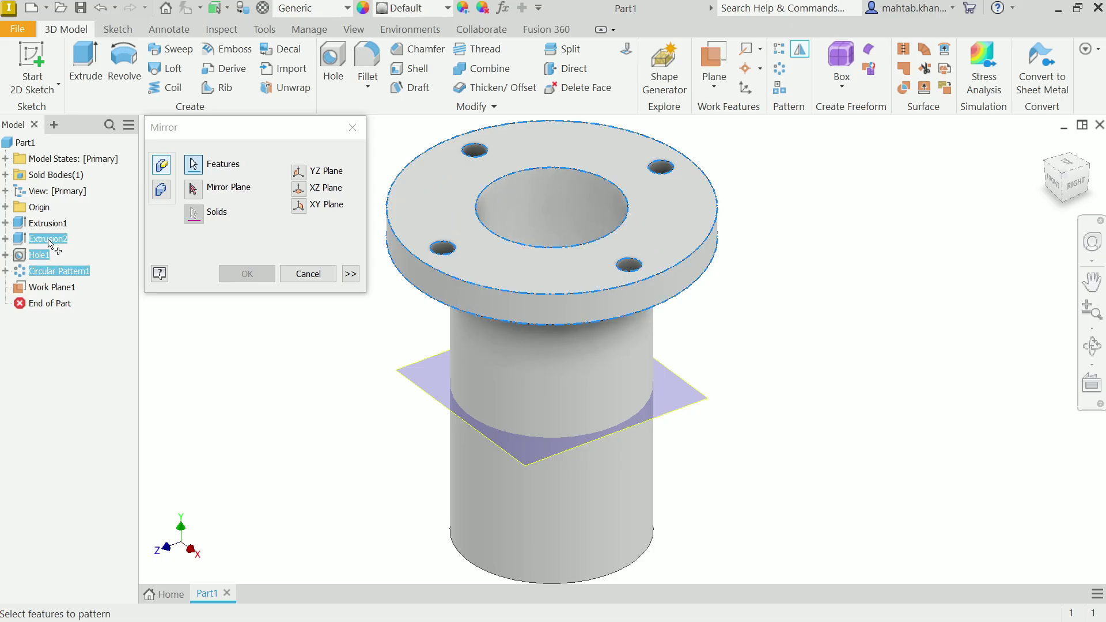
click(194, 190)
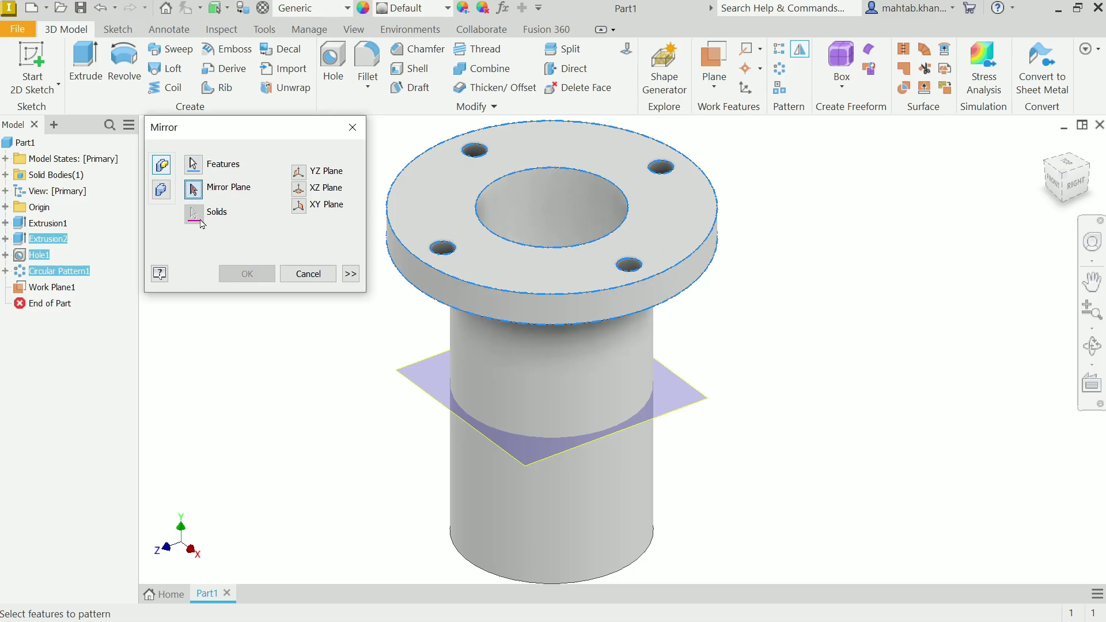
click(424, 396)
scroll(603, 401, down, 4)
scroll(596, 405, up, 2)
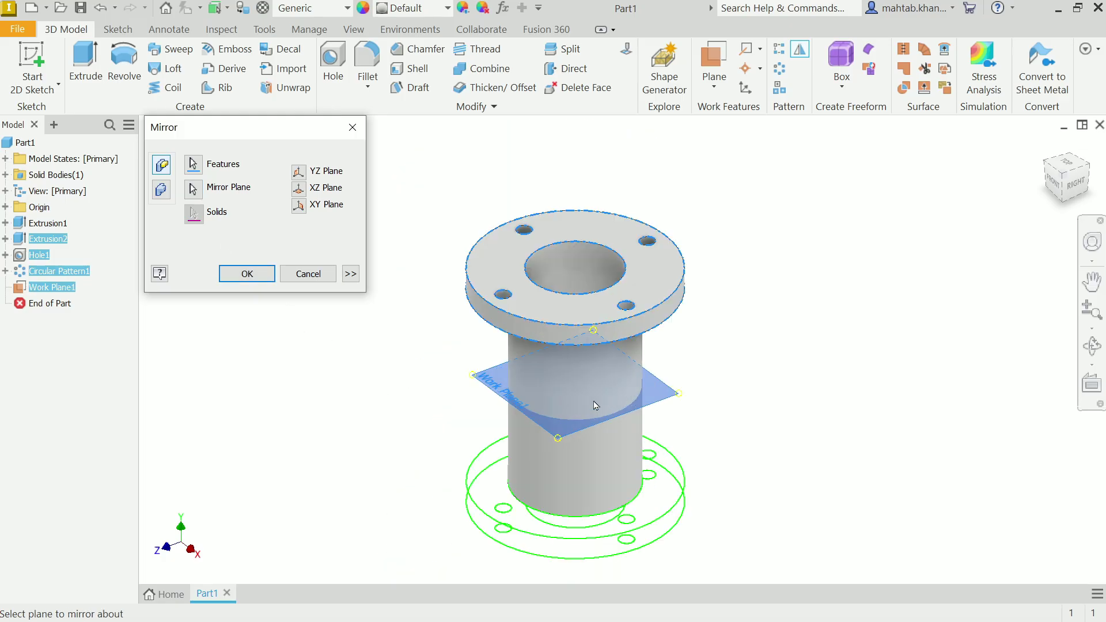
click(246, 277)
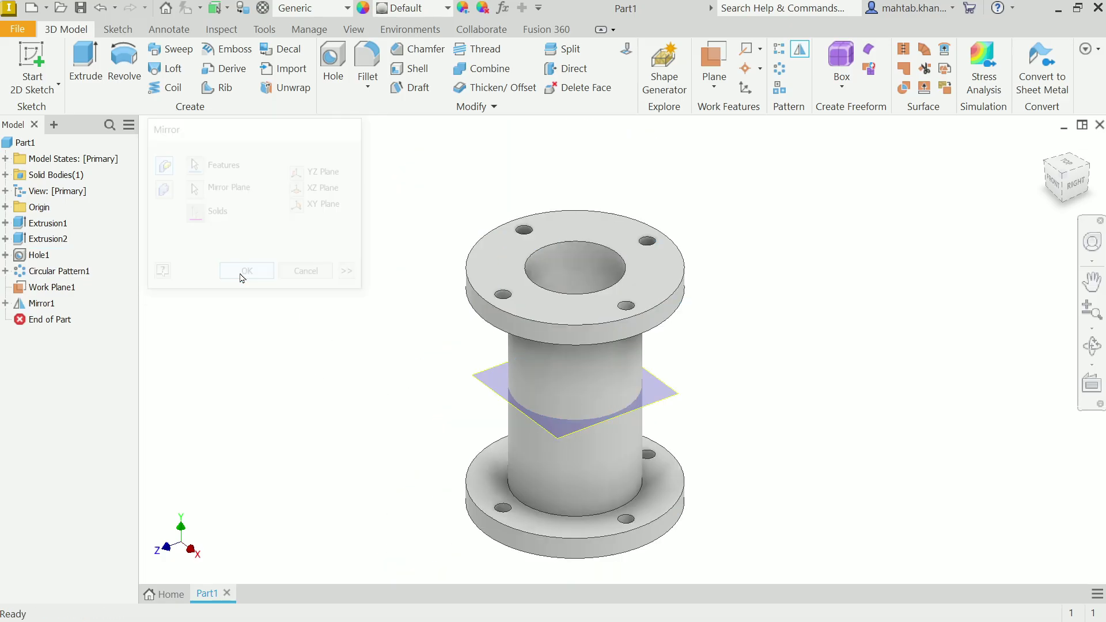
Check both flanges, hide Work Plane1, then bring the Exercise 20 reference drawing forward.
shift+middle_drag(764, 419, 728, 434)
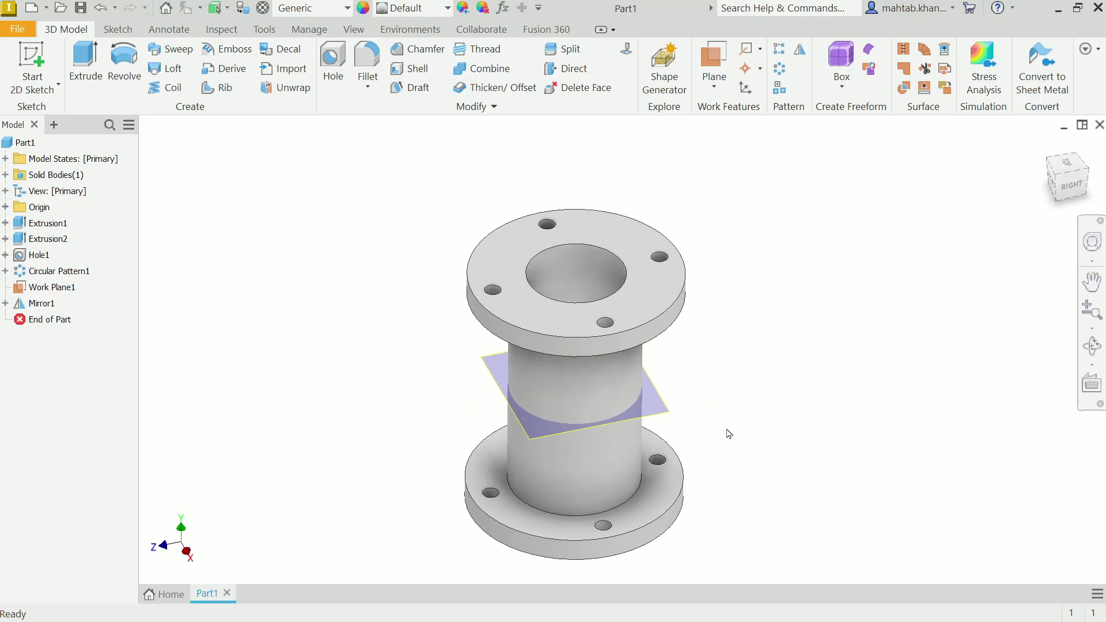
right_click(668, 414)
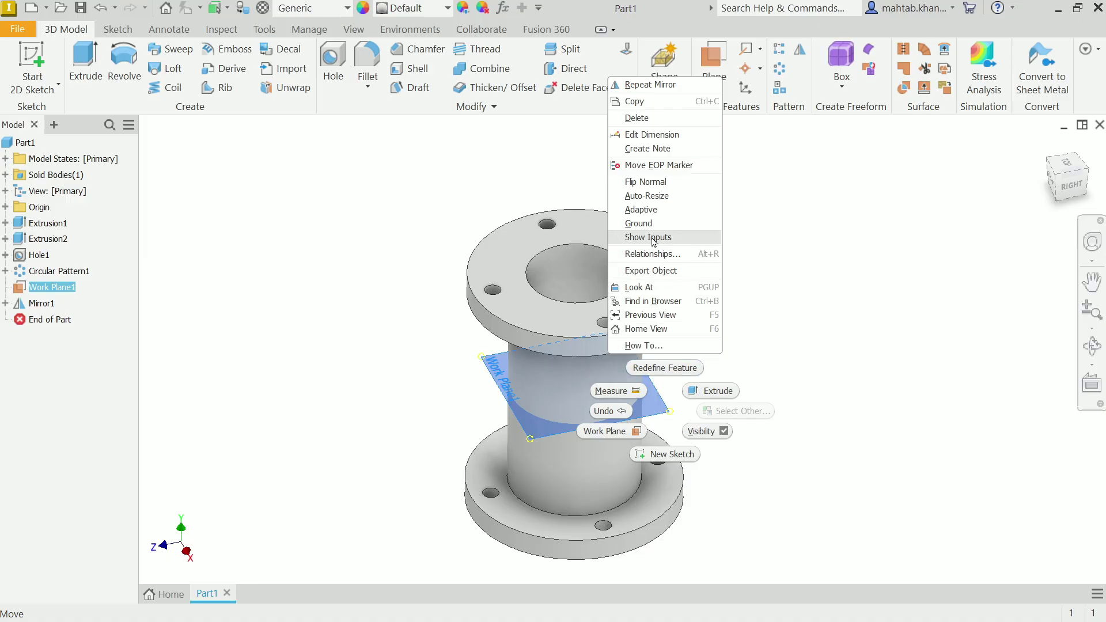
key(Escape)
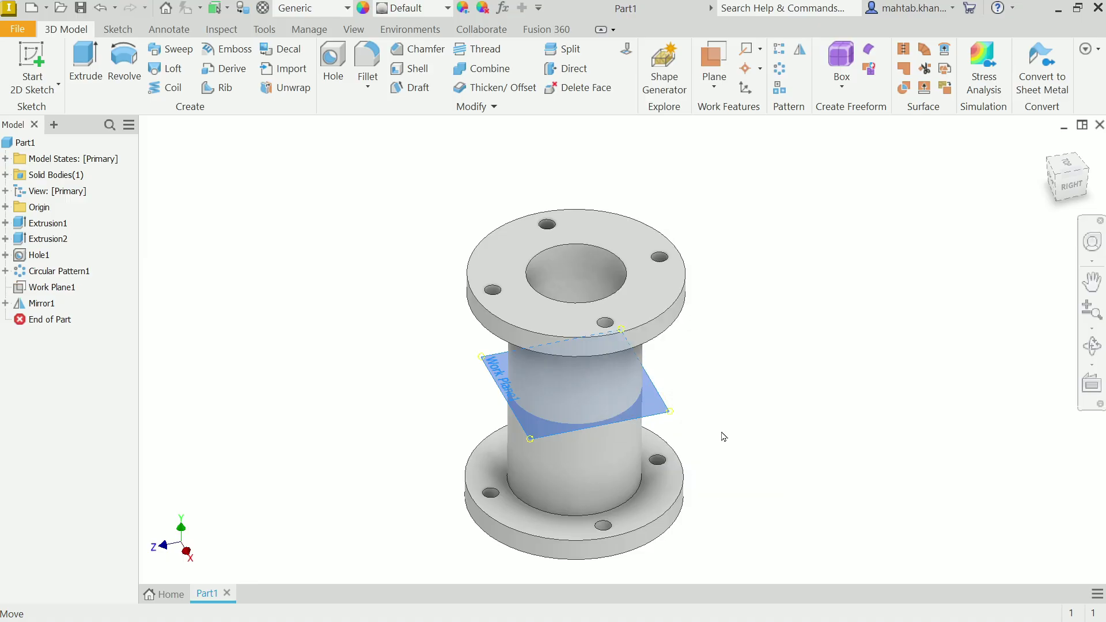
key(alt+v)
key(alt+Tab)
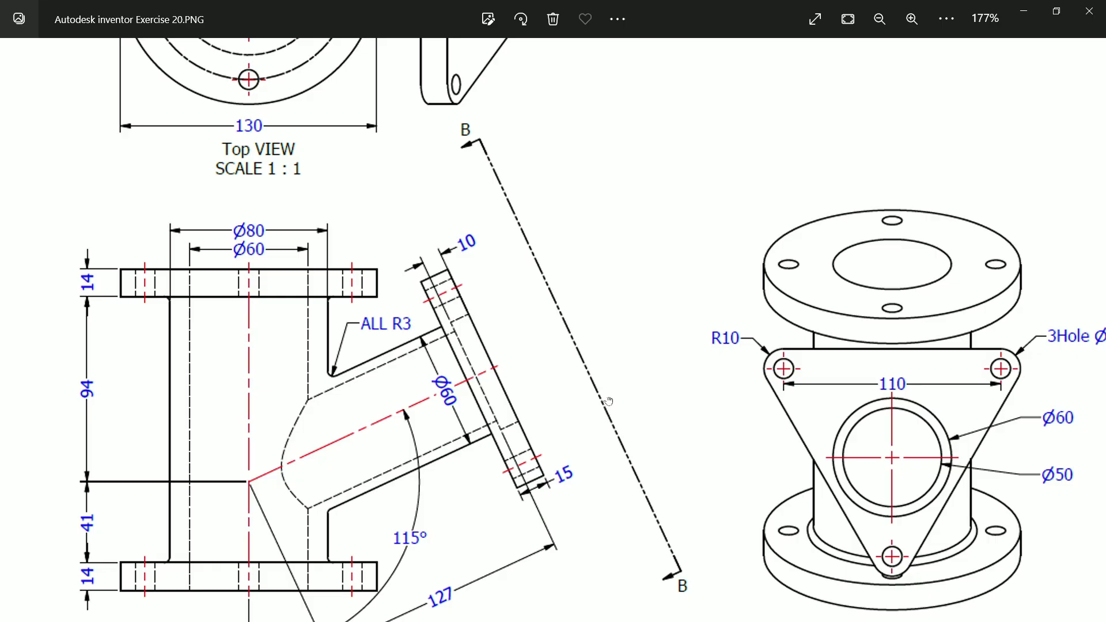
drag(606, 406, 641, 319)
Check the drawing's 115° branch and 127 length dimensions, then minimize Photos.
drag(420, 411, 436, 369)
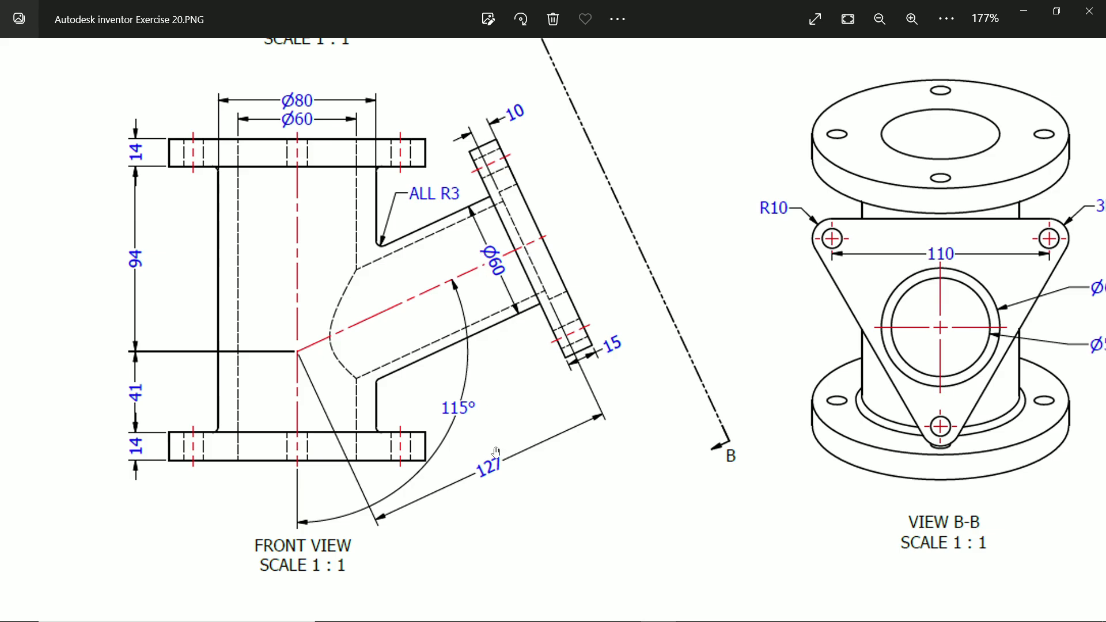
click(1026, 16)
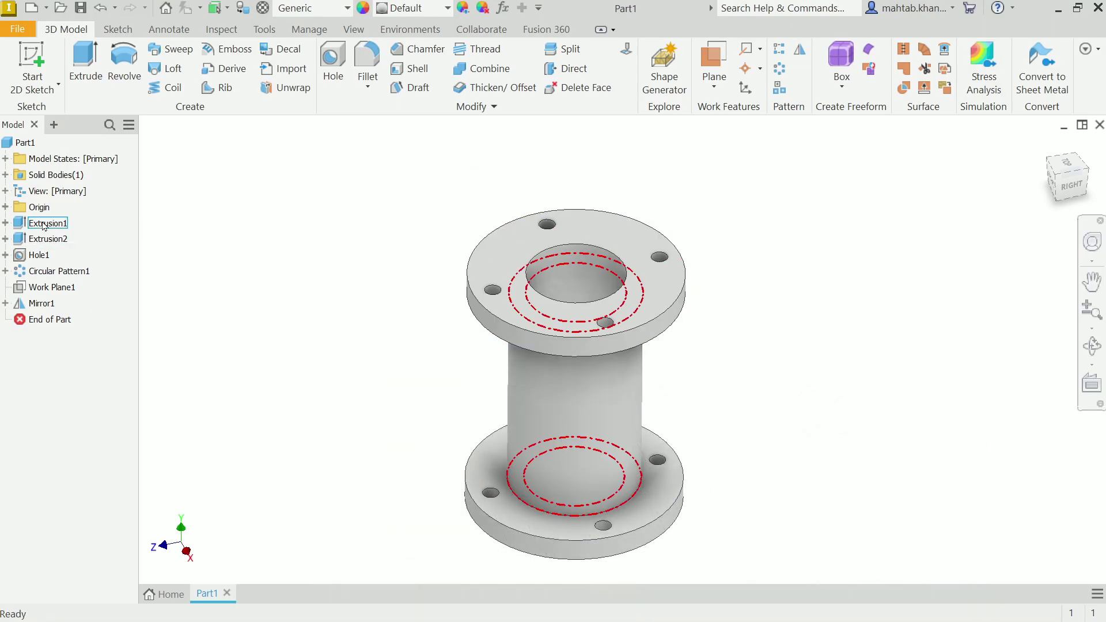
Create a new 2D sketch on the origin XY Plane.
click(5, 207)
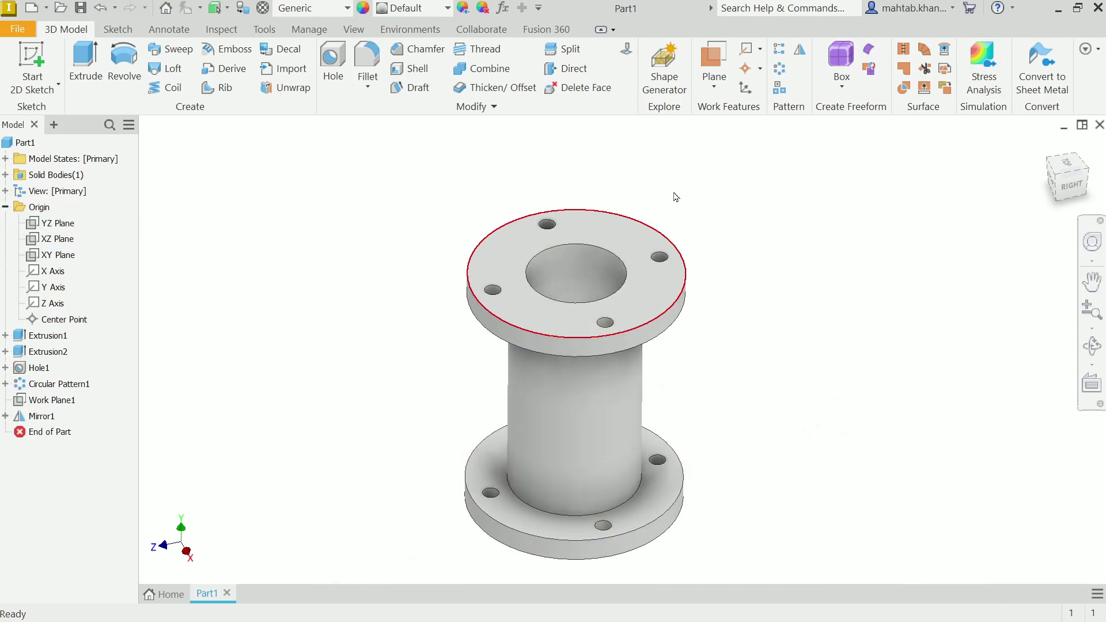
click(1045, 146)
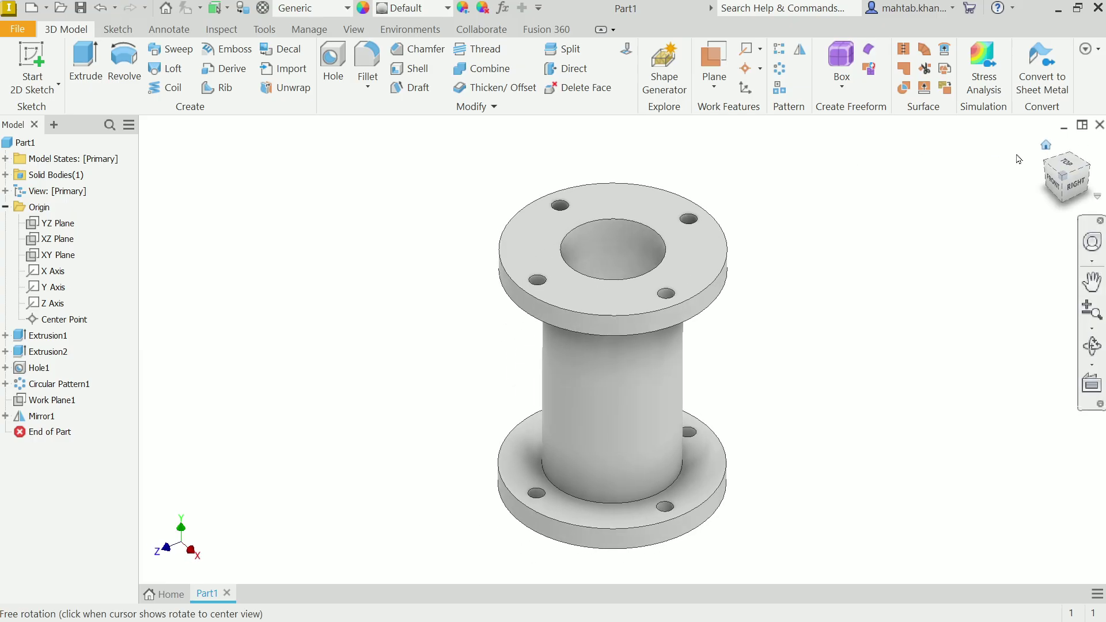
click(56, 255)
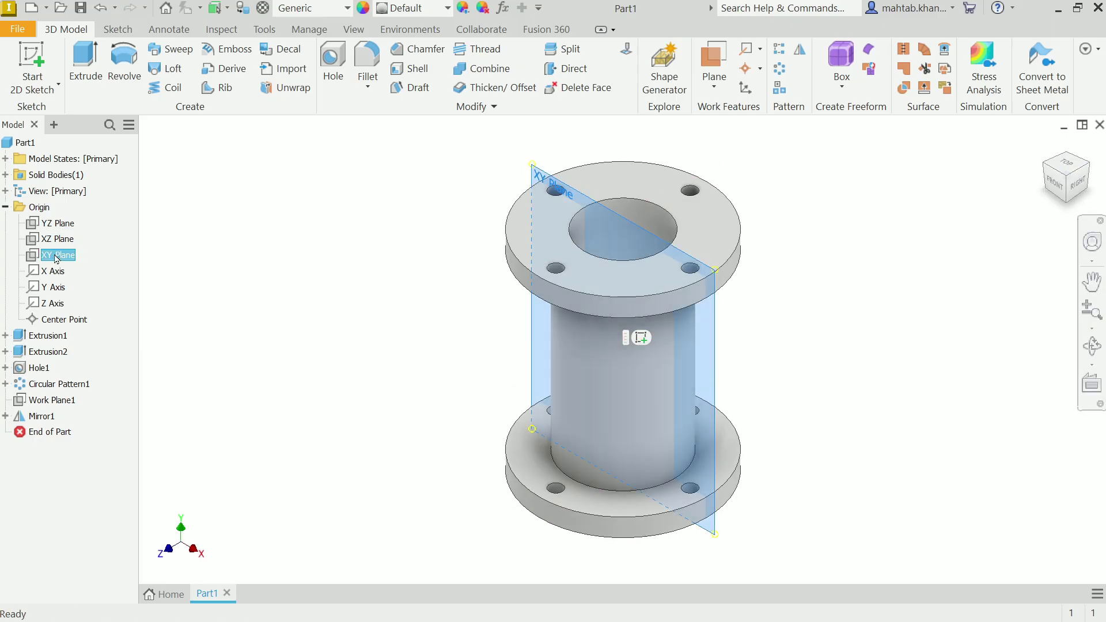
click(642, 338)
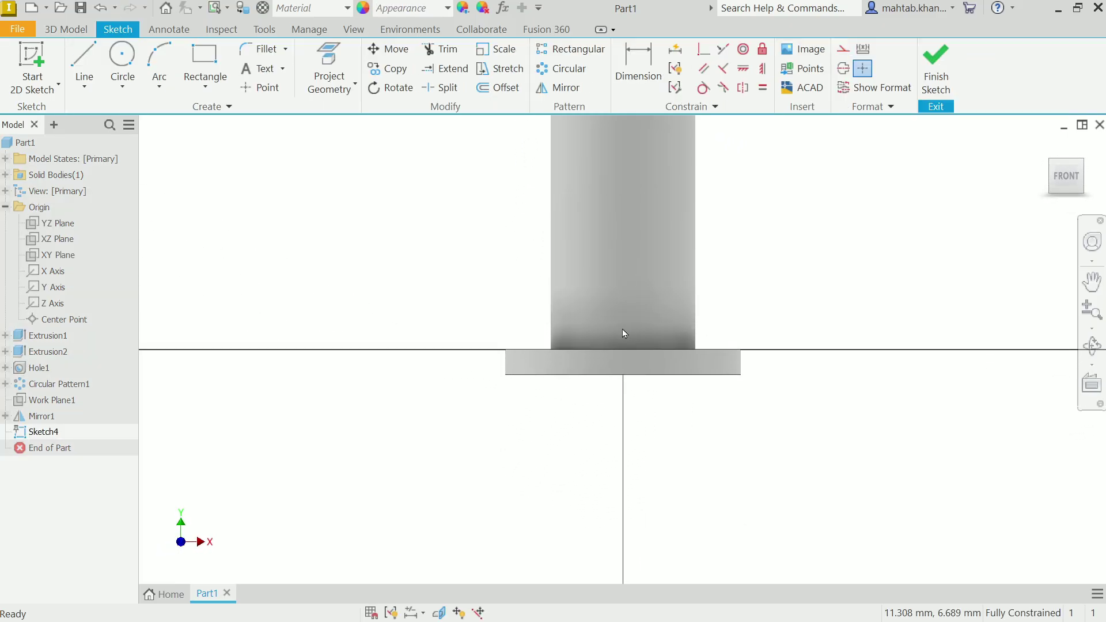
Apply a half section view along the XY Plane to expose the pipe's cross-section.
click(353, 30)
click(256, 69)
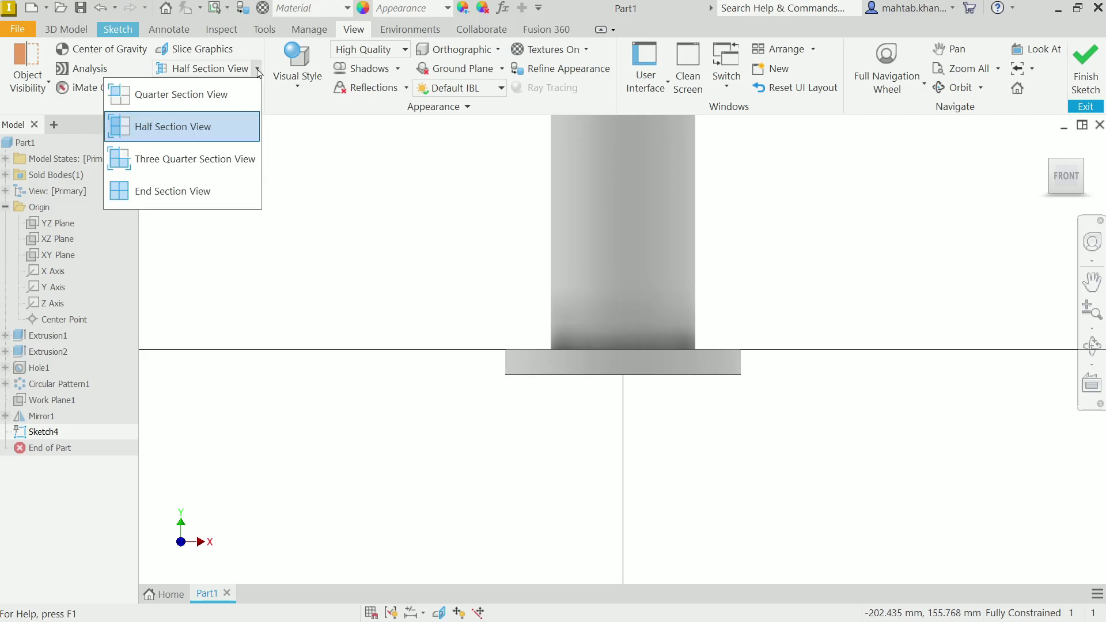
click(208, 128)
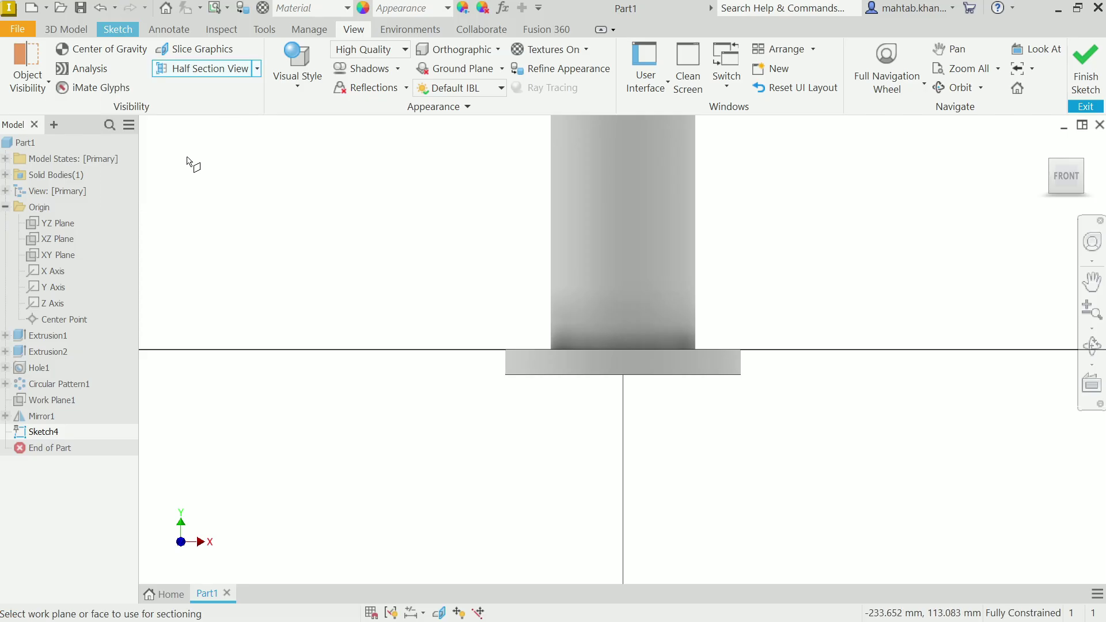
click(57, 260)
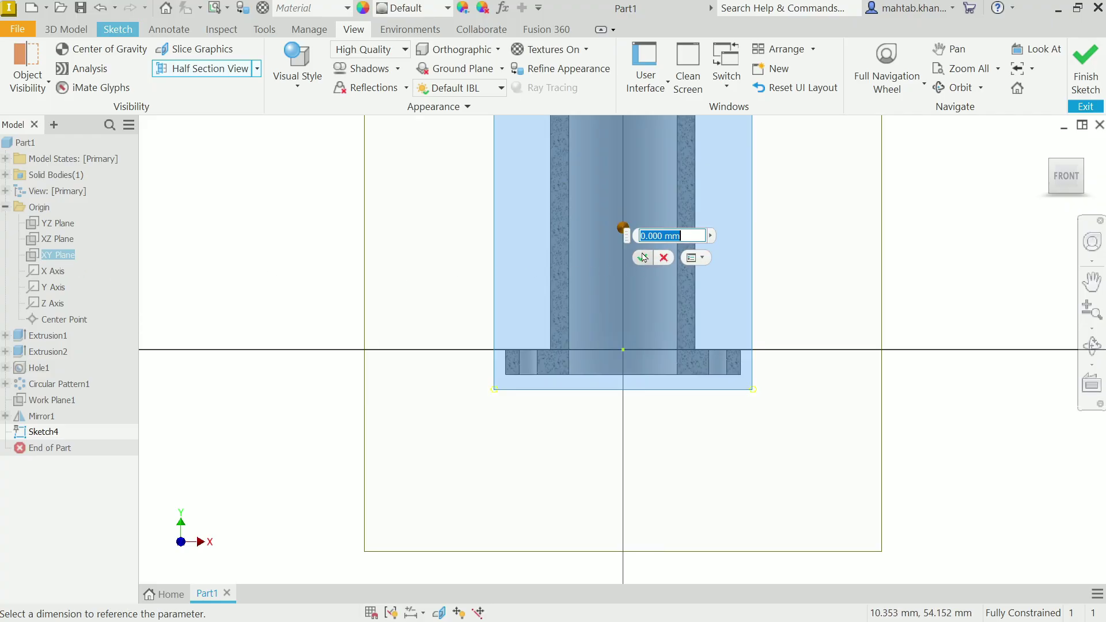
scroll(607, 267, down, 3)
scroll(648, 202, up, 2)
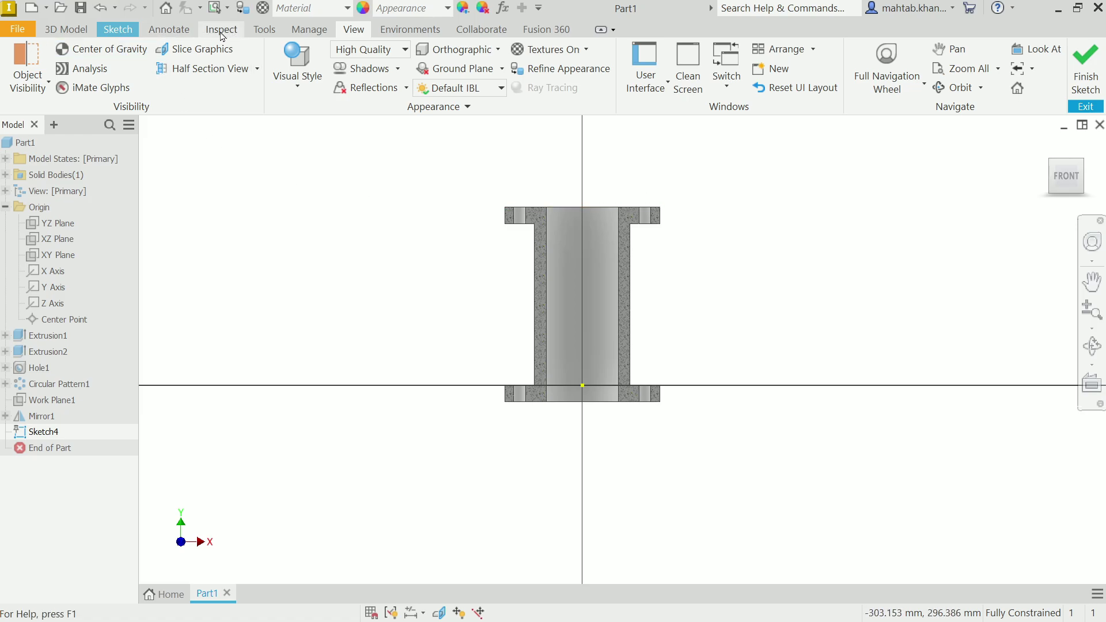
click(118, 29)
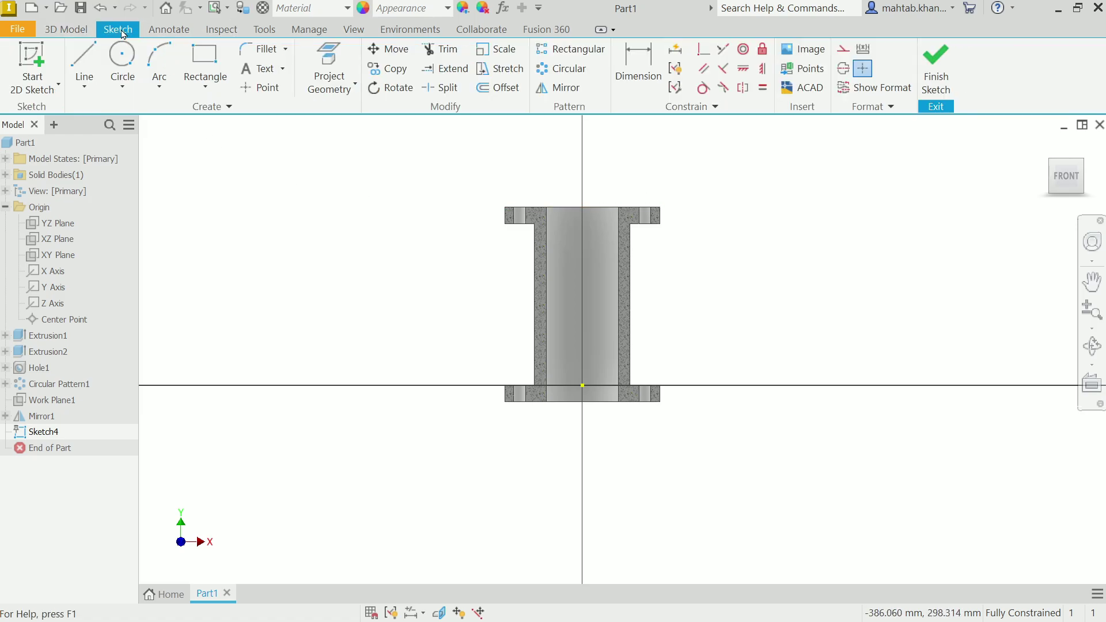
Draw a vertical construction line and a 127 mm branch line at 115°.
click(84, 67)
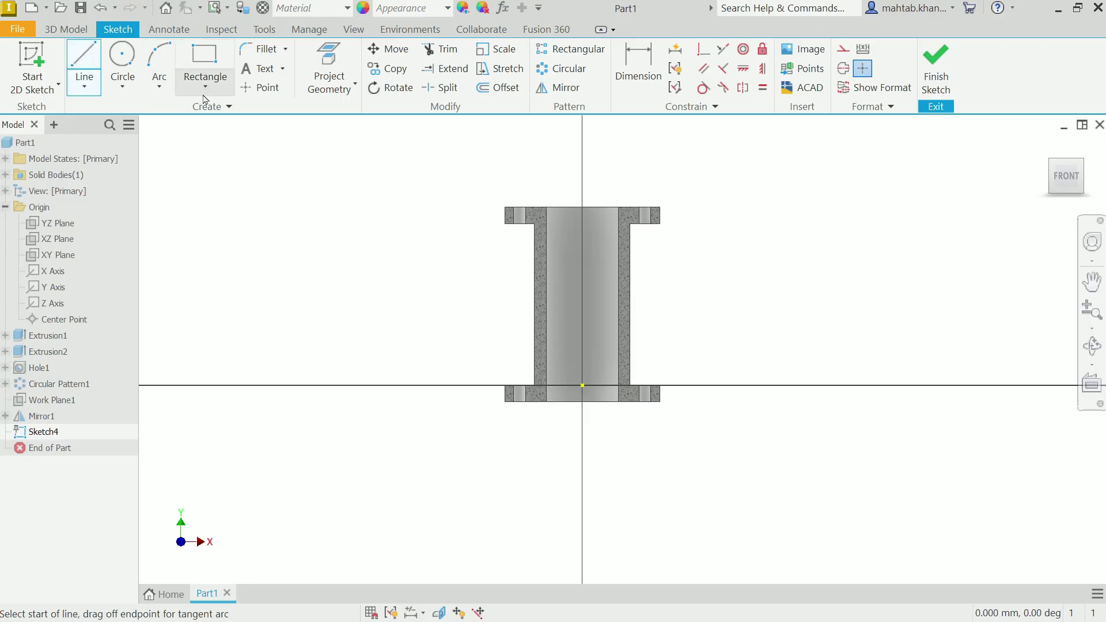
click(842, 51)
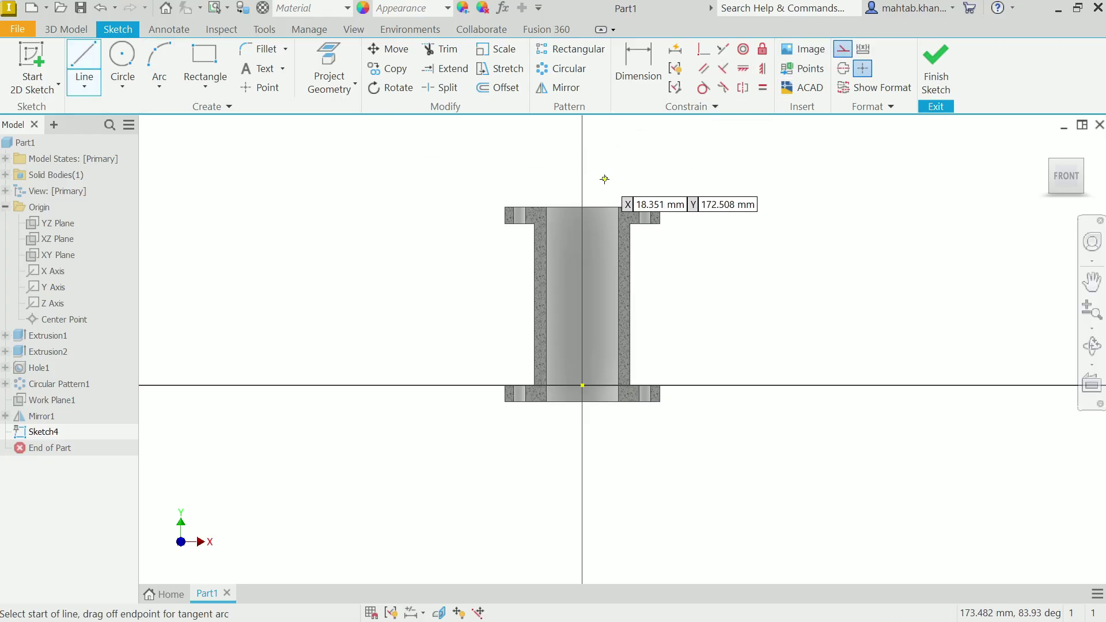
scroll(605, 180, up, 3)
scroll(562, 383, down, 3)
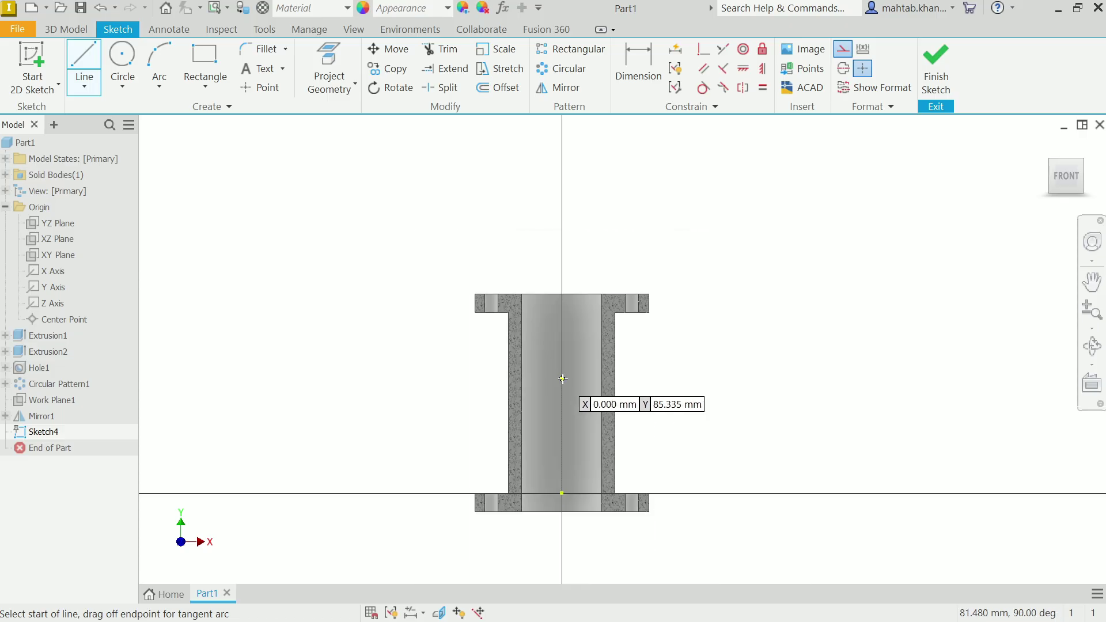
click(562, 512)
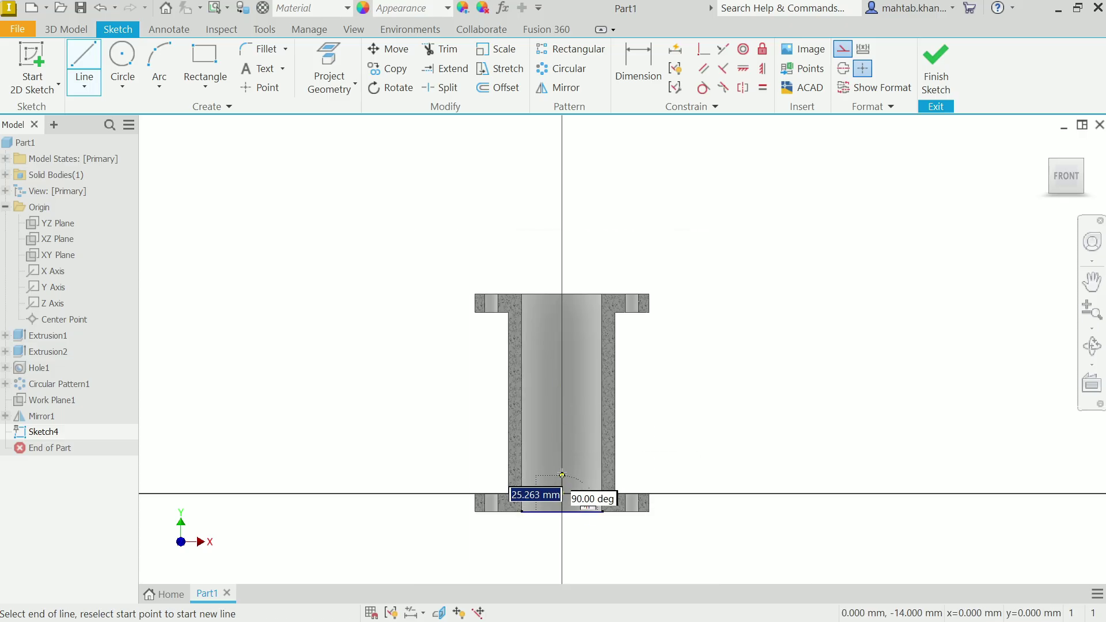
click(562, 430)
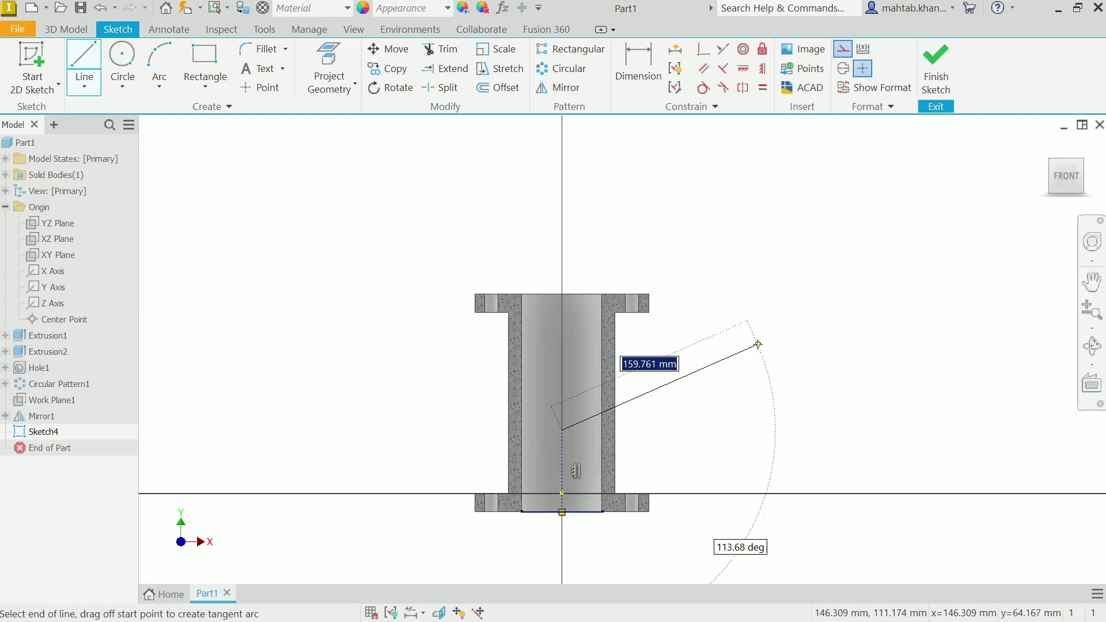
text(127)
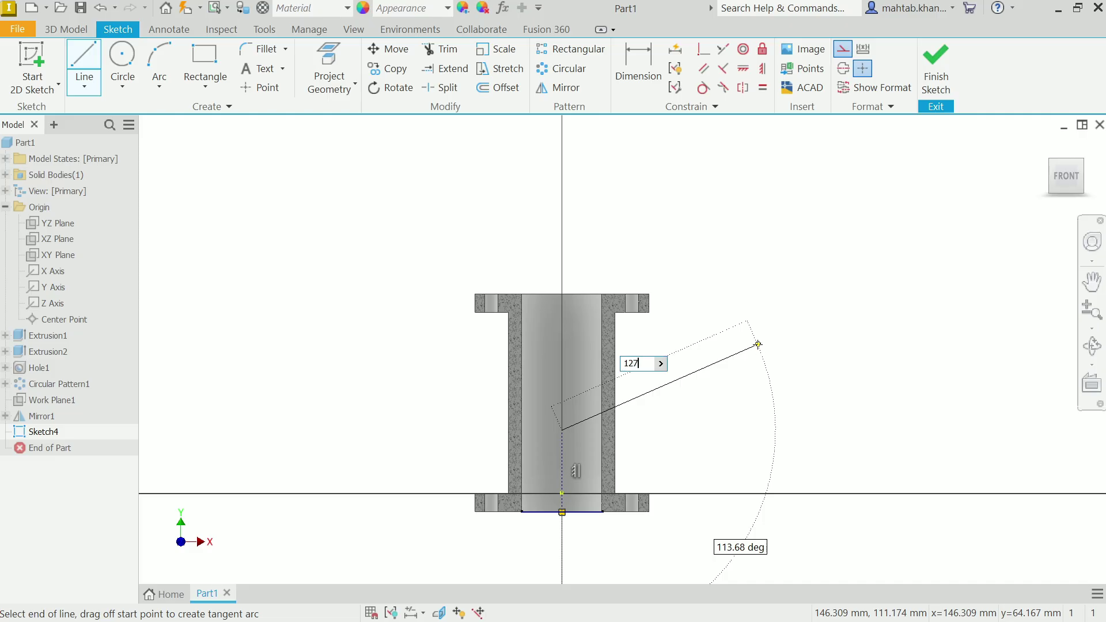
key(Tab)
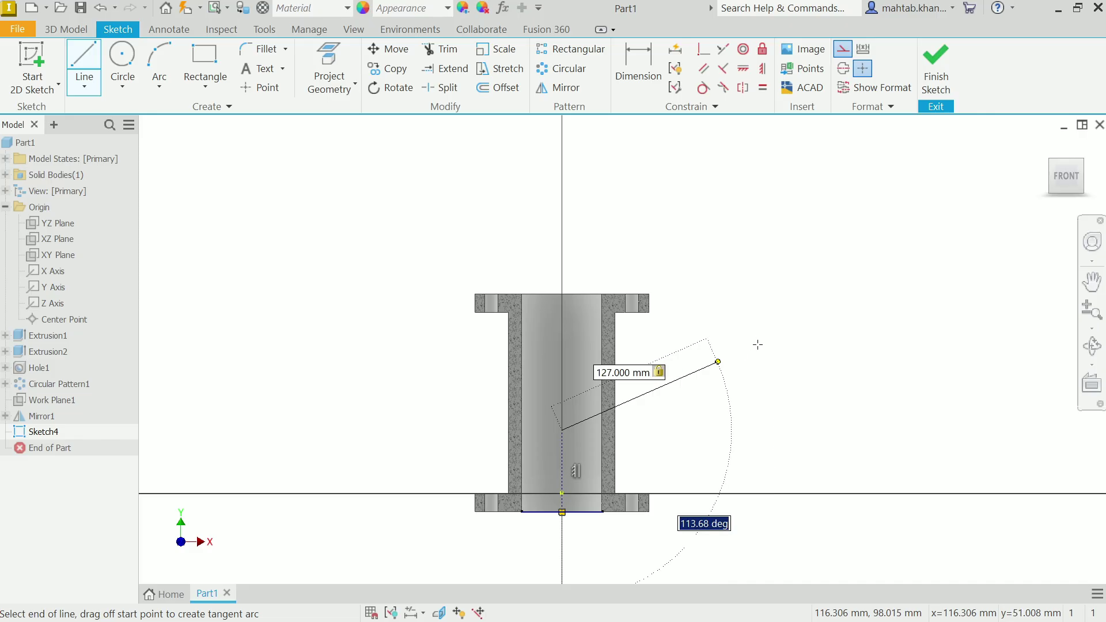
text(115)
key(Tab)
key(Return)
right_click(801, 285)
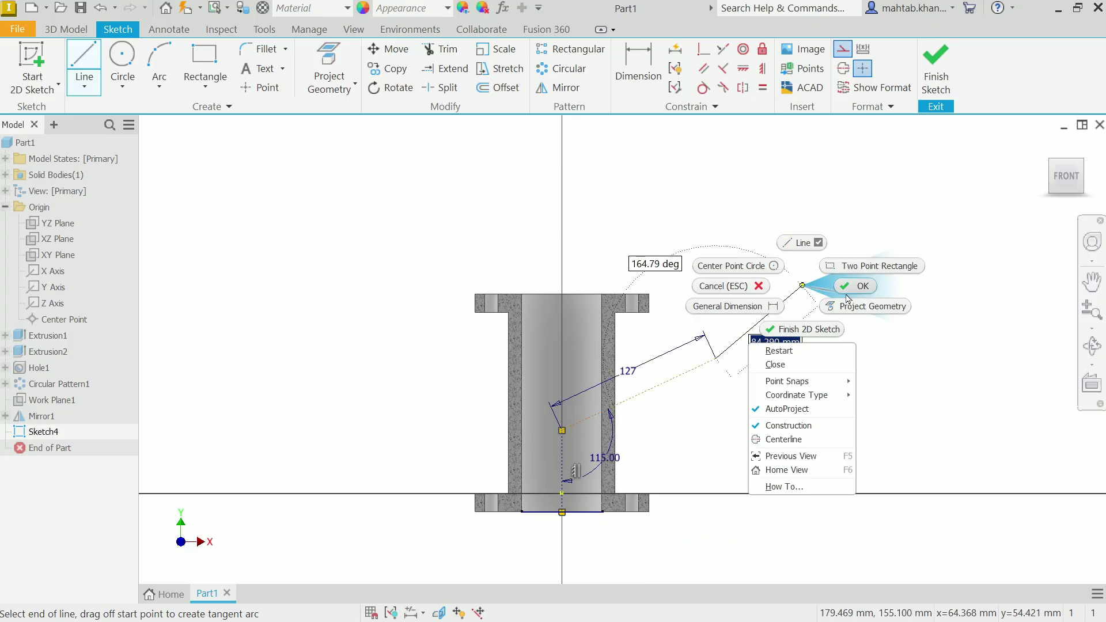
click(857, 293)
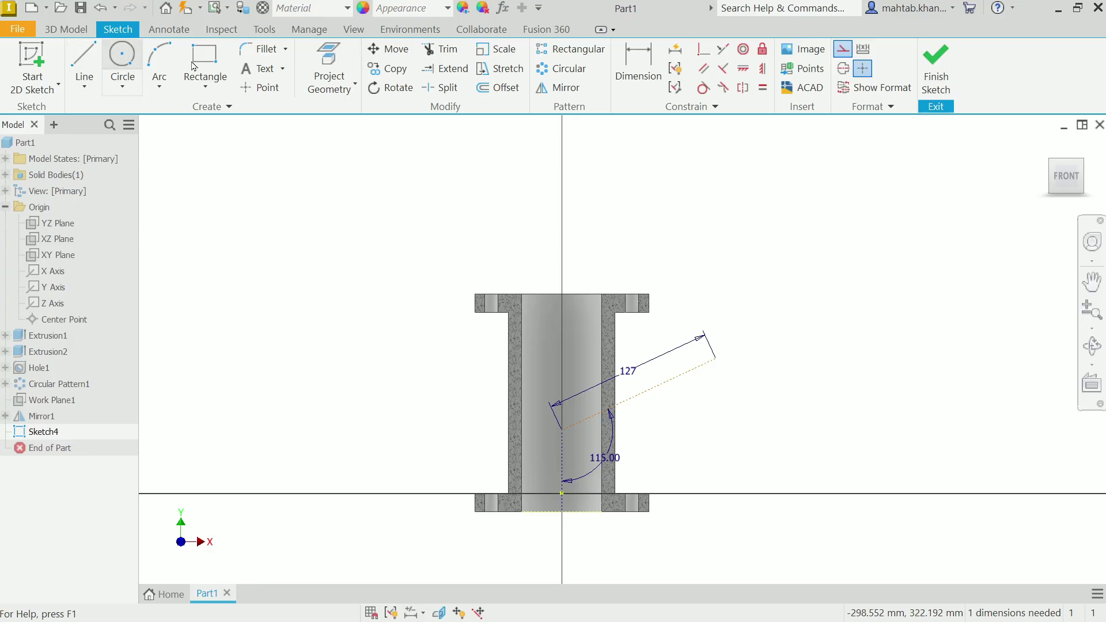
Dimension the vertical line to 55 mm and finish the sketch.
click(635, 87)
scroll(551, 496, up, 5)
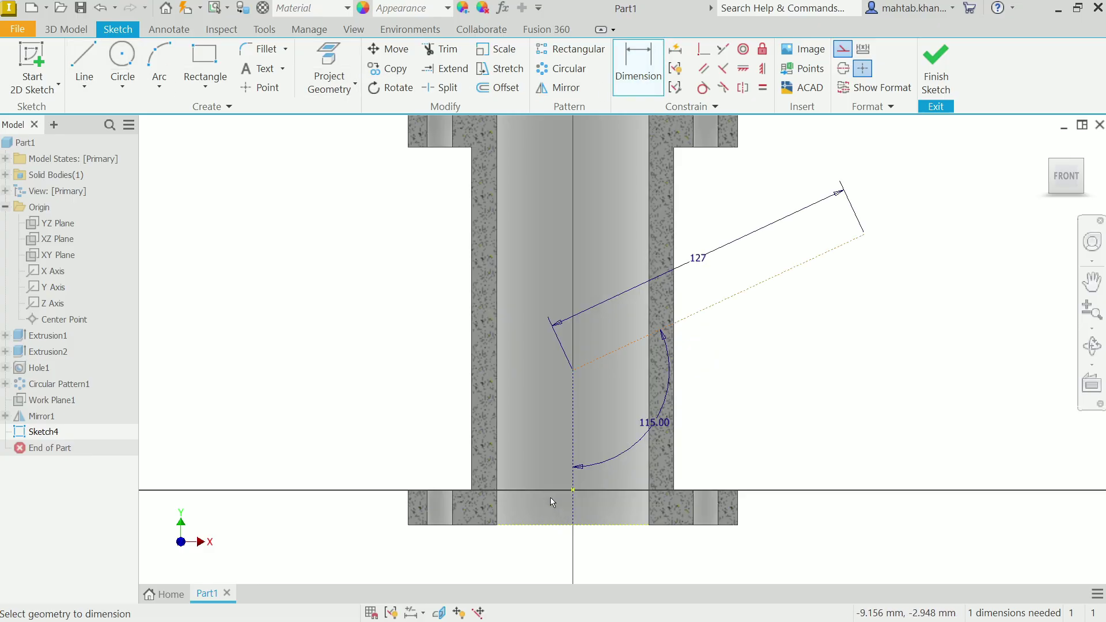
scroll(579, 426, down, 2)
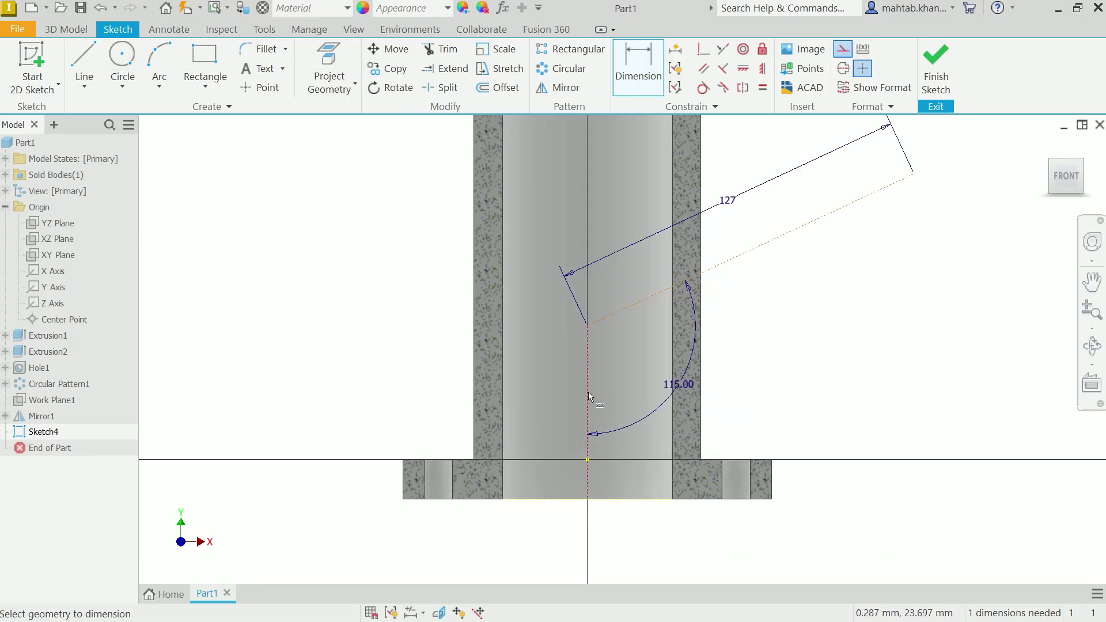
click(589, 396)
click(329, 408)
text(55)
key(Return)
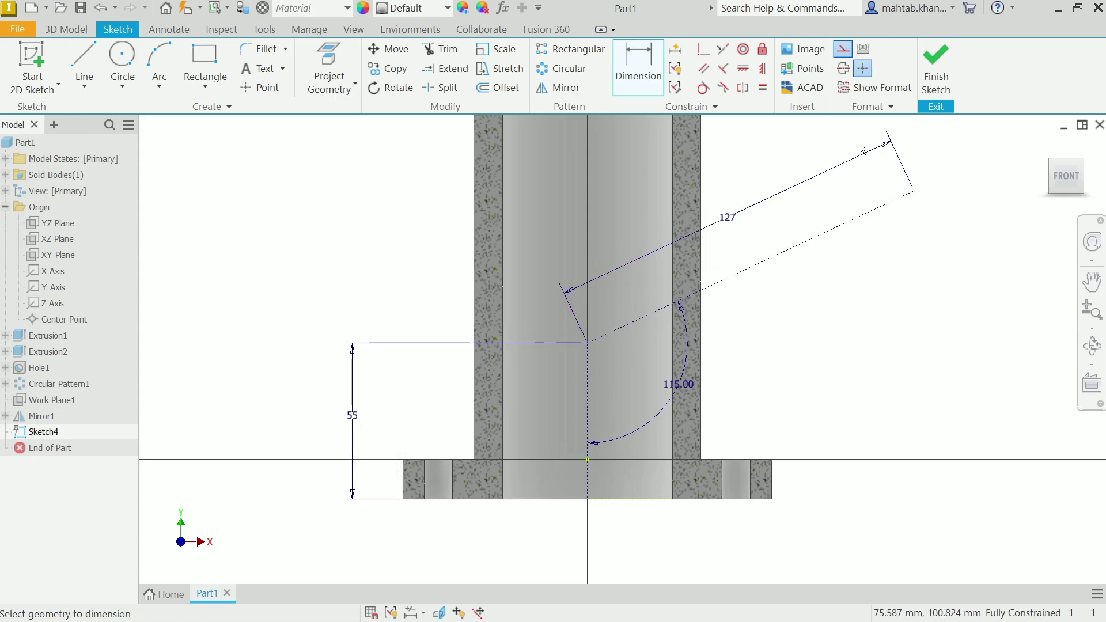
click(935, 68)
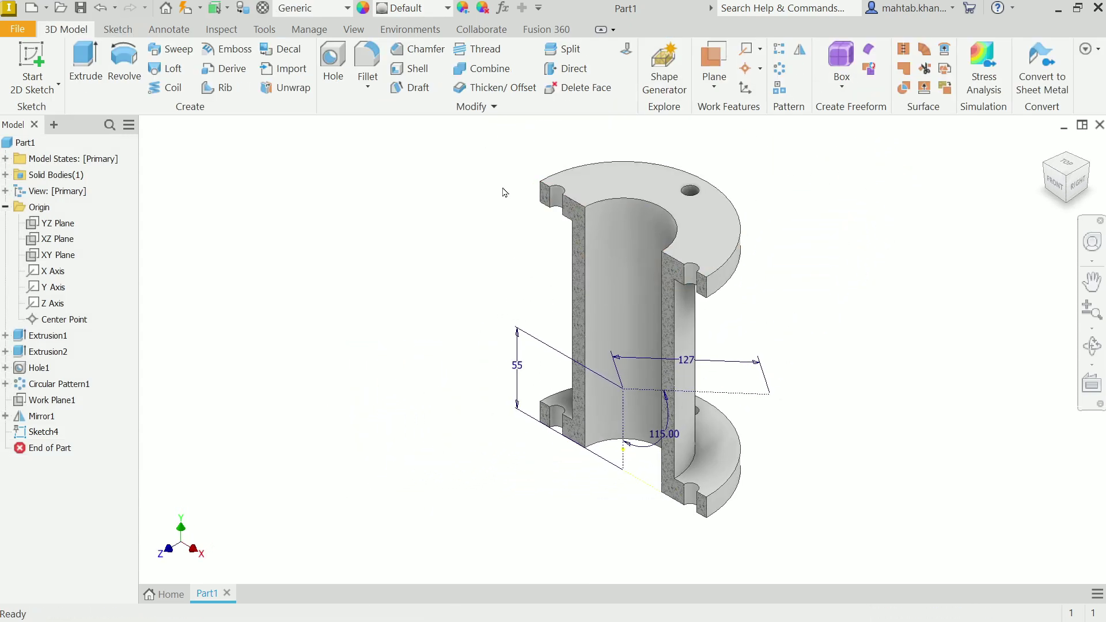
Create Work Plane2 normal to the branch line at its outer end, then start a sketch on it.
click(714, 89)
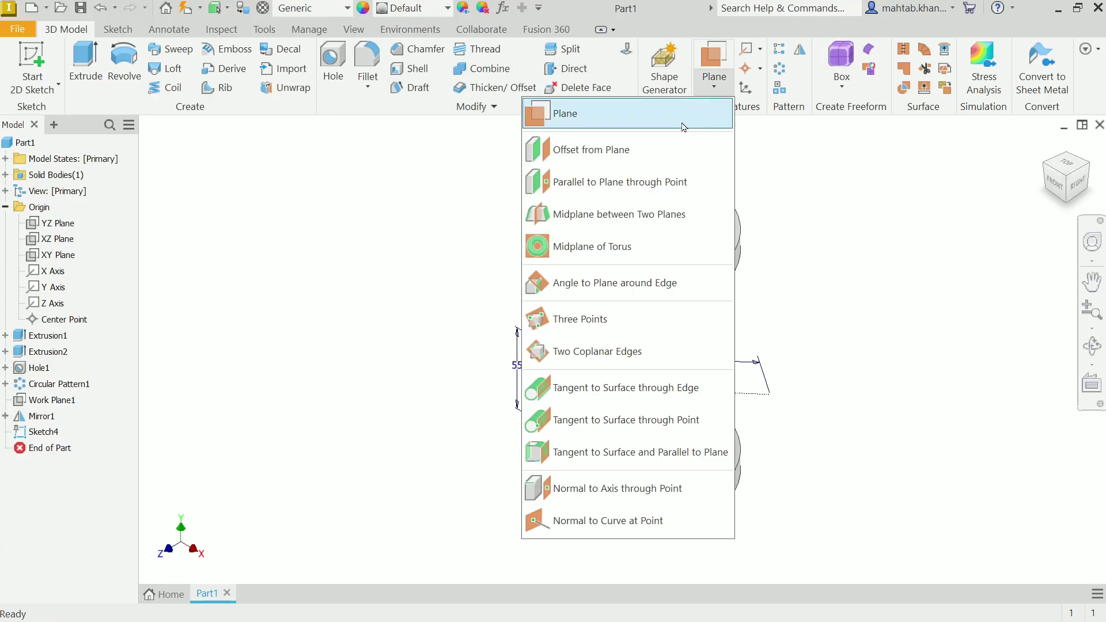
click(818, 234)
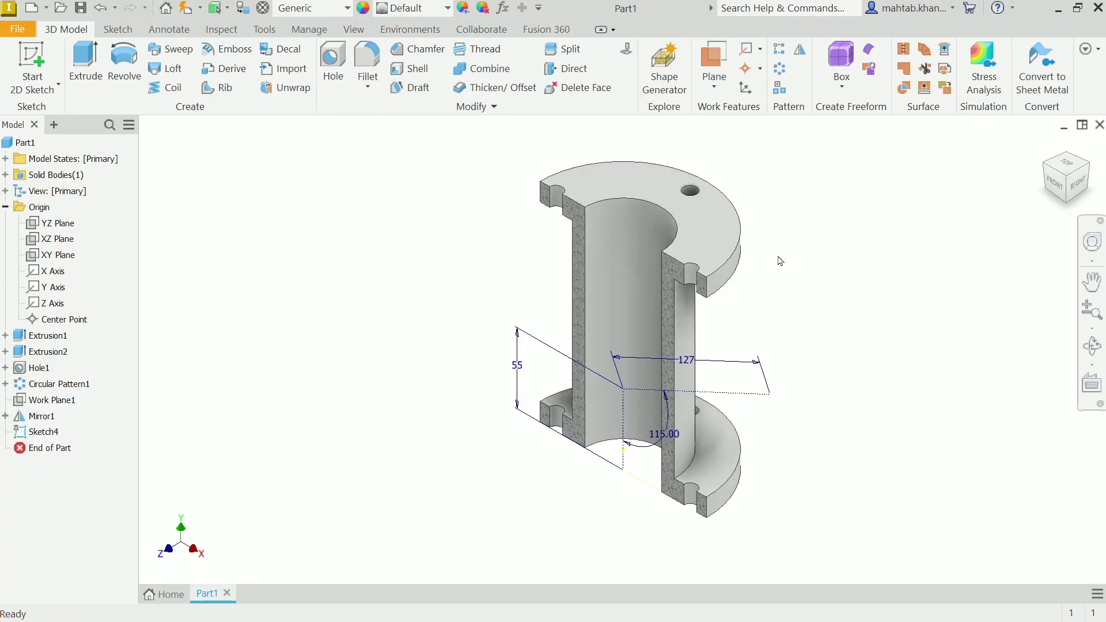
click(727, 397)
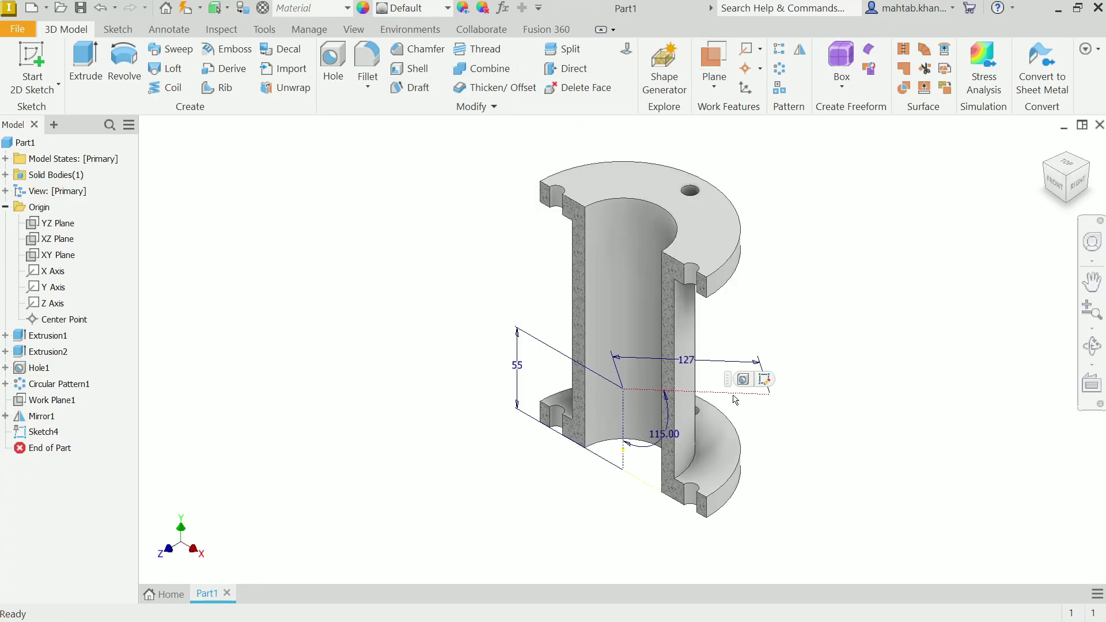
click(715, 90)
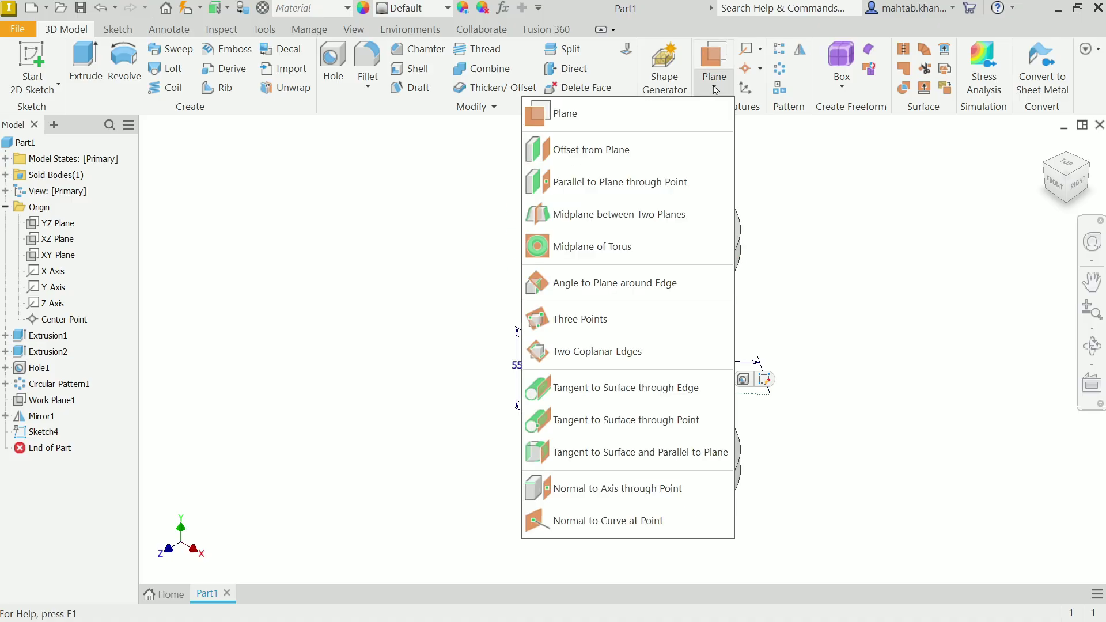
click(583, 122)
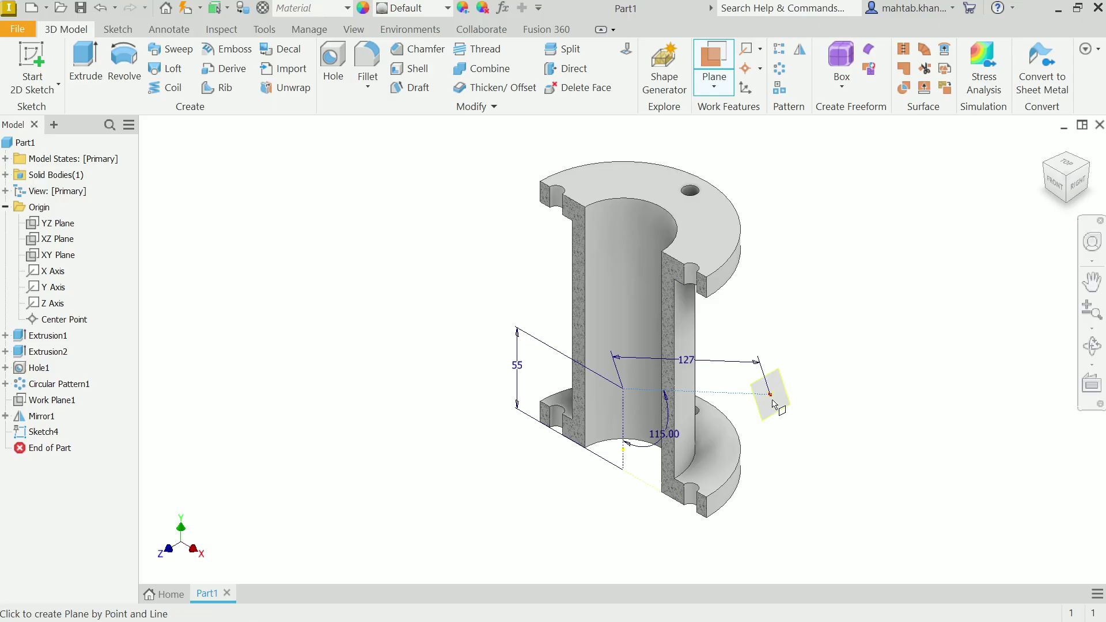
scroll(769, 400, up, 4)
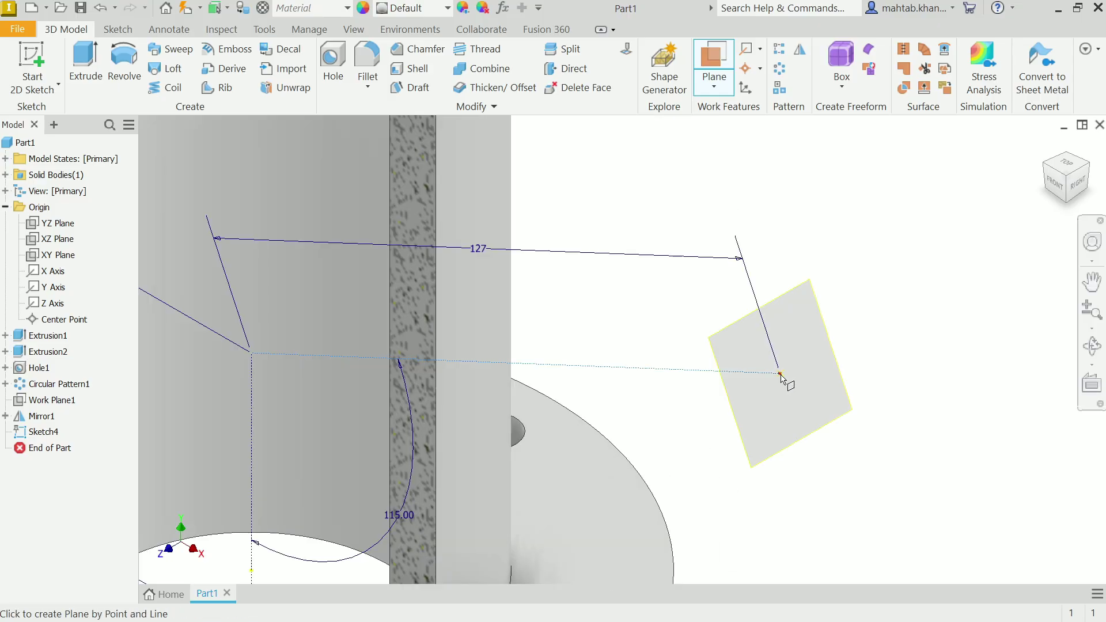
click(781, 375)
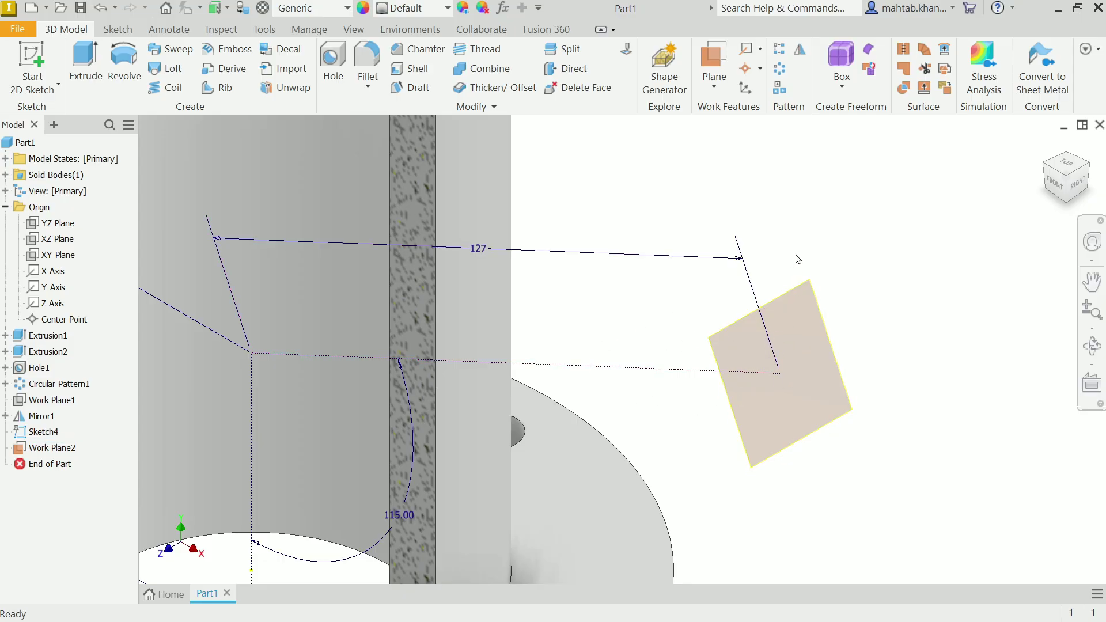
mouse_move(805, 246)
shift+middle_down()
mouse_move(893, 232)
mouse_move(815, 244)
mouse_move(775, 282)
shift+middle_up()
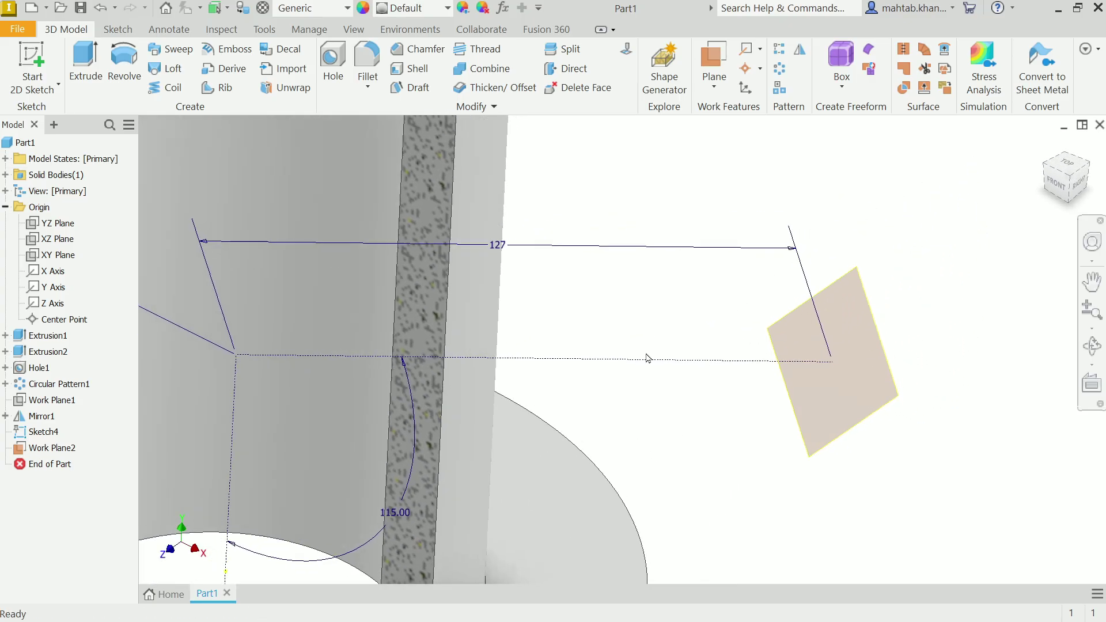
click(800, 380)
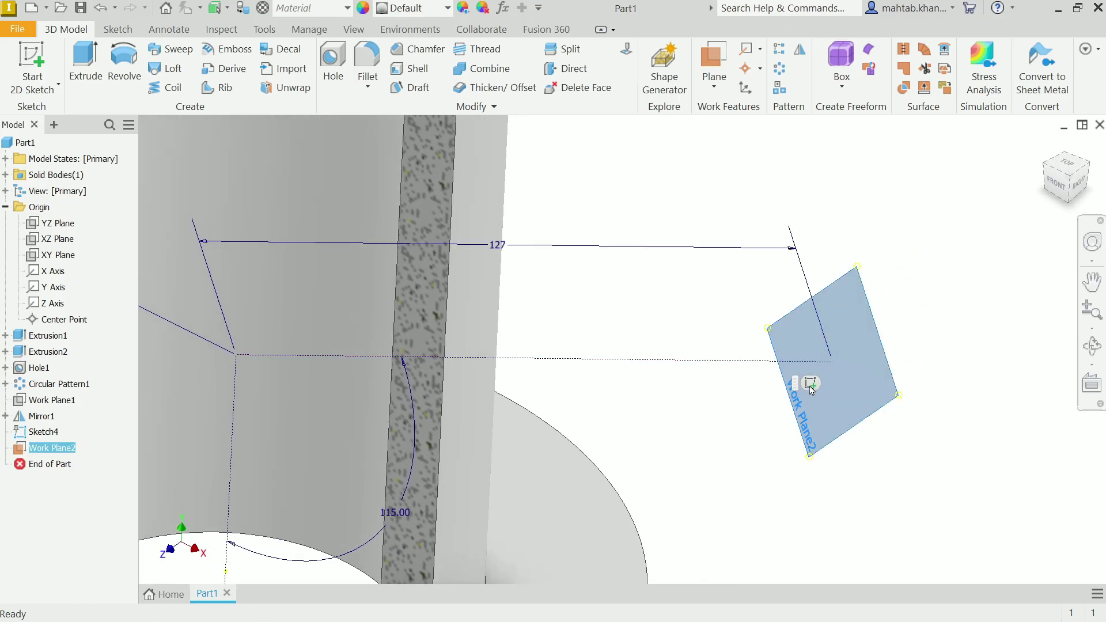
click(810, 383)
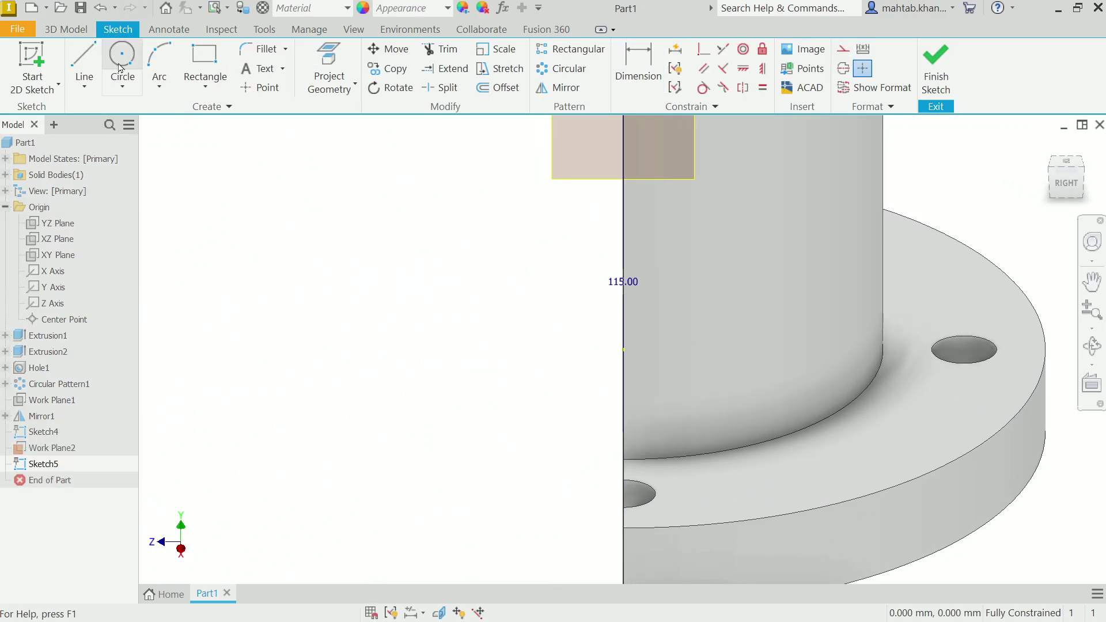
Draw a 60 mm diameter circle centred on the Work Plane2 sketch origin and finish the sketch.
click(120, 68)
scroll(570, 222, down, 4)
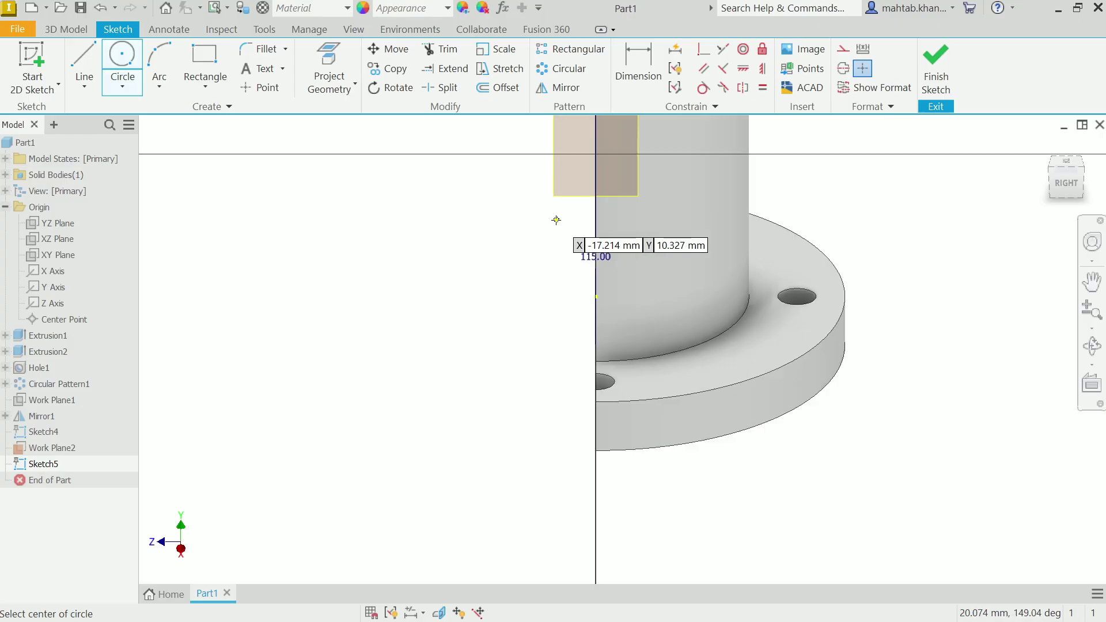
mouse_move(709, 219)
shift+middle_down()
mouse_move(711, 207)
mouse_move(720, 227)
shift+middle_up()
scroll(668, 239, up, 5)
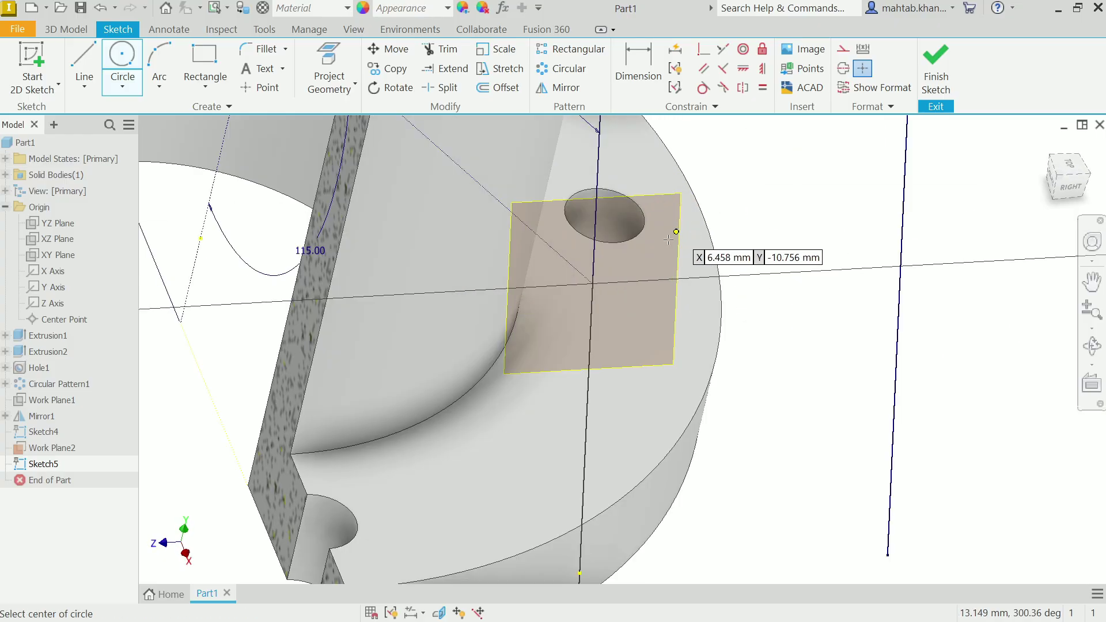
click(593, 283)
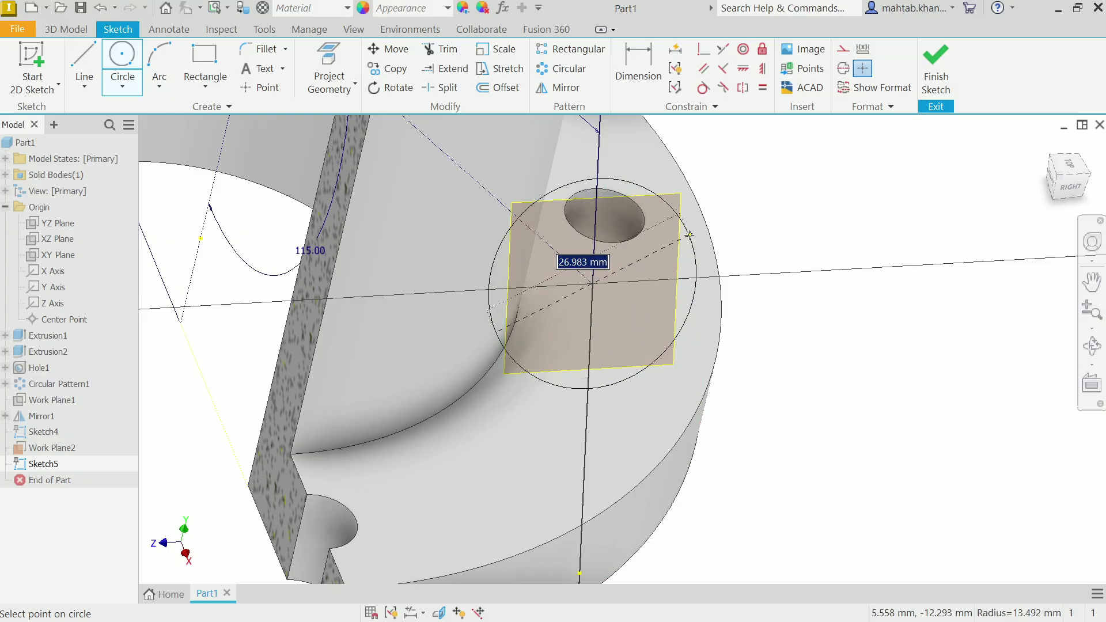
text(60)
key(Return)
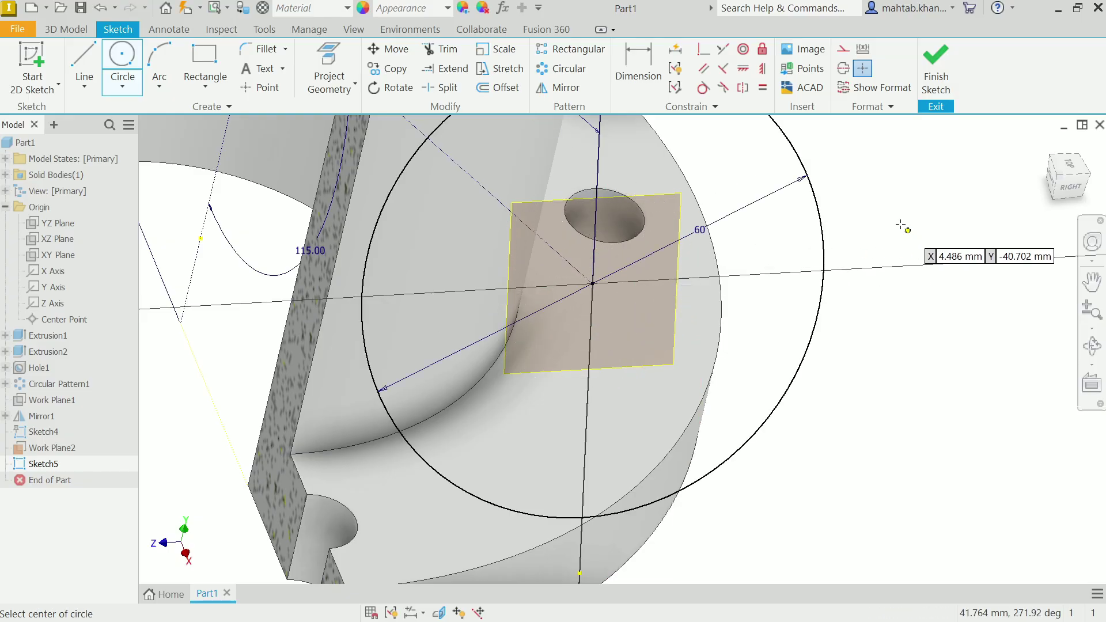
right_click(903, 229)
click(889, 222)
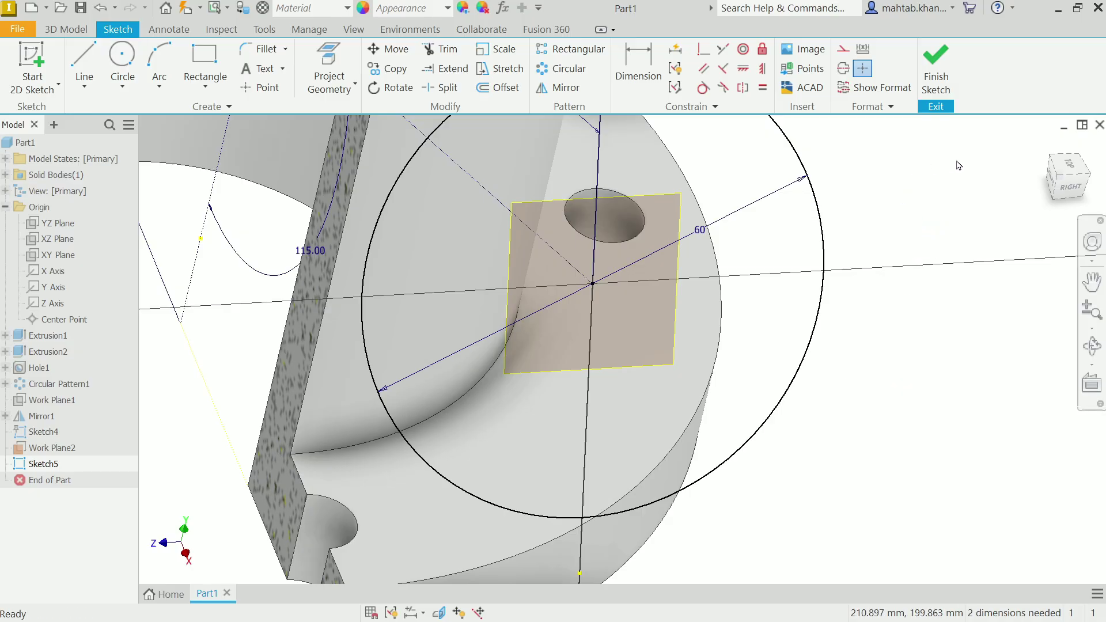
click(1050, 155)
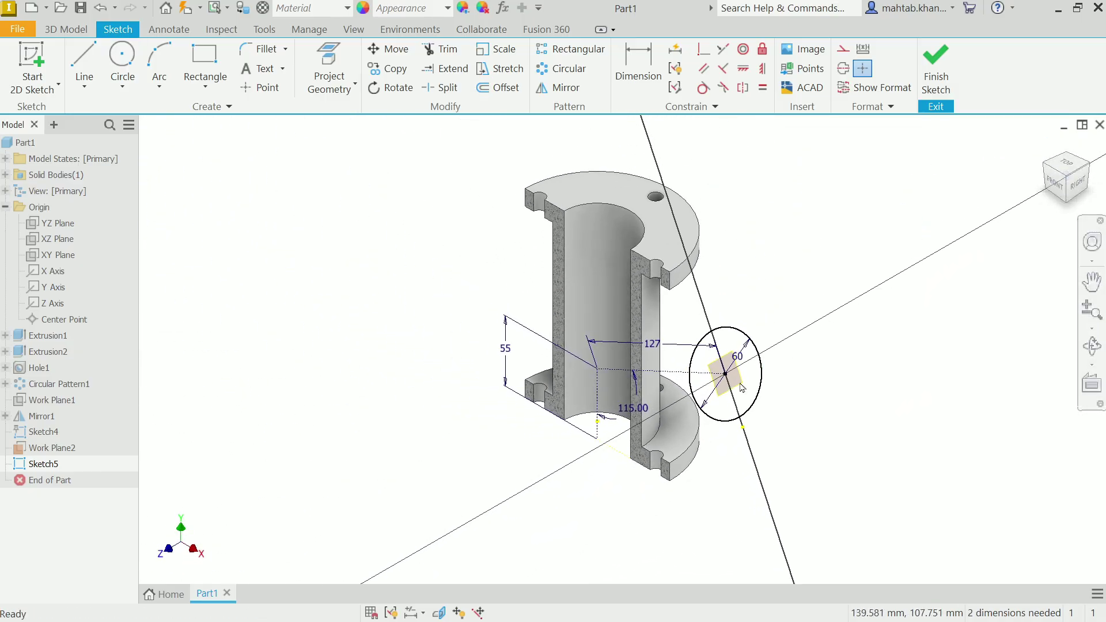
scroll(630, 422, up, 3)
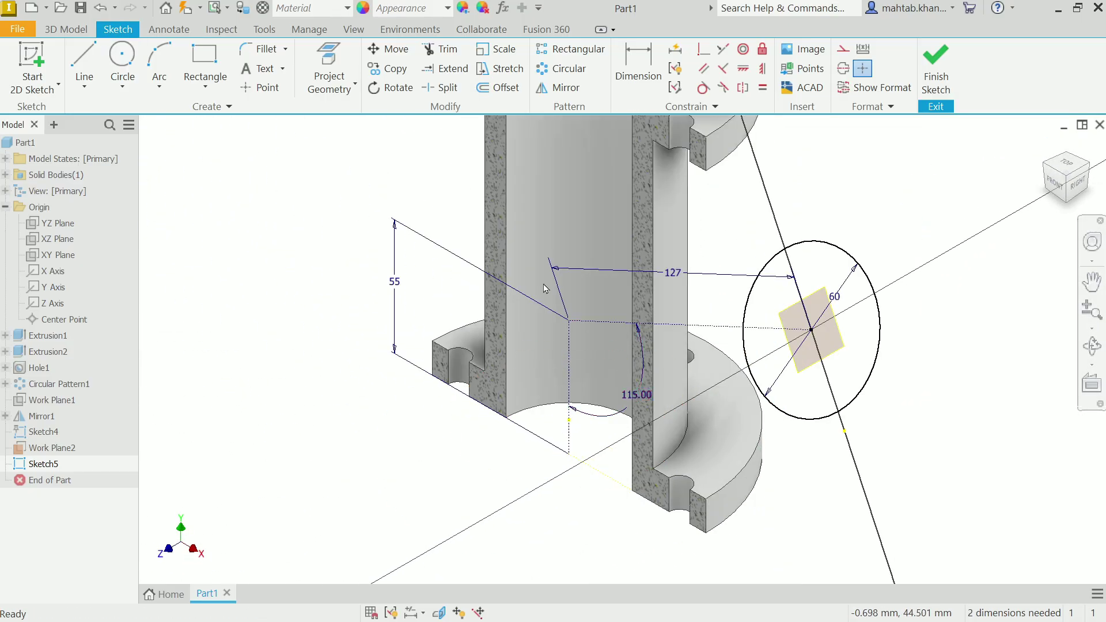
click(936, 75)
Begin a To Next extrude, then end the half section view so the whole pipe shows.
click(86, 72)
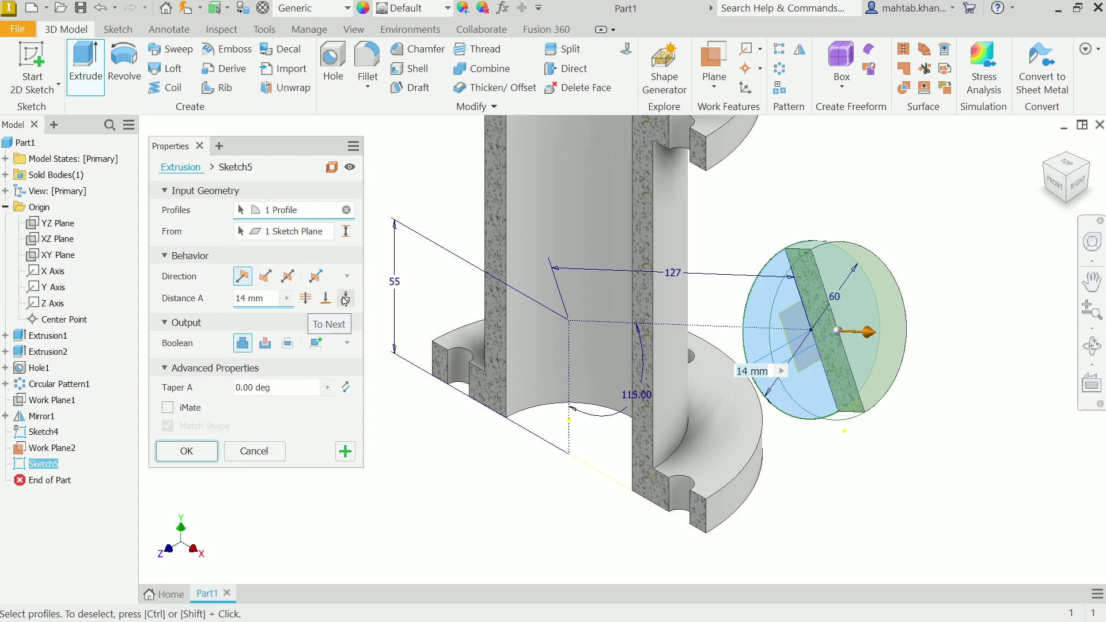
click(345, 298)
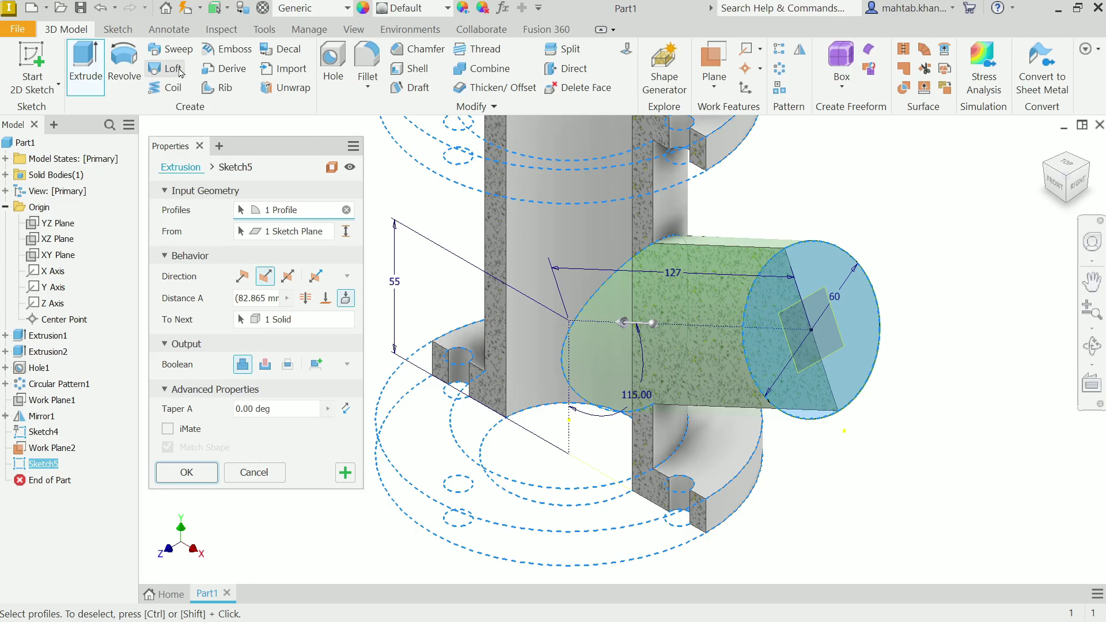
click(354, 30)
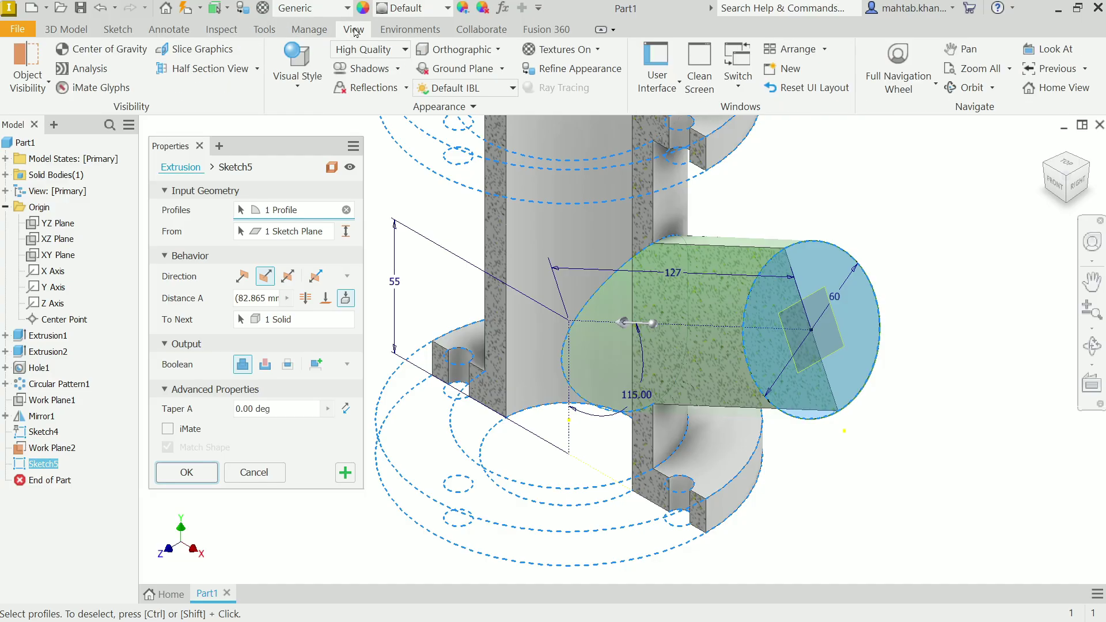
click(257, 69)
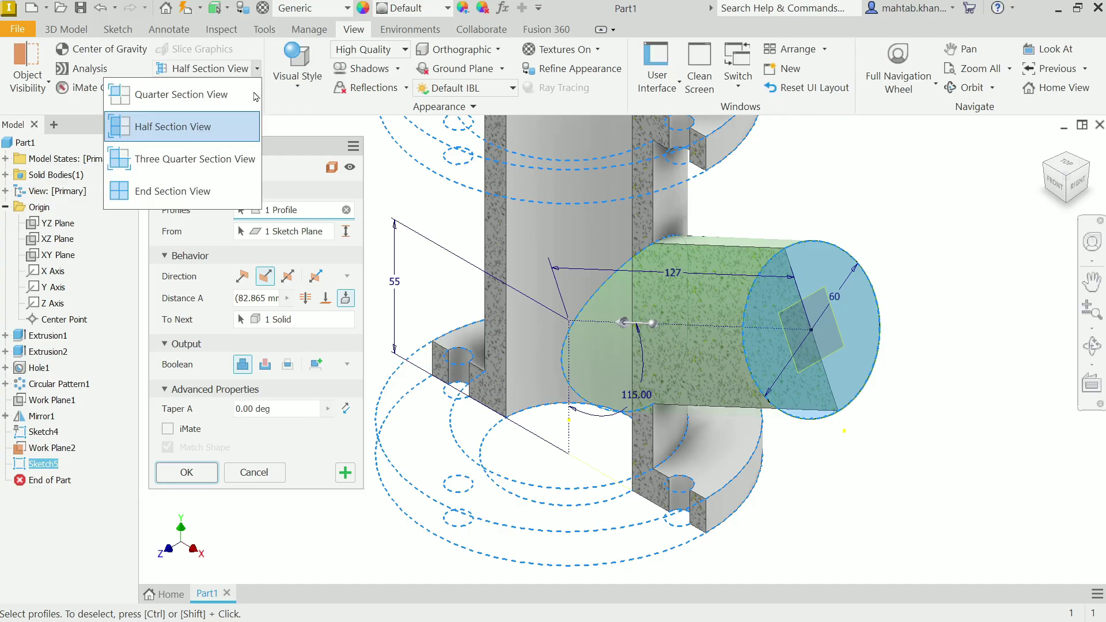
click(193, 191)
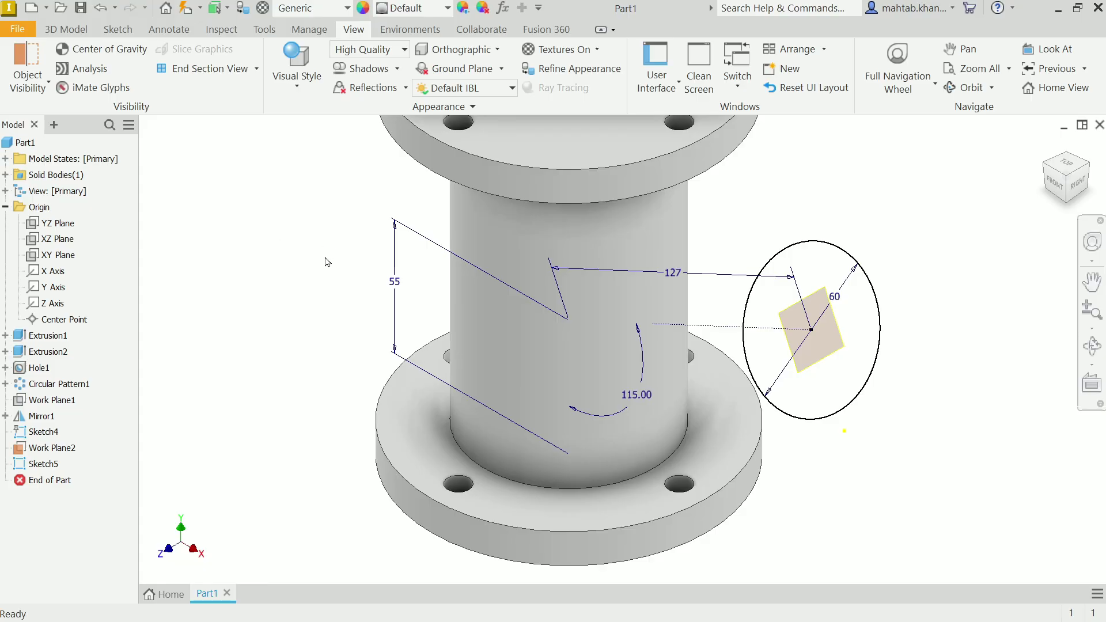
Extrude the 60 mm circle in the flipped direction To Next, joining it to the pipe body.
click(118, 29)
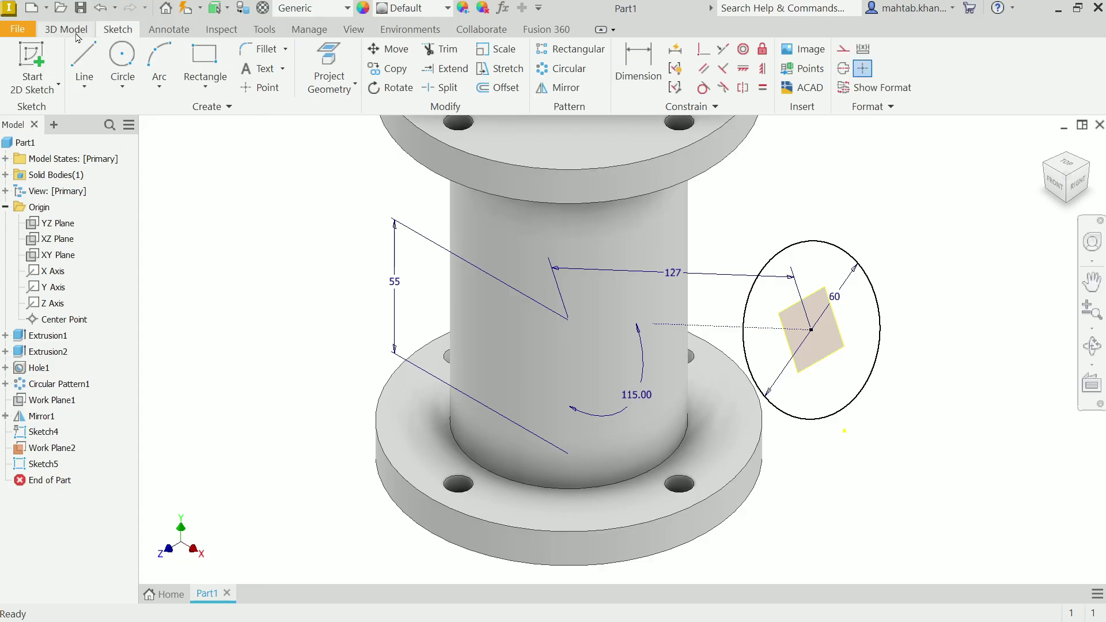
click(74, 30)
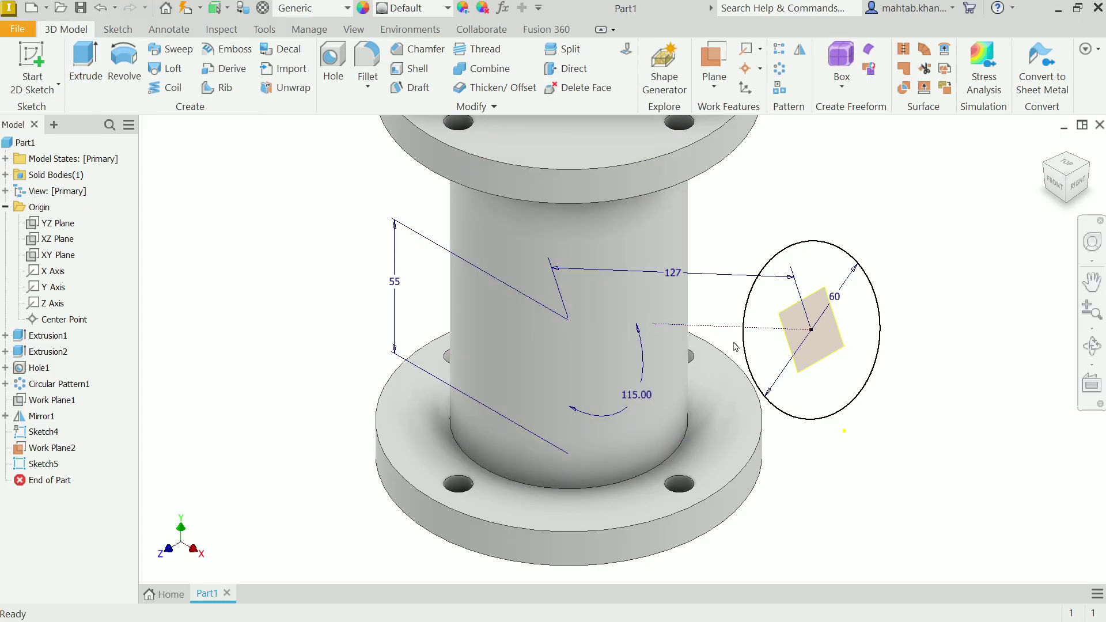
click(747, 353)
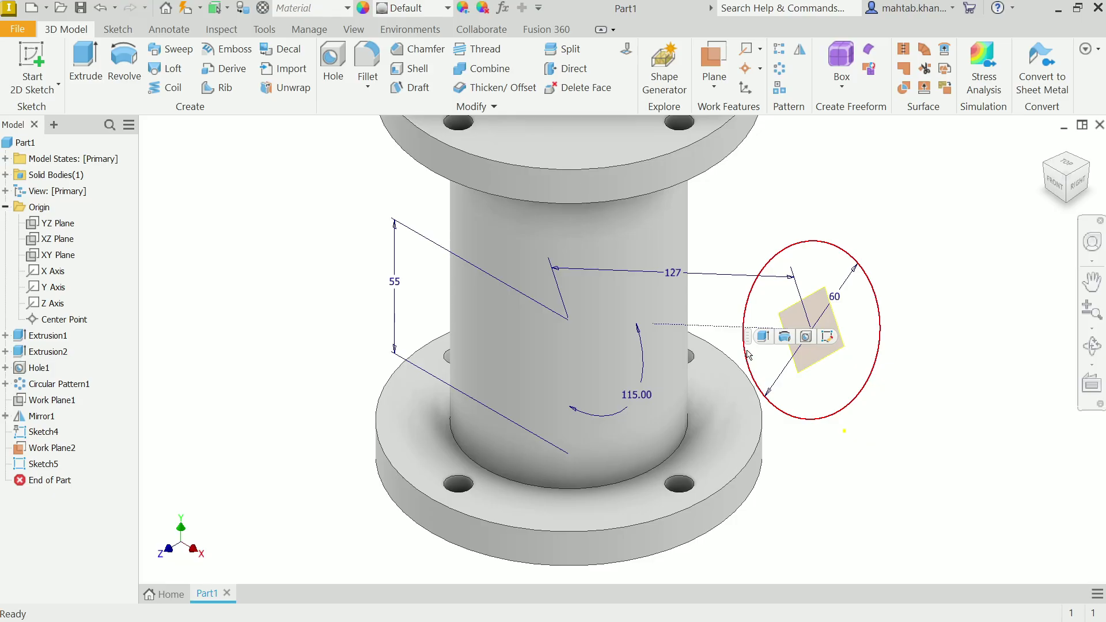
click(764, 336)
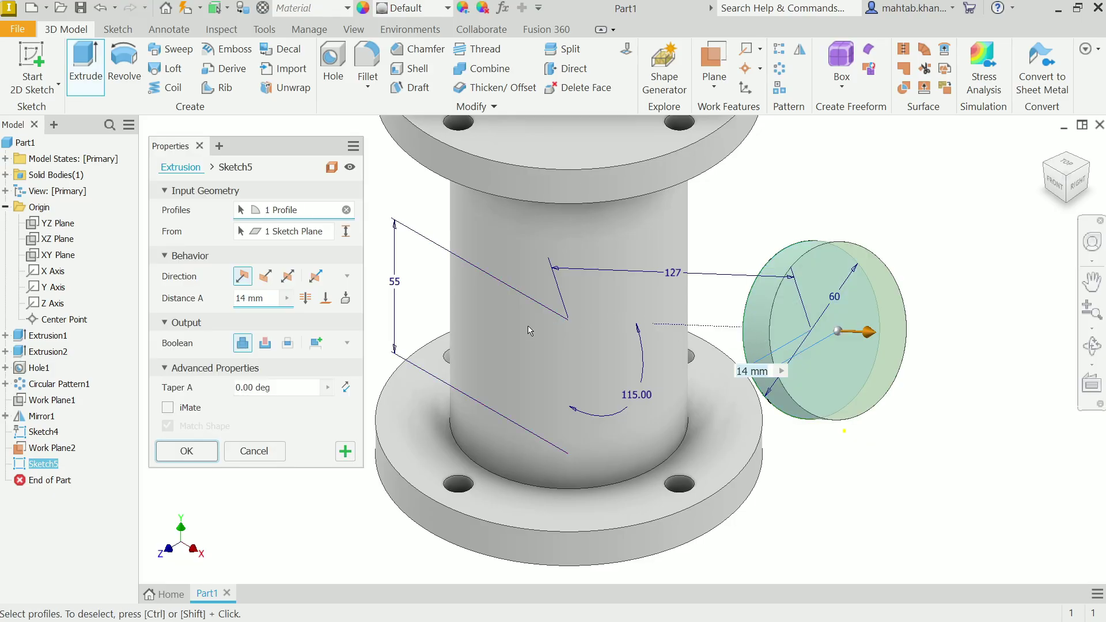
click(266, 278)
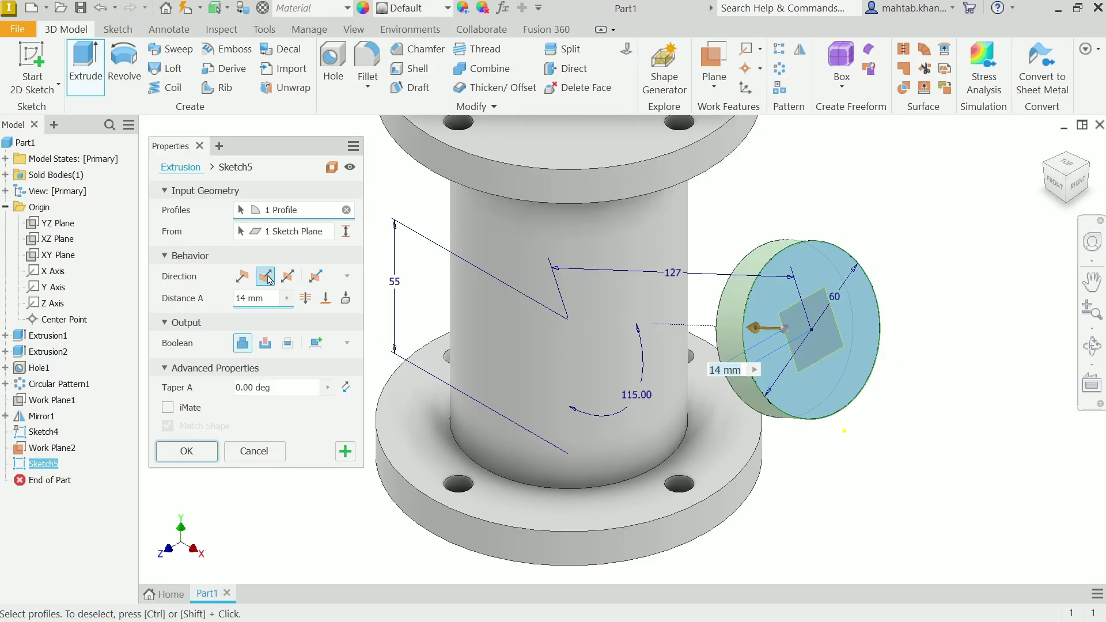
click(346, 300)
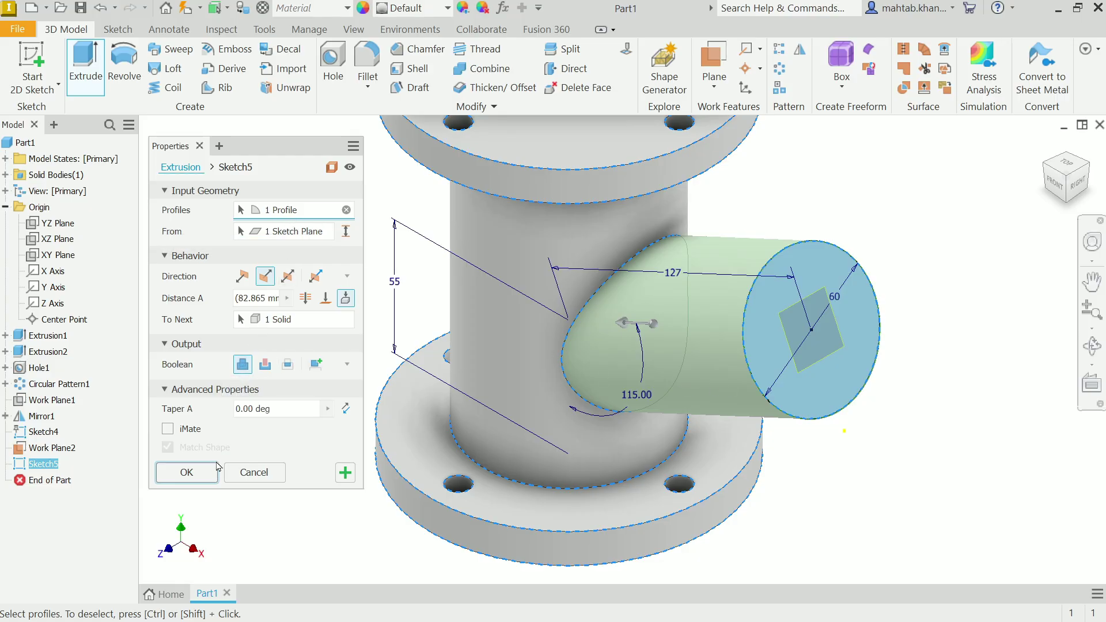
click(186, 472)
scroll(353, 382, down, 3)
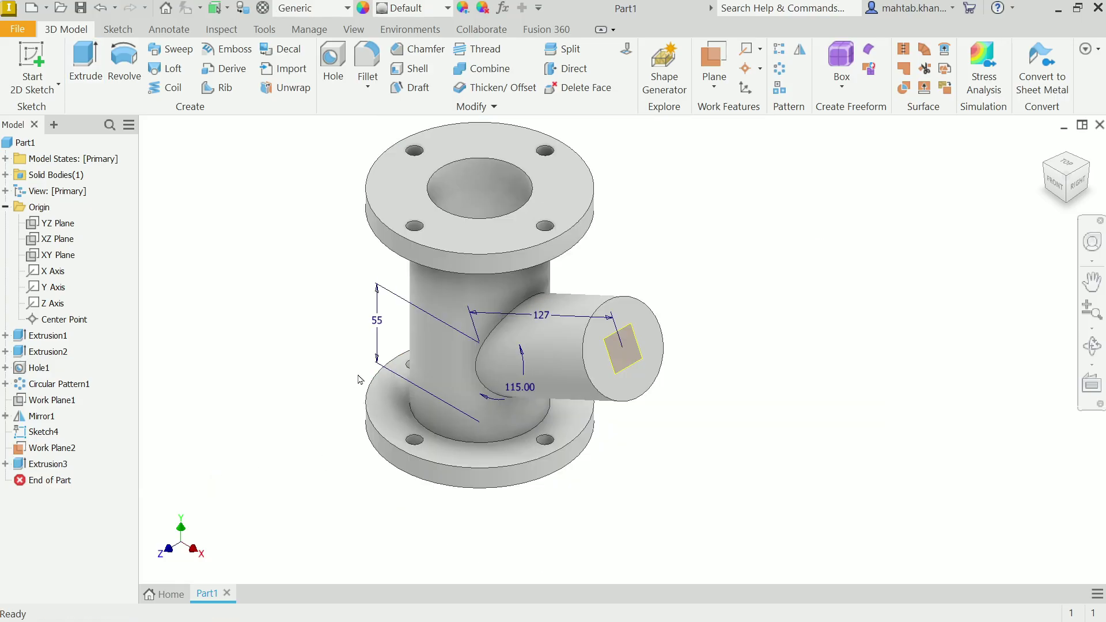
Hide Work Plane2 and bring the Exercise 20 reference drawing to the front.
click(630, 370)
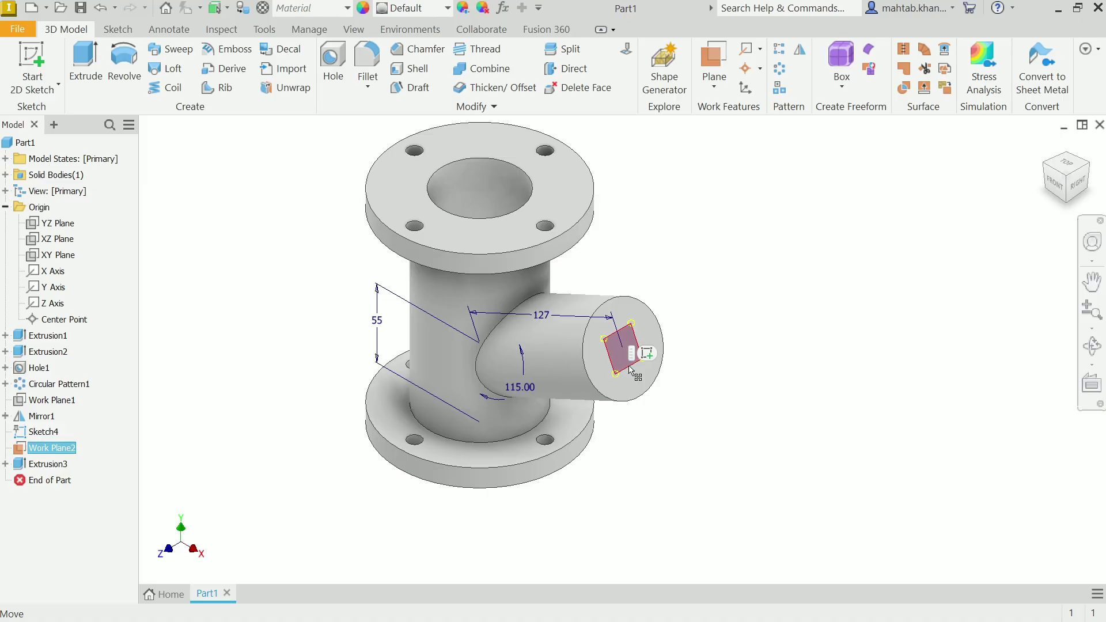
right_click(631, 372)
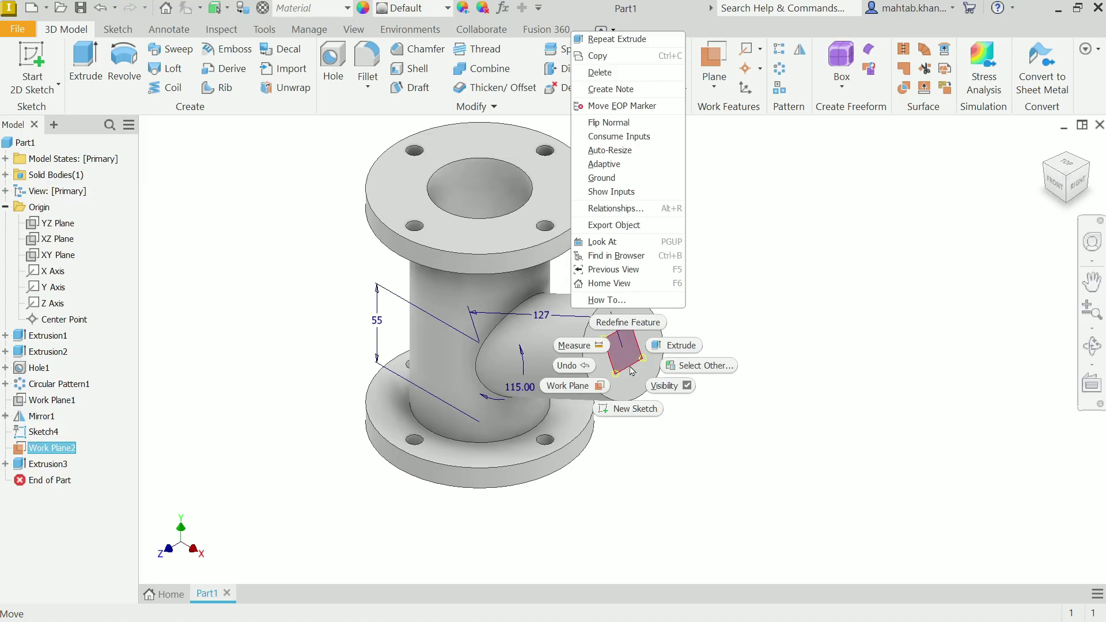
click(685, 387)
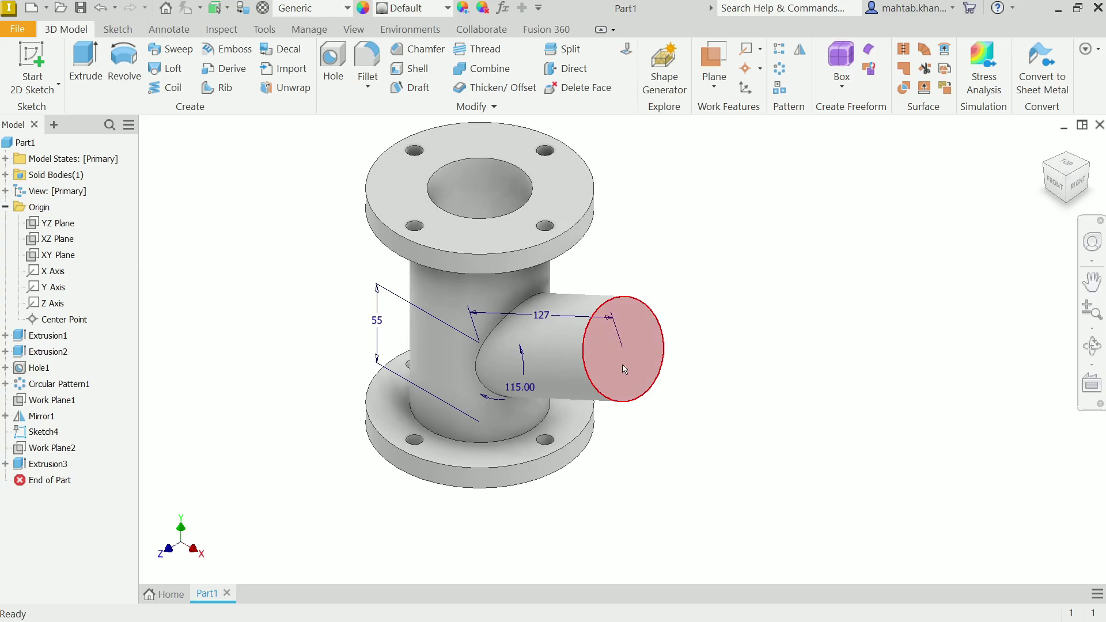
mouse_move(642, 388)
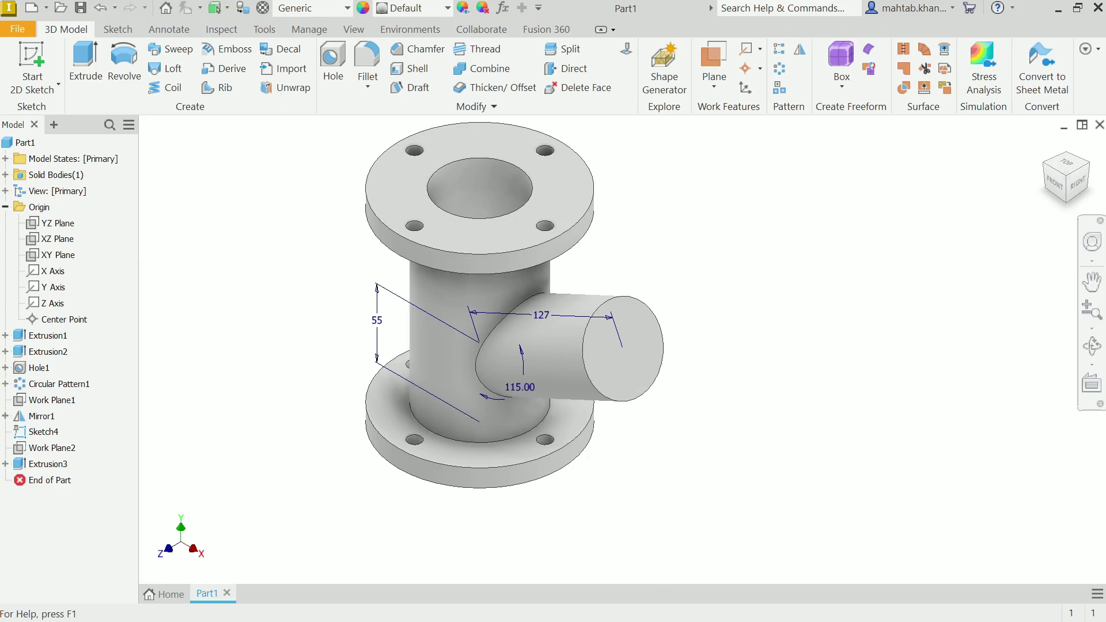
key(alt+Tab)
scroll(364, 432, up, 3)
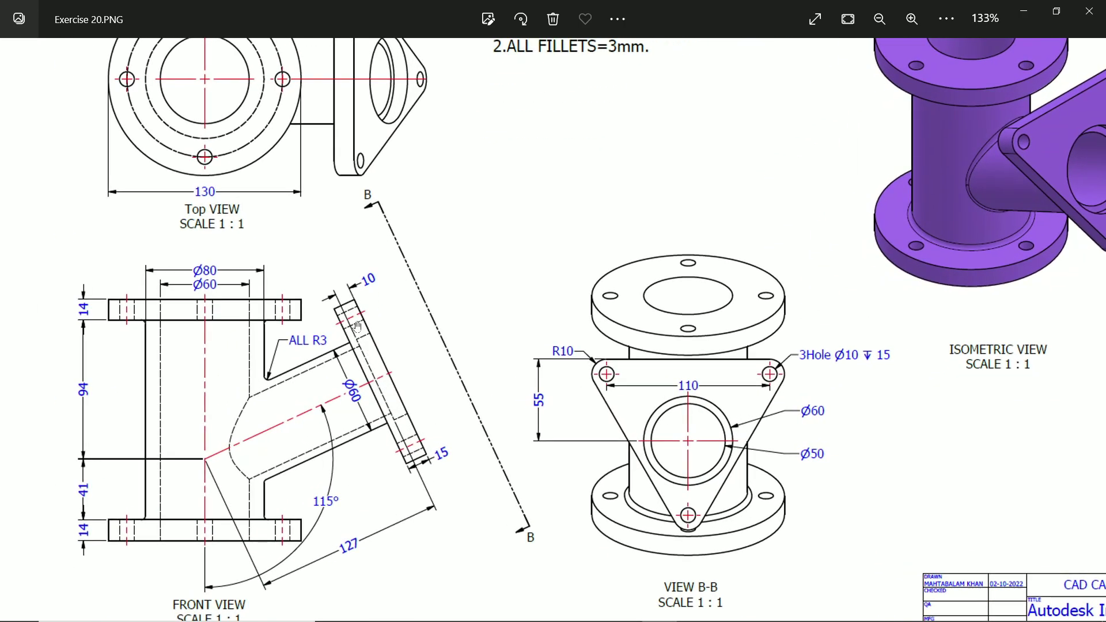
Zoom and pan the Exercise 20 drawing to study the front view and View B-B flange, then return to Inventor.
scroll(455, 437, up, 1)
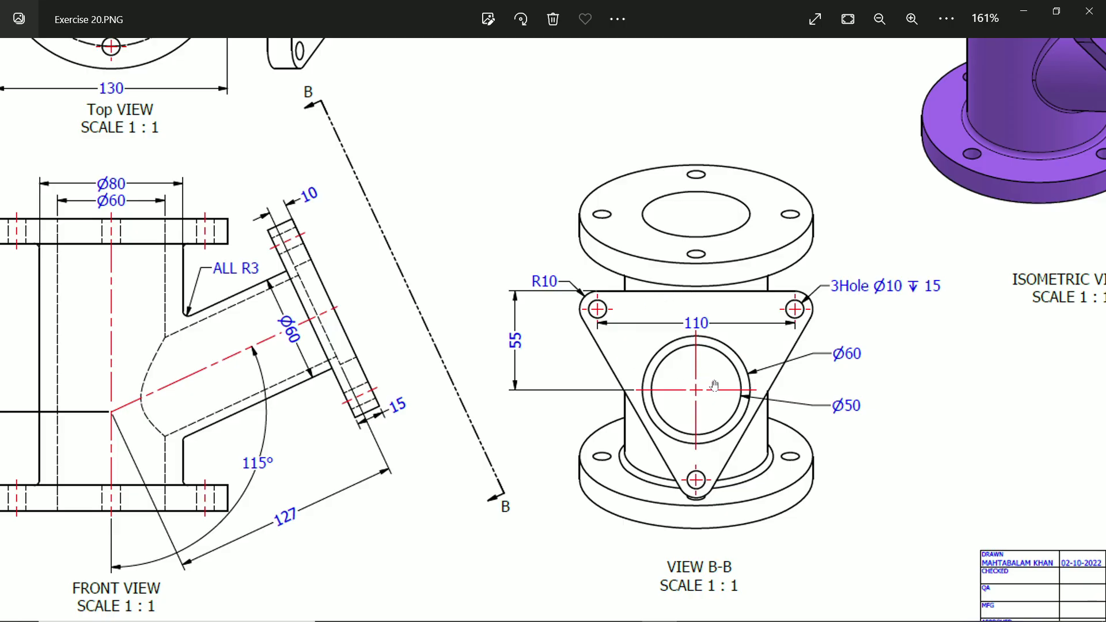
drag(633, 375, 788, 355)
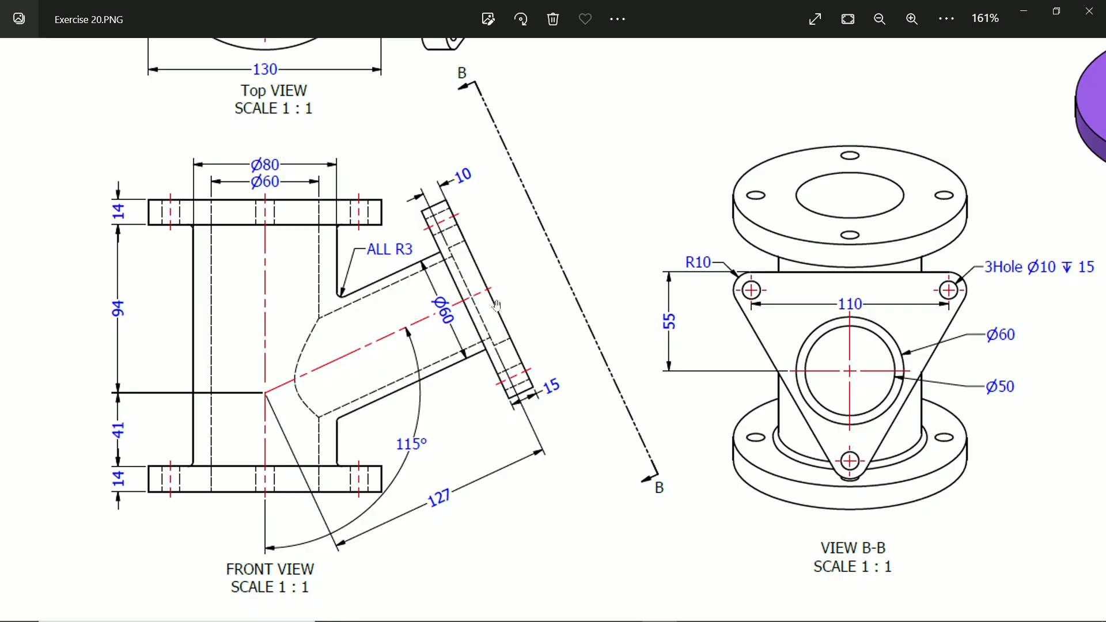
drag(522, 296, 459, 302)
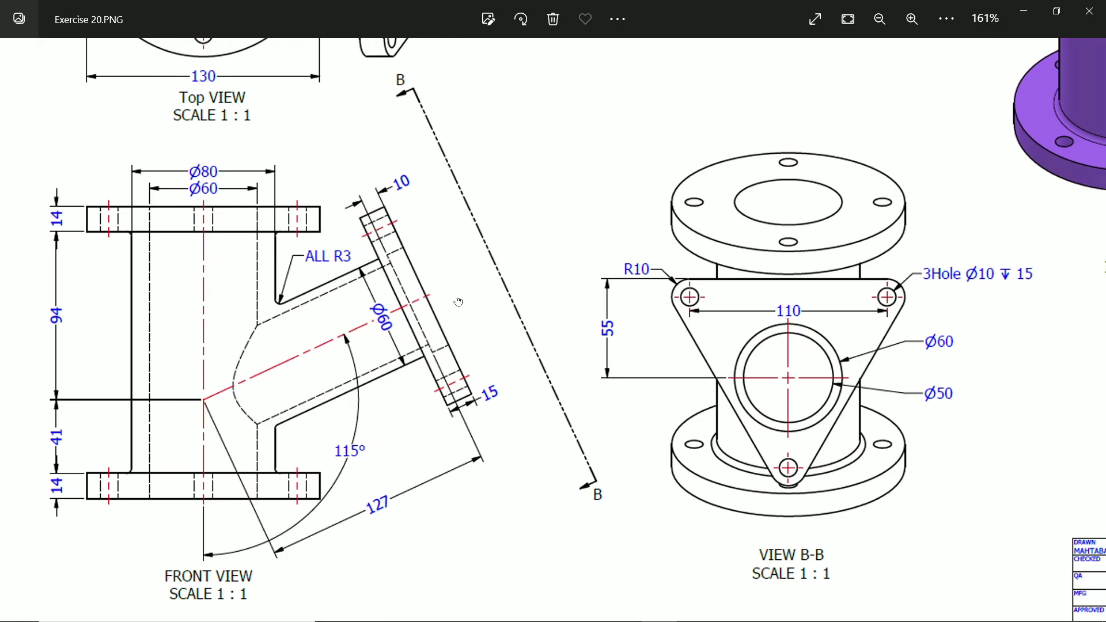
click(1024, 15)
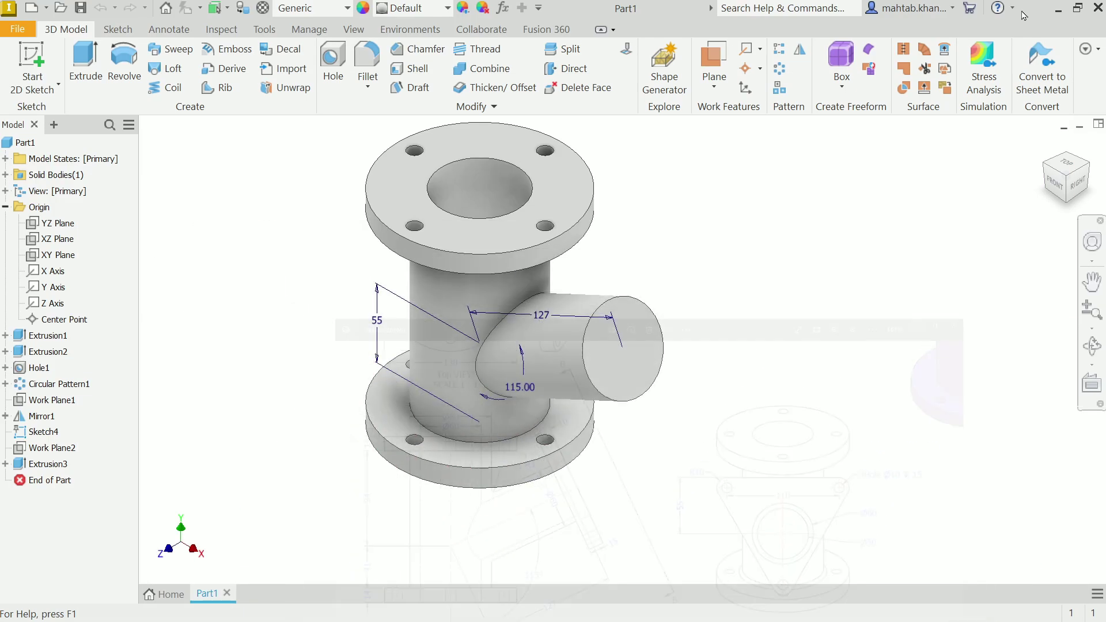
Start a sketch on the branch end face and draw a closed inverted triangle with lines.
click(648, 354)
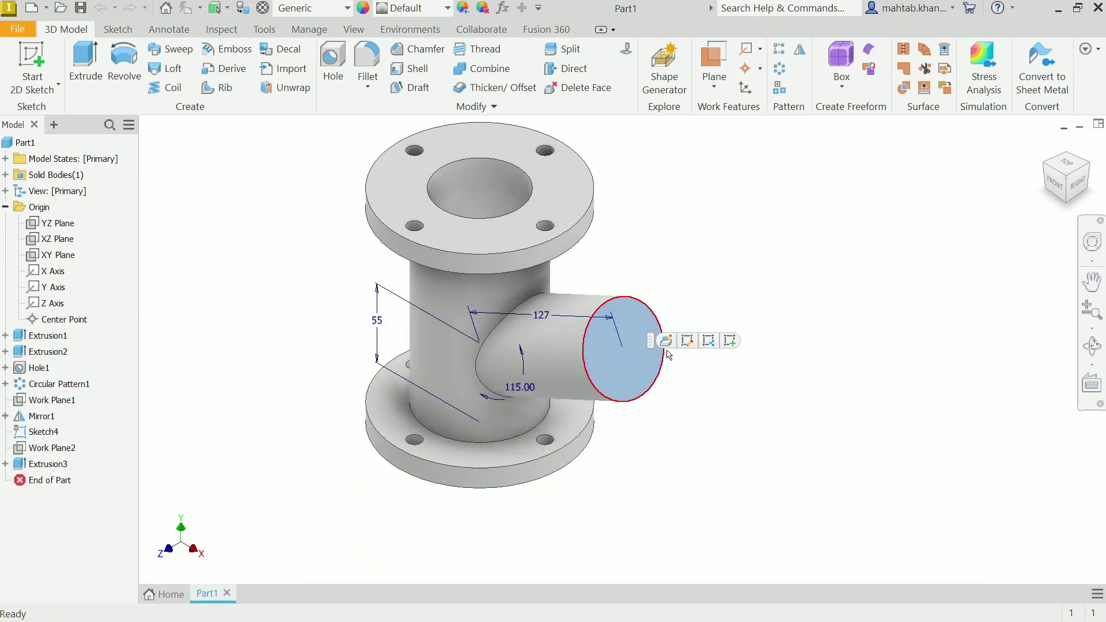
click(730, 341)
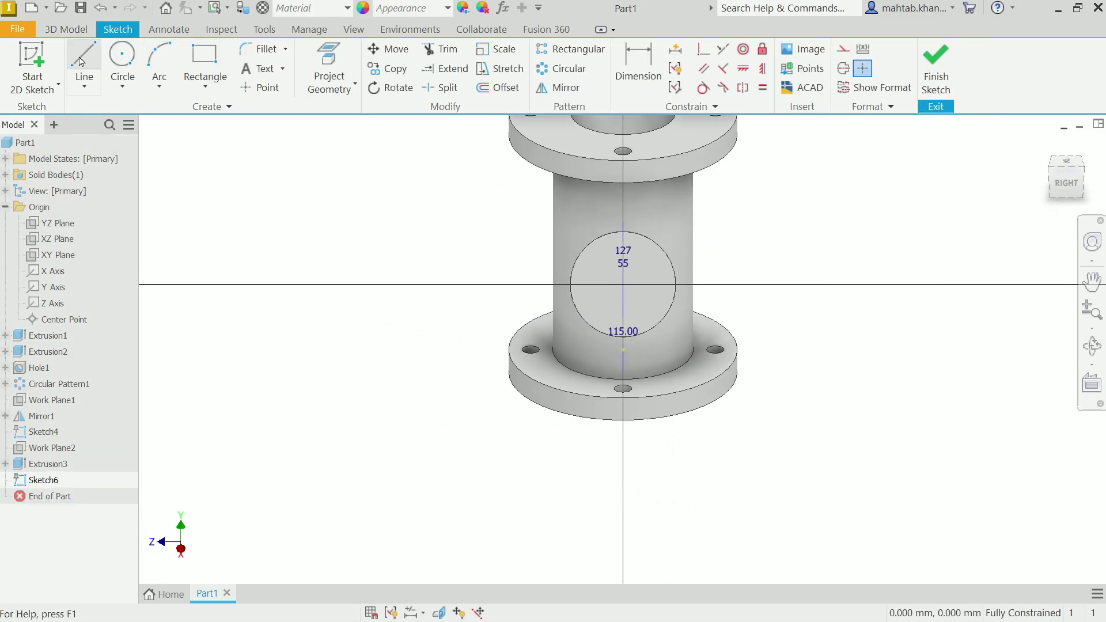
click(81, 62)
click(228, 179)
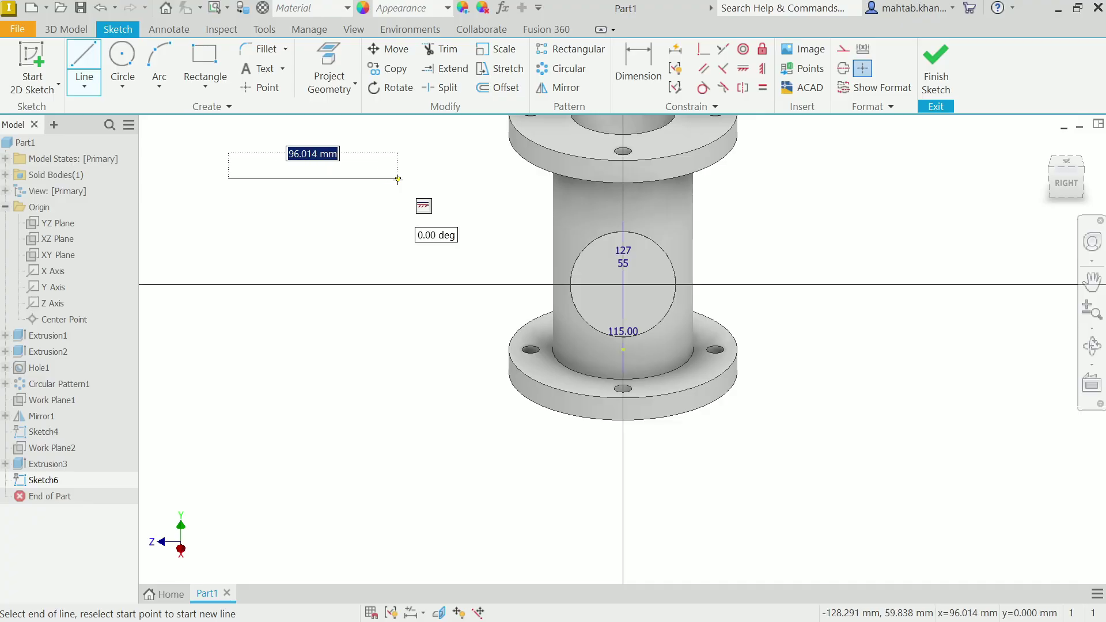
click(398, 179)
click(309, 370)
click(228, 178)
right_click(235, 148)
click(291, 146)
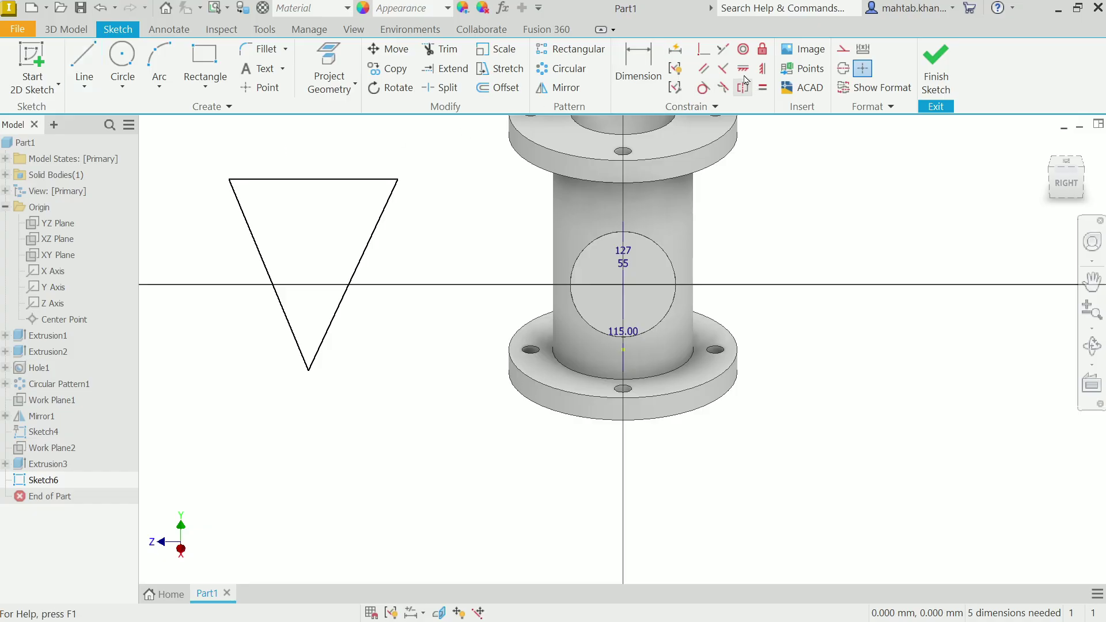
Constrain the triangle's right and left sides equal to its top side.
click(763, 88)
click(365, 179)
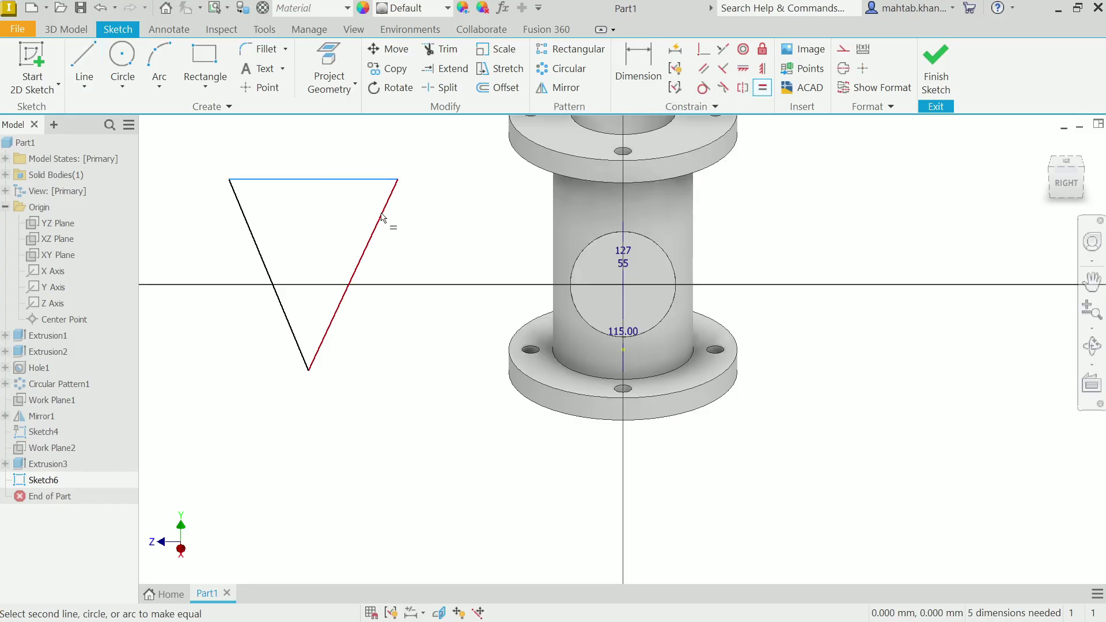
click(382, 218)
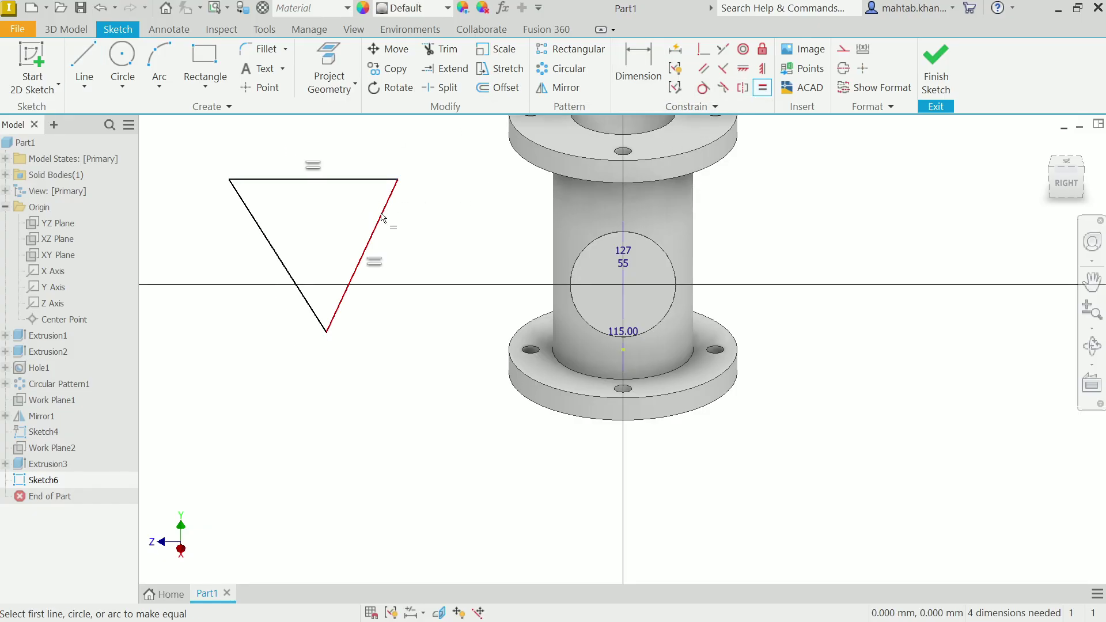
click(293, 278)
click(306, 180)
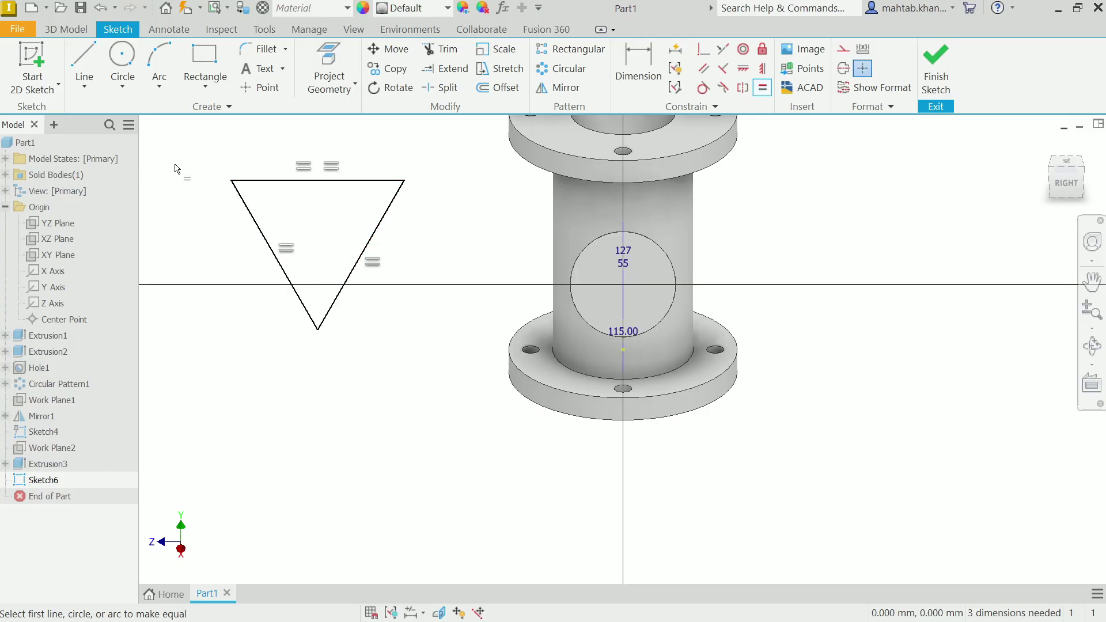
right_click(188, 148)
click(254, 144)
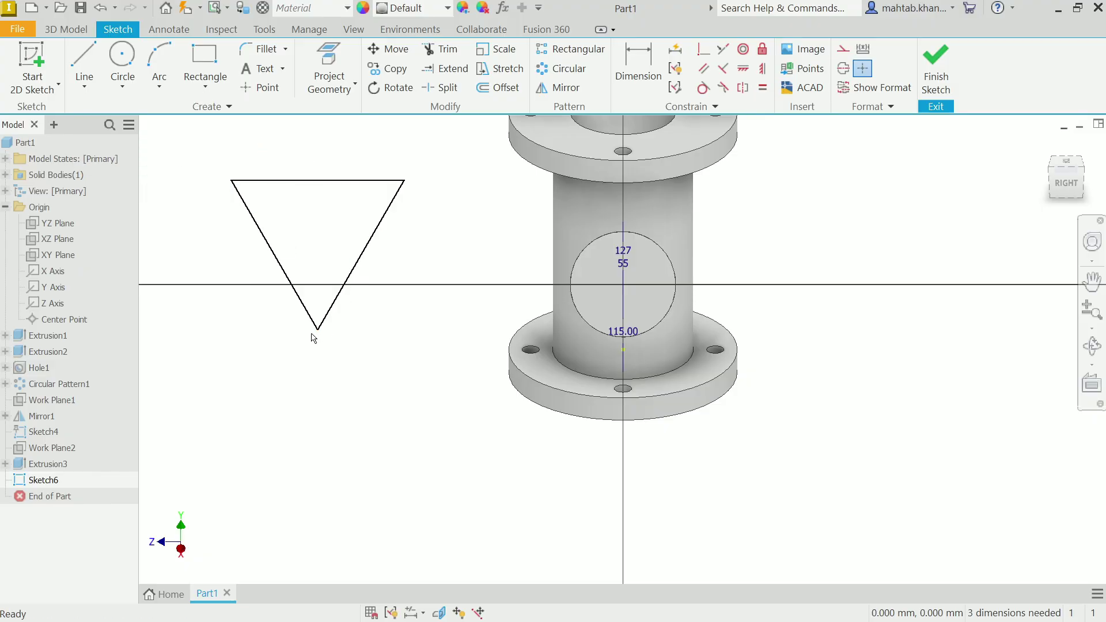
Round the triangle's top-right, top-left and bottom corners with radius 10 fillets.
drag(317, 333, 324, 364)
scroll(331, 279, up, 3)
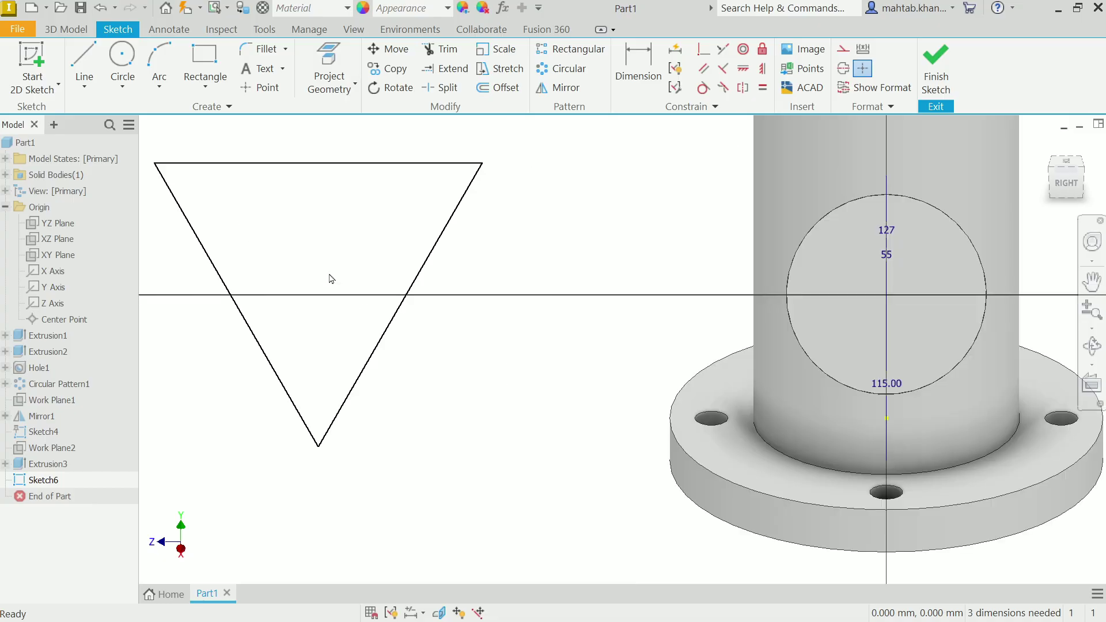
click(267, 49)
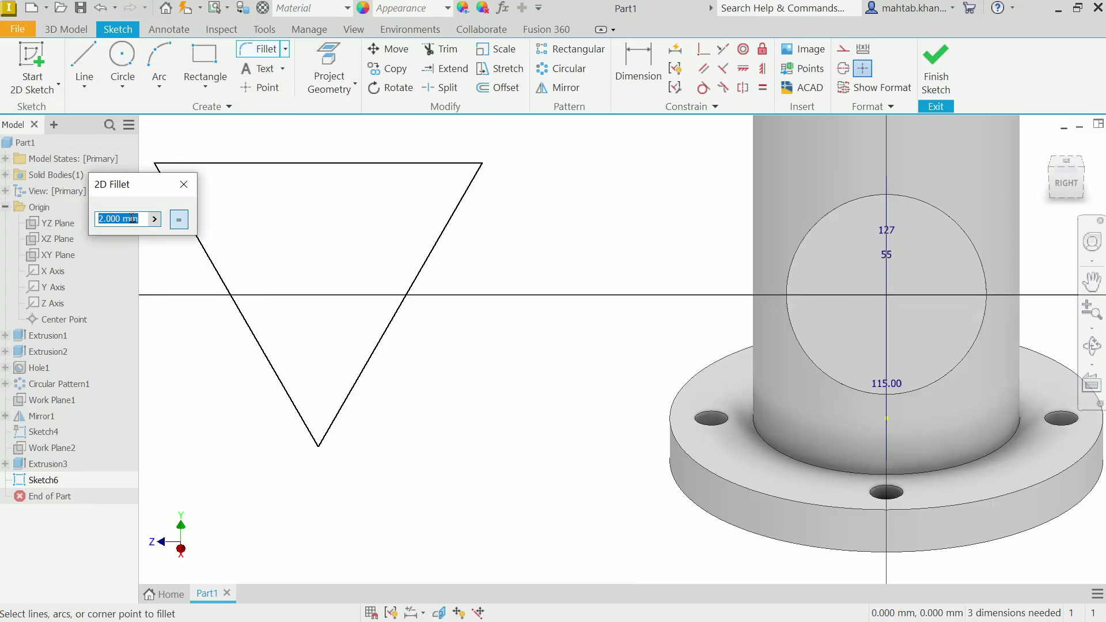
text(10)
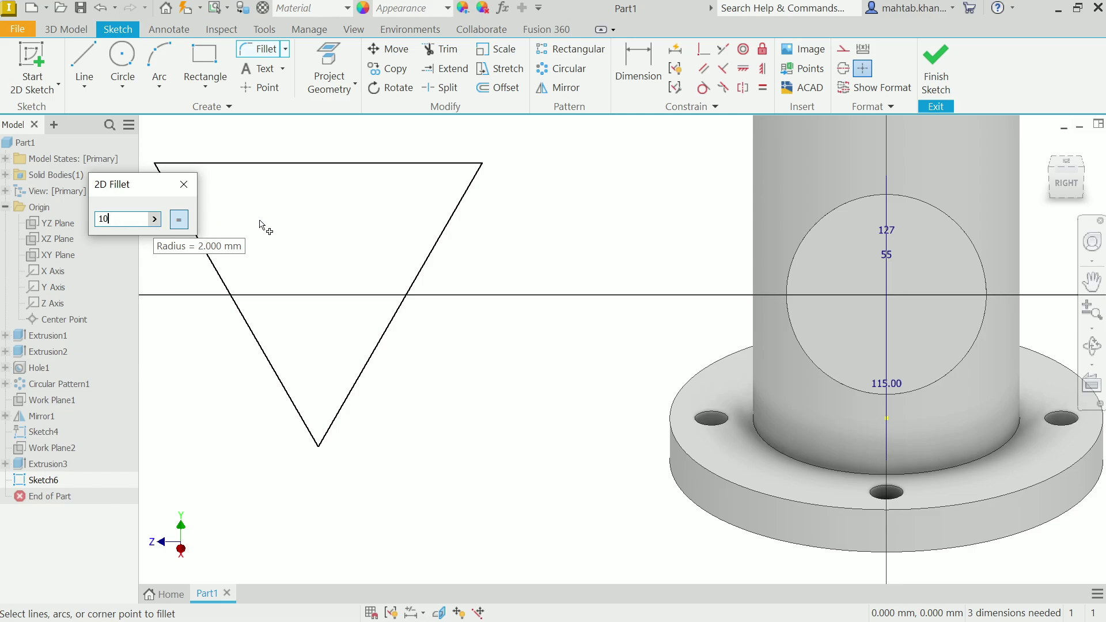
click(487, 167)
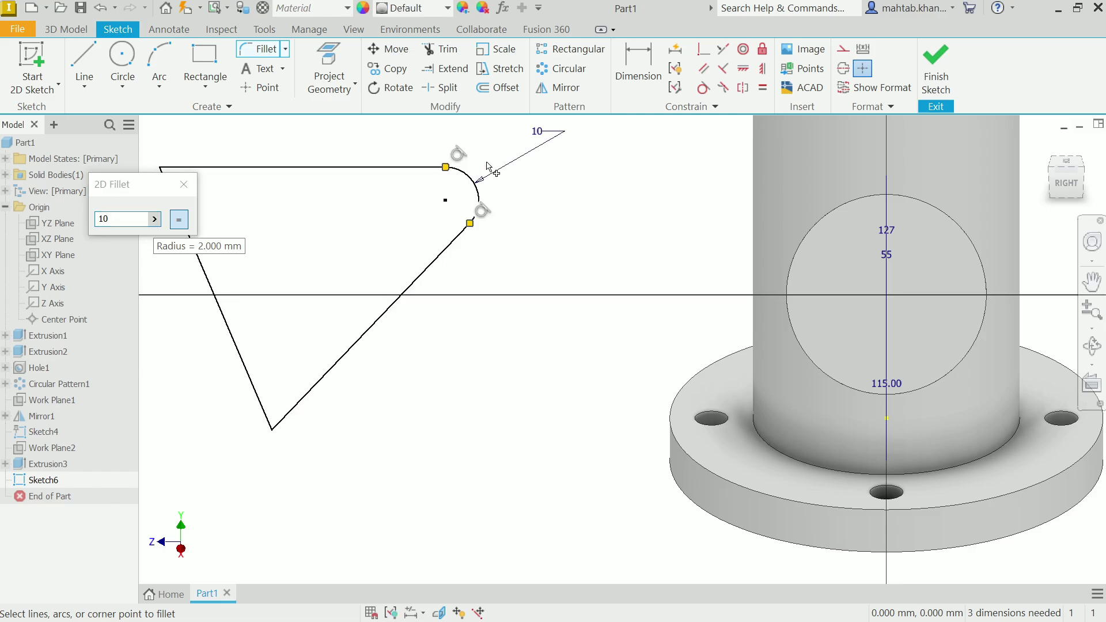
click(162, 168)
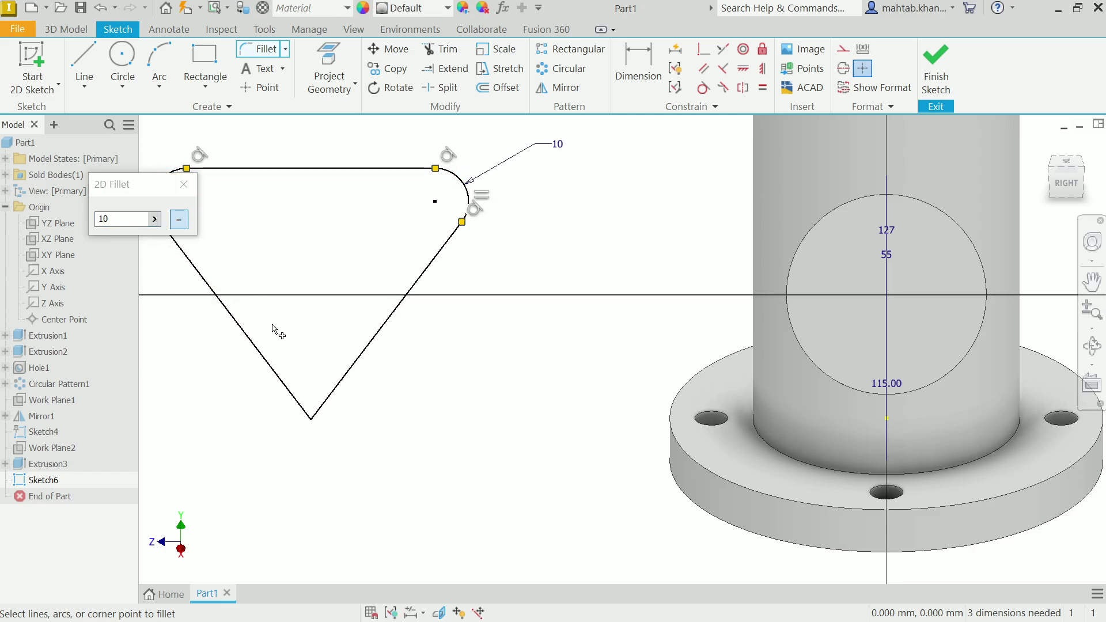
click(310, 425)
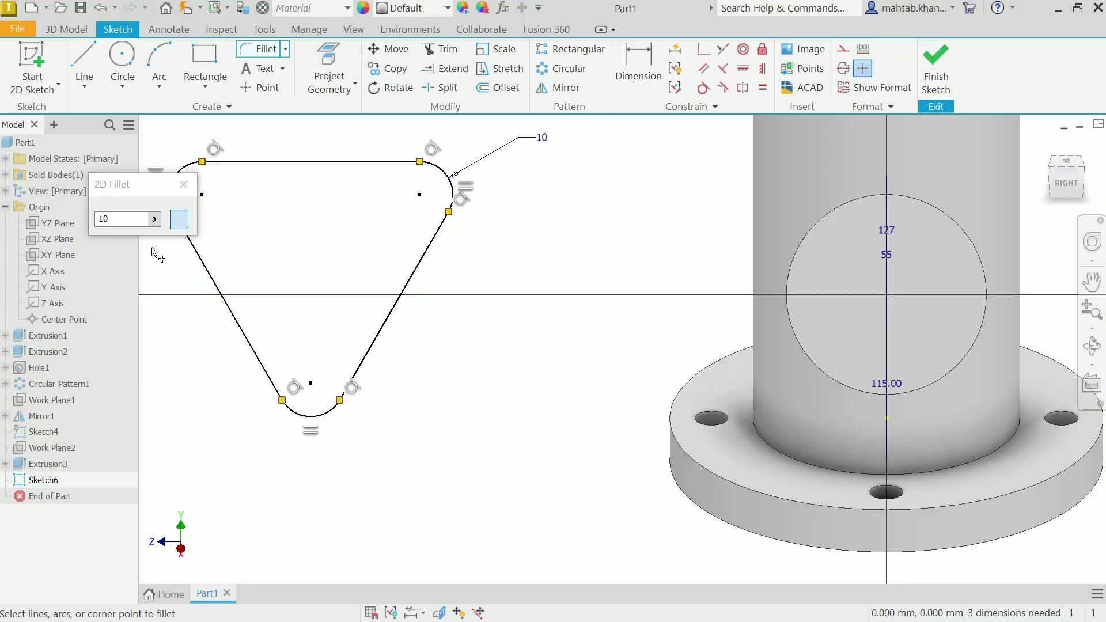